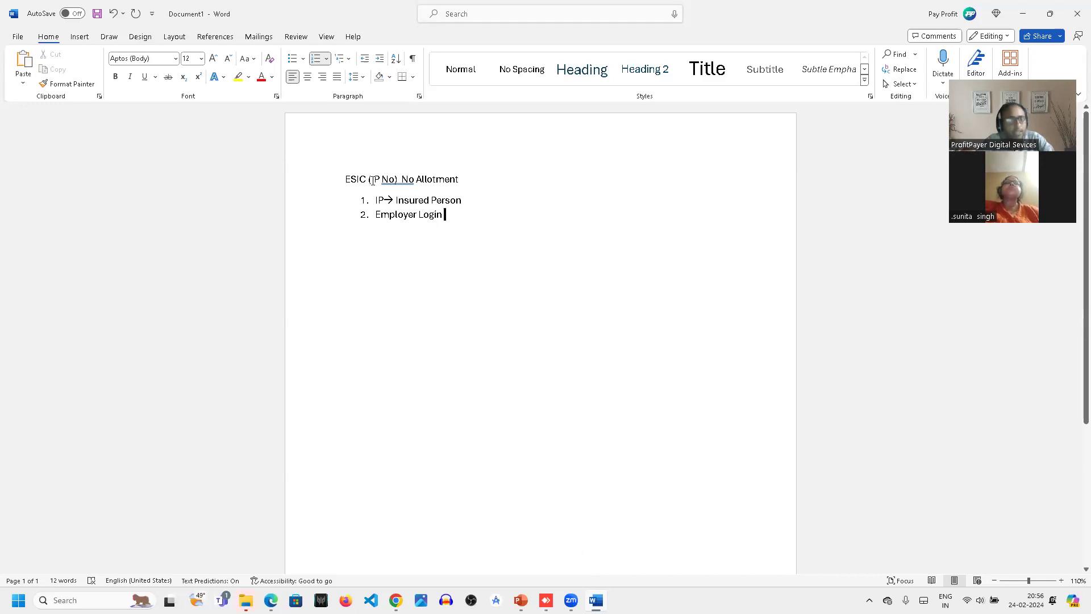
- Append "(ESIC.gov.in)" to the end of the heading line "ESIC (IP No) No Allotment"
click(469, 179)
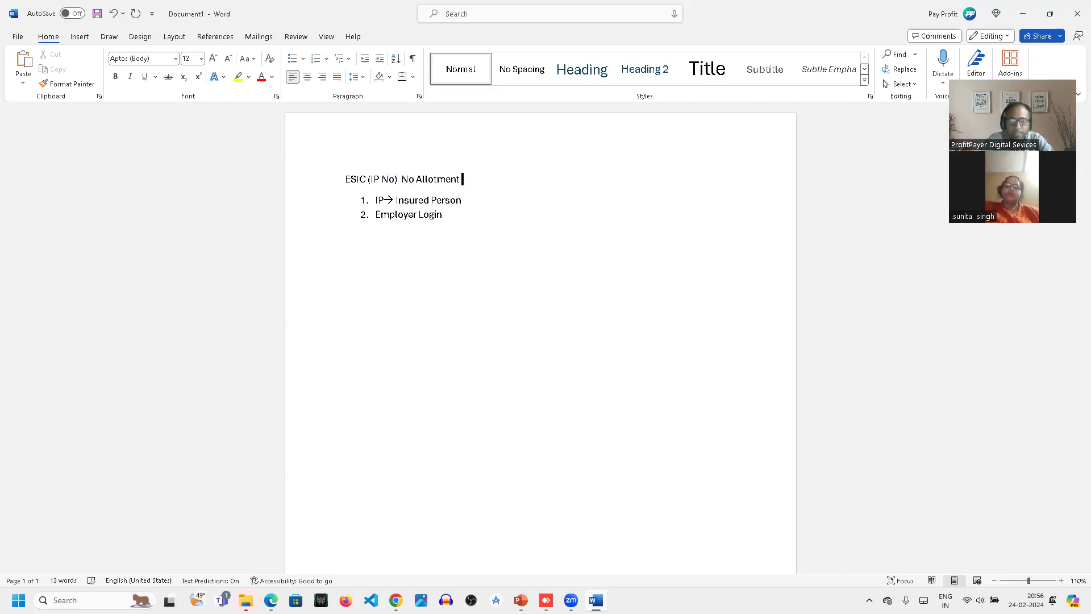
text(()
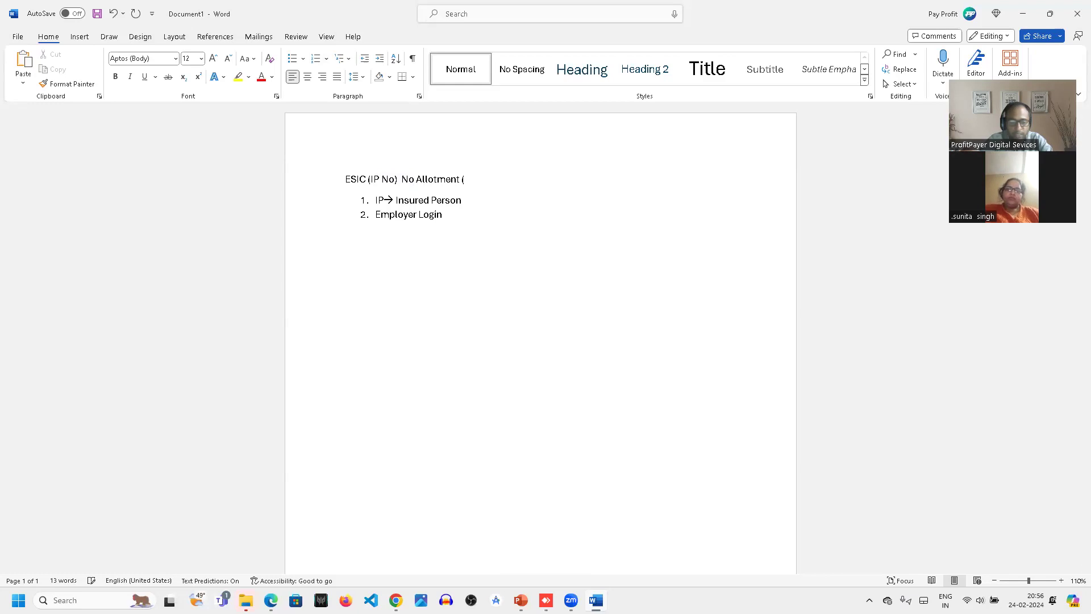
text(ESIC)
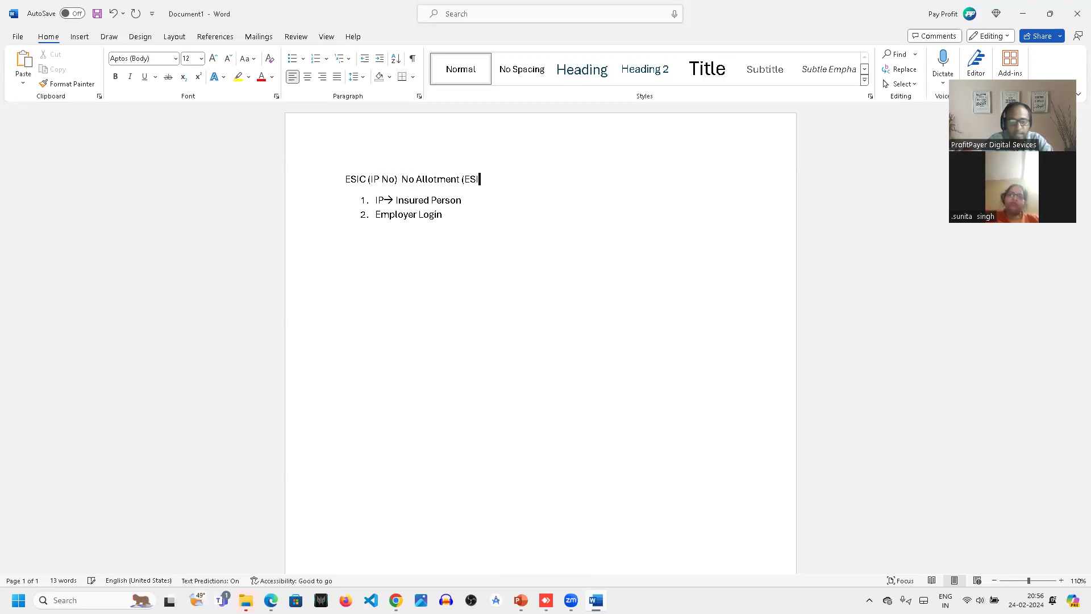
text(.)
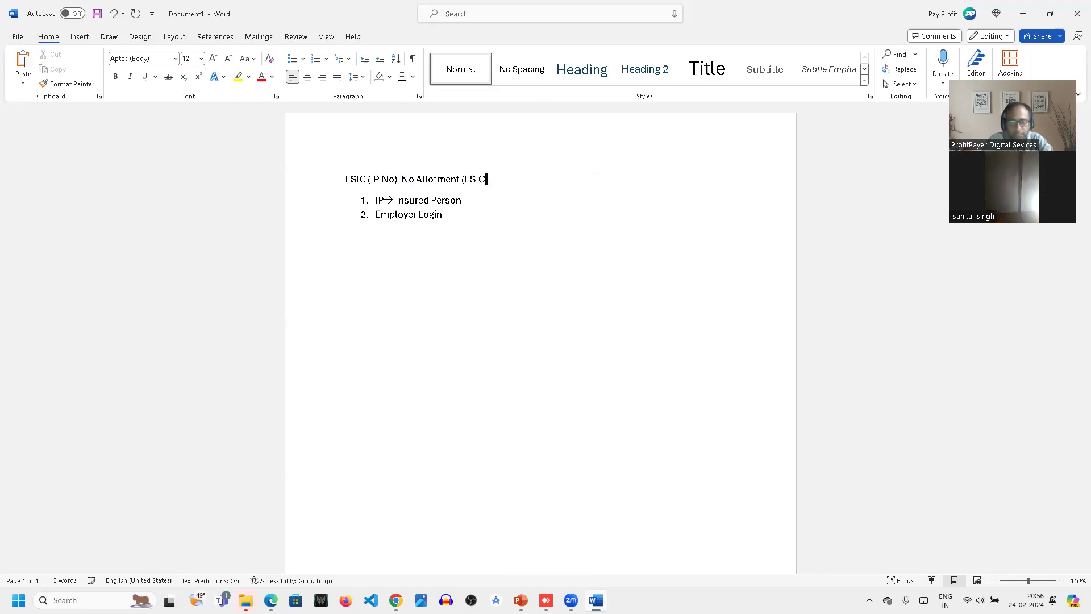
text(giv)
key(BackSpace)
key(BackSpace)
text(o)
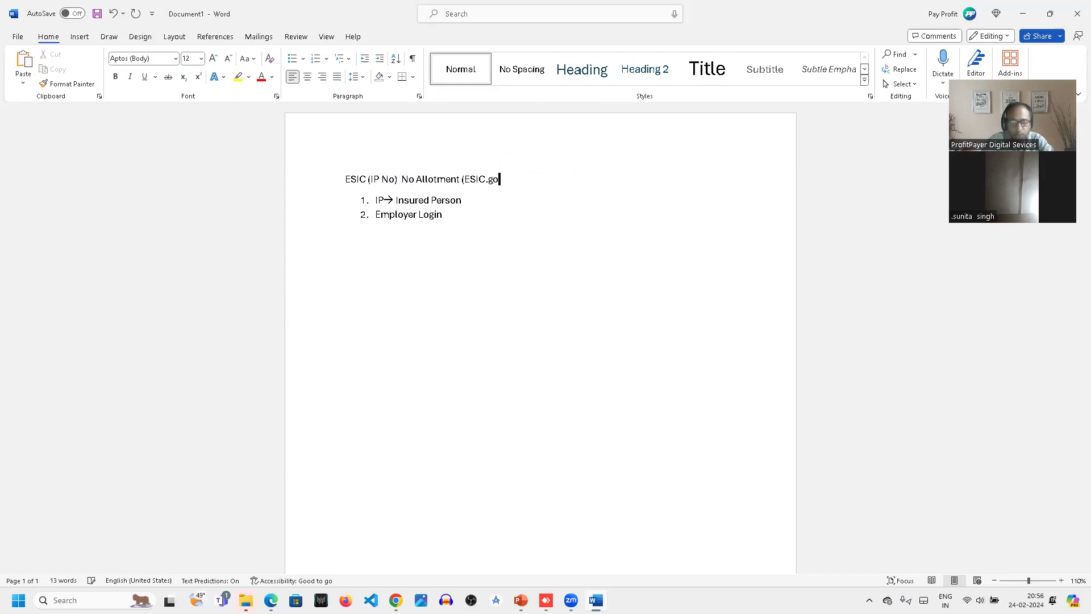
text(v.in))
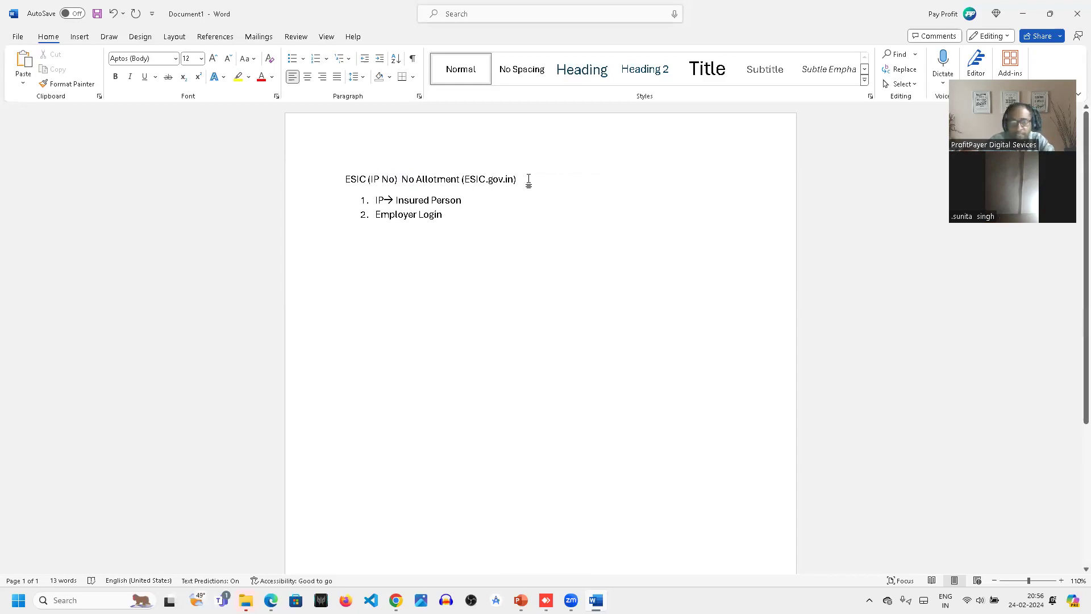
- Add "(R)" followed by a right arrow after "Employer Login" in list item 2
click(449, 215)
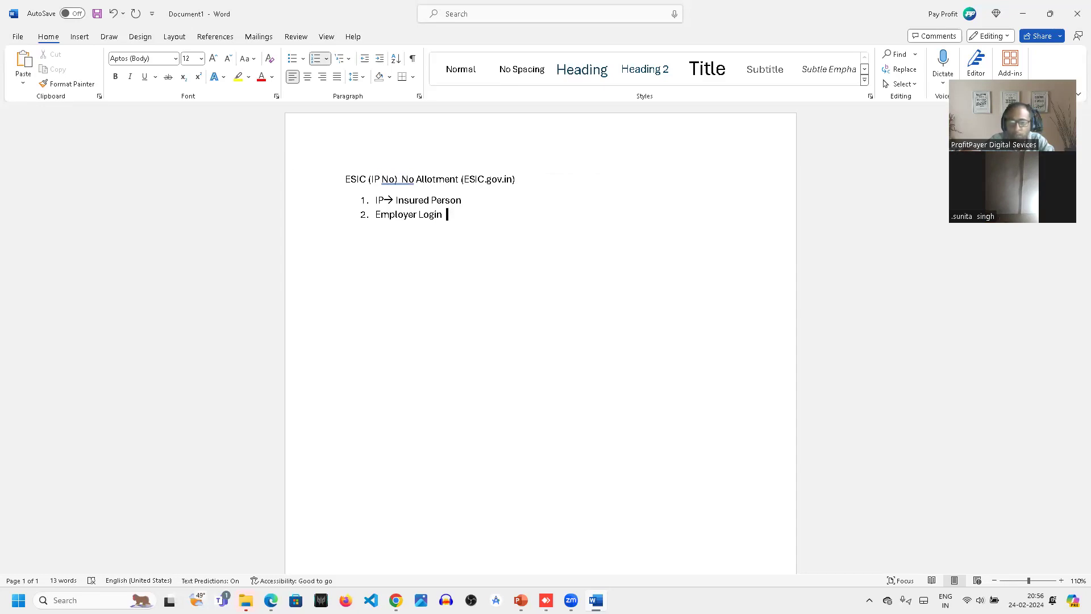
text(-->)
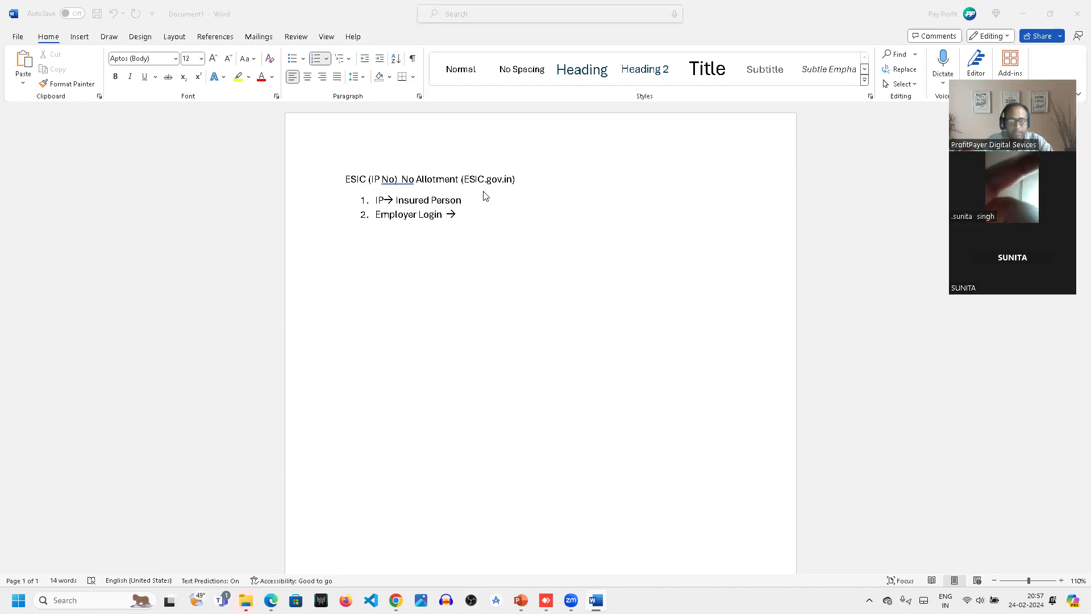
click(470, 218)
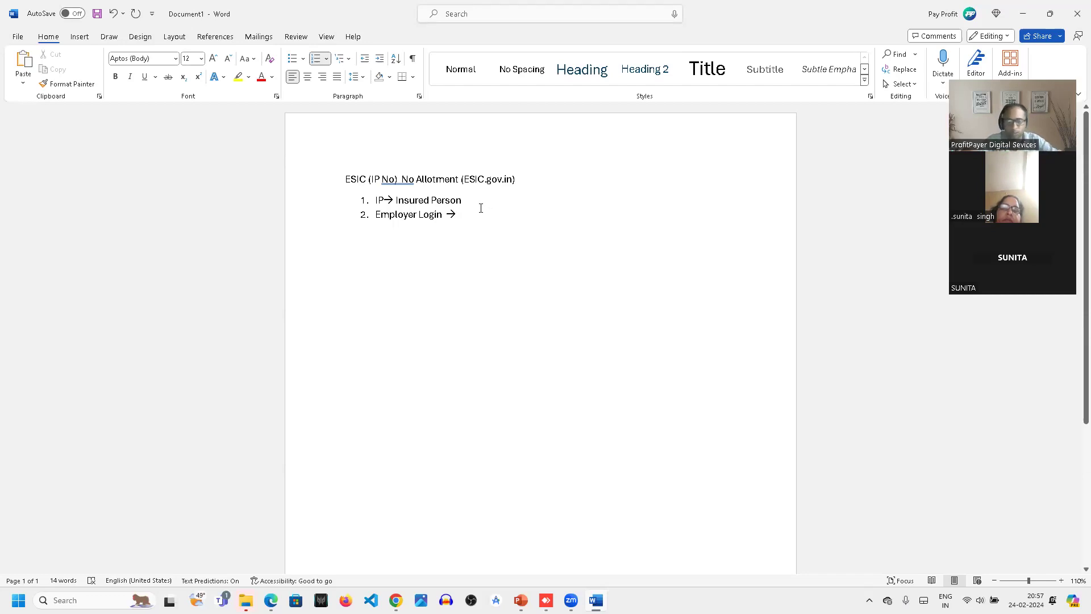
key(Left)
text(()
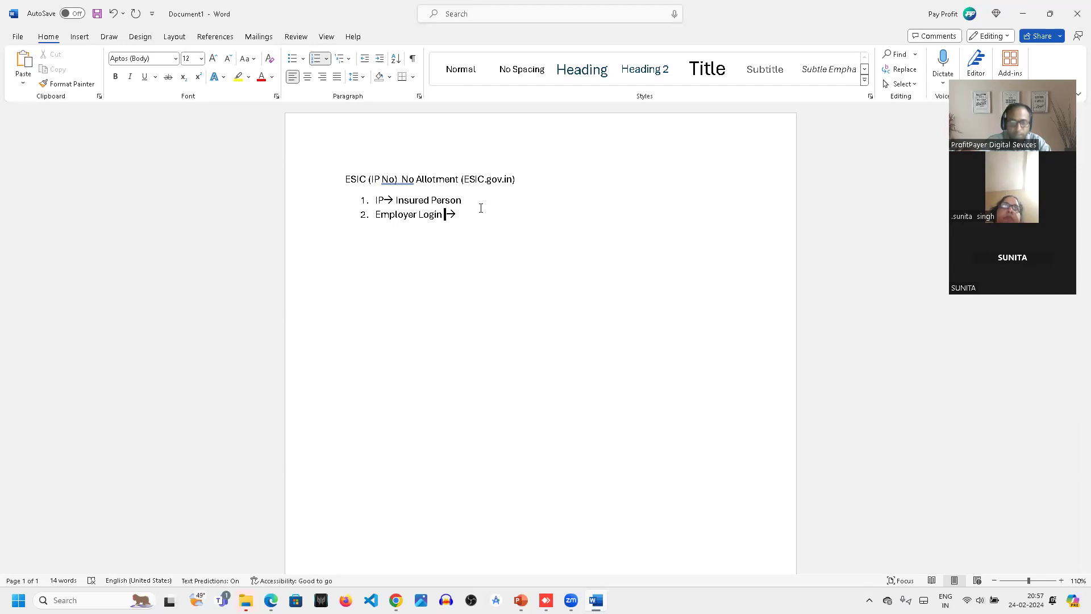
text(R)
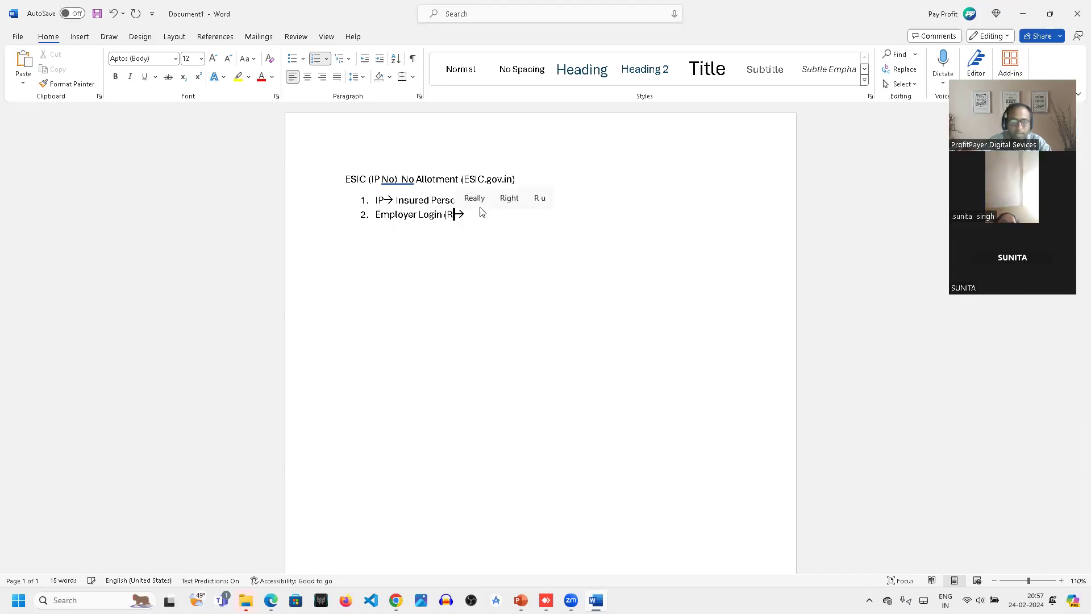
text())
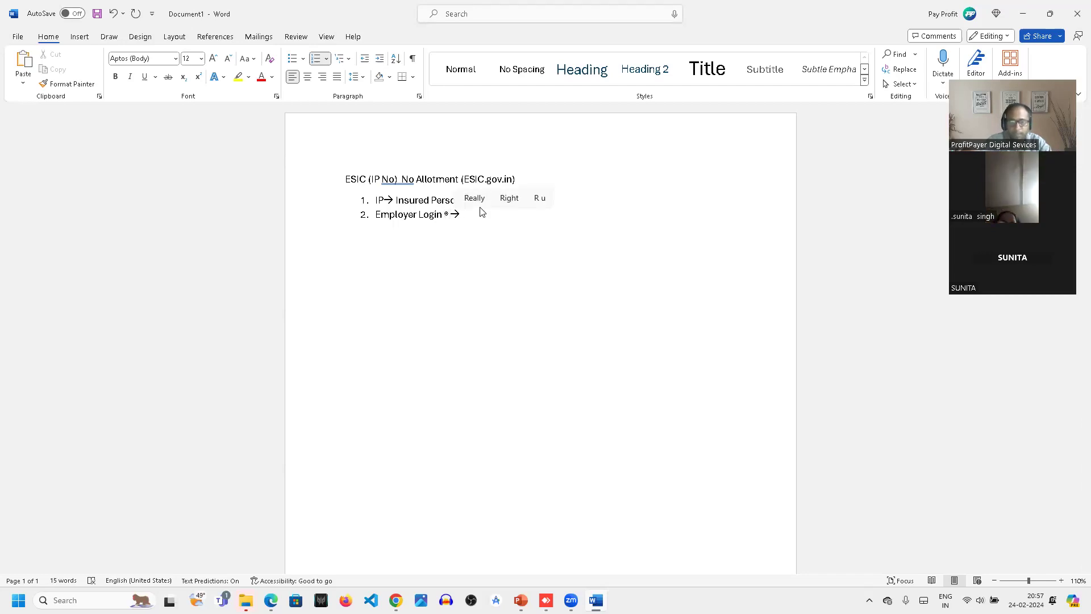
key(ctrl+z)
- Complete list item 2 with the text "User ID & Password" after the arrow
click(481, 208)
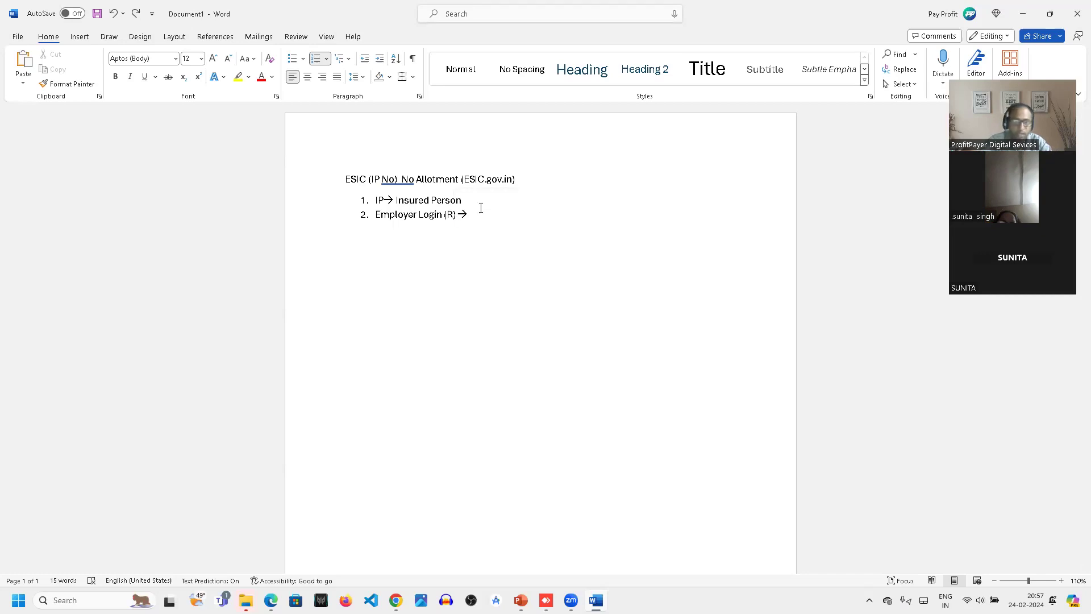
text(Us)
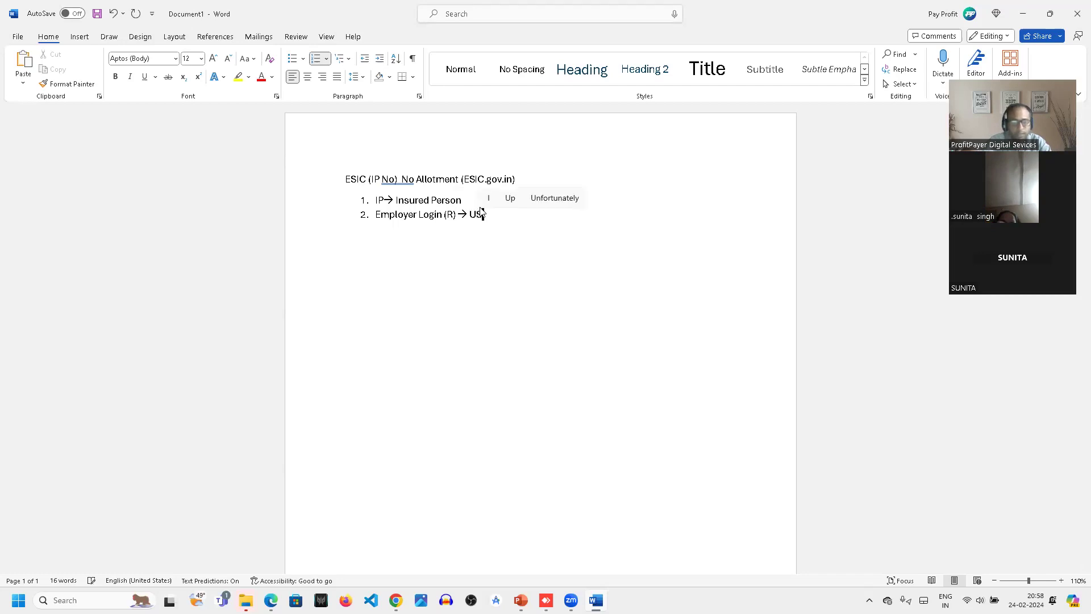
text(er ID)
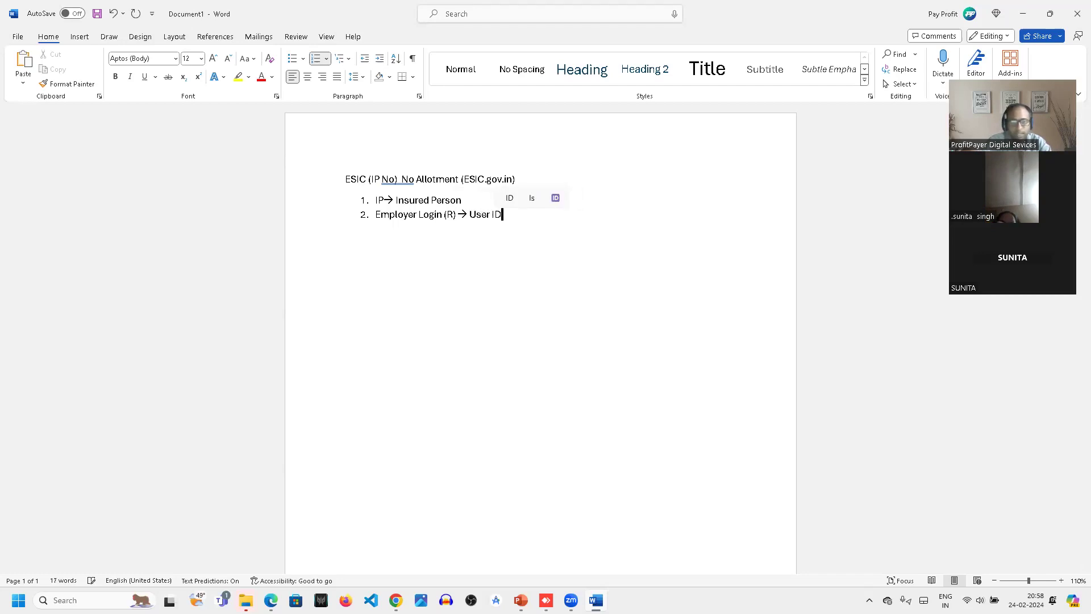
text( & Password)
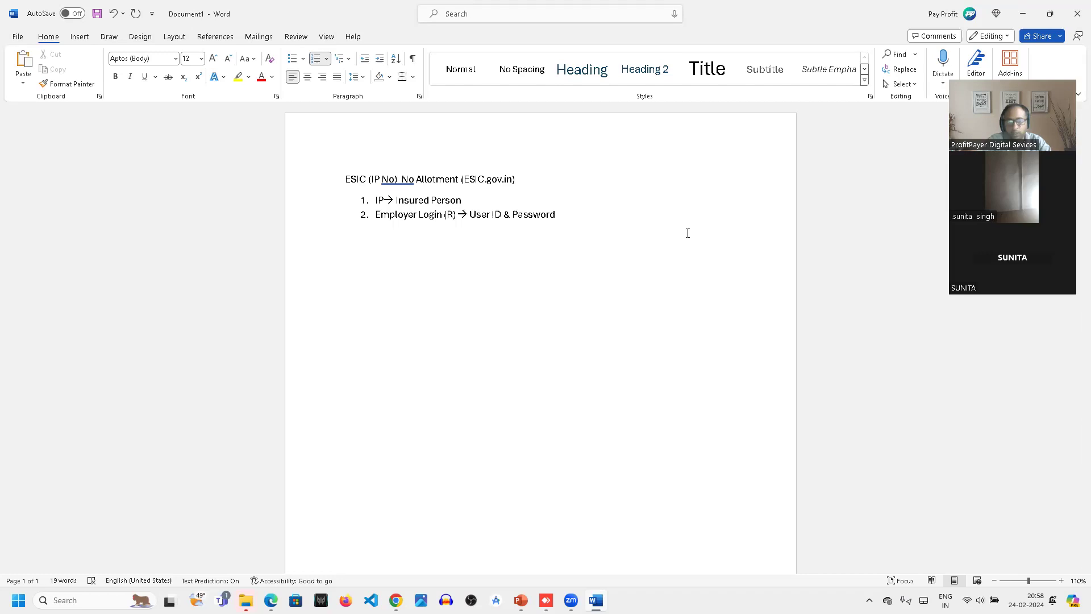
- Add list item 3 reading "IP (R)", keeping the R in parentheses instead of the registered symbol
key(Return)
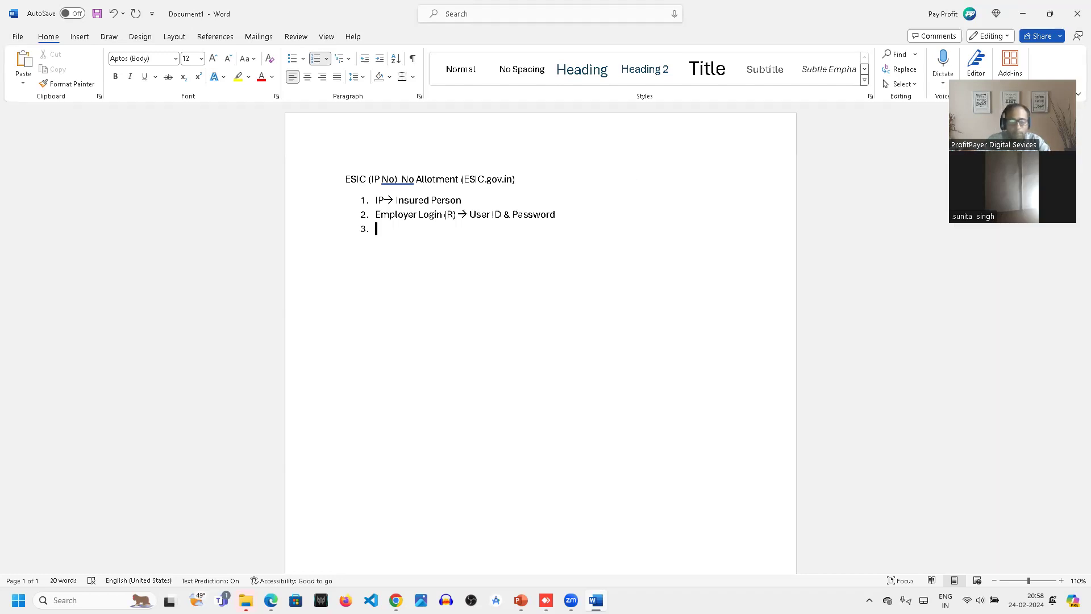
text(IP)
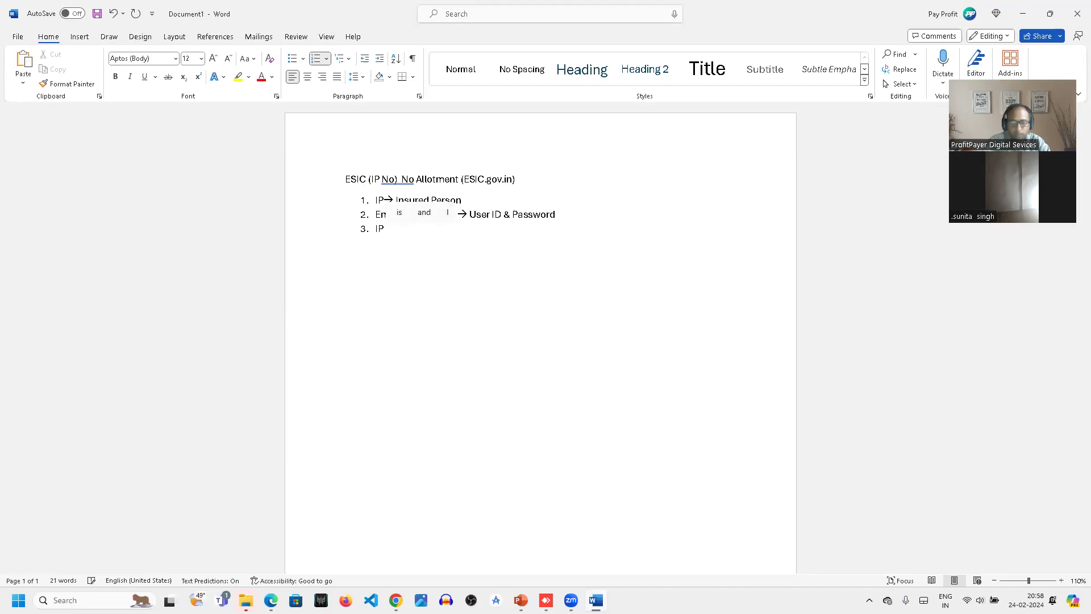
text( (R)
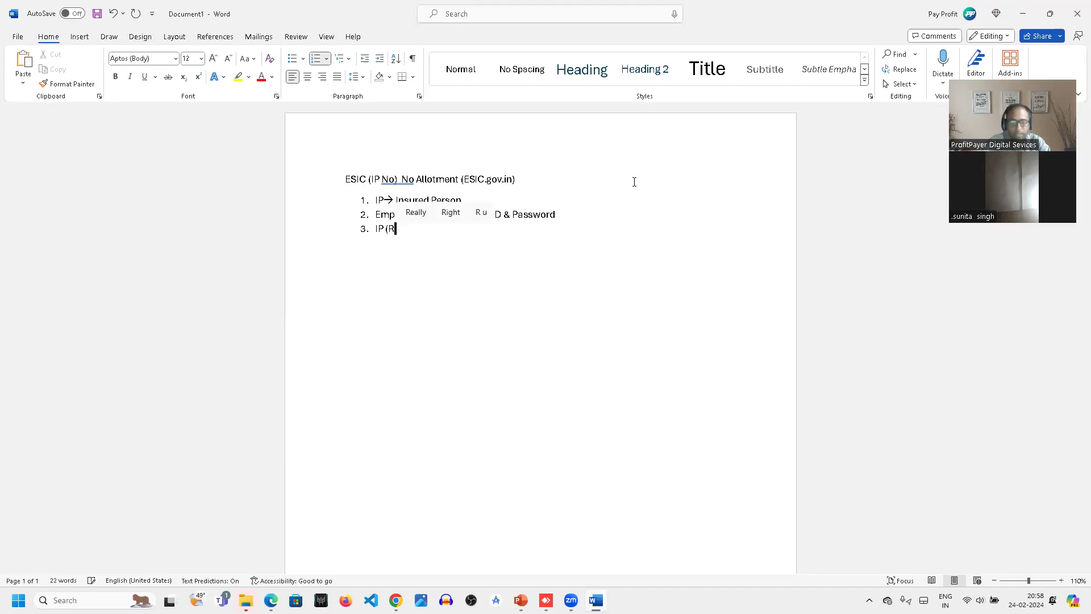
text())
key(ctrl+z)
- Add indented sub-items under item 3 reading "IP → Name", "IP → DOB" and "IP → Gender"
key(Return)
key(Tab)
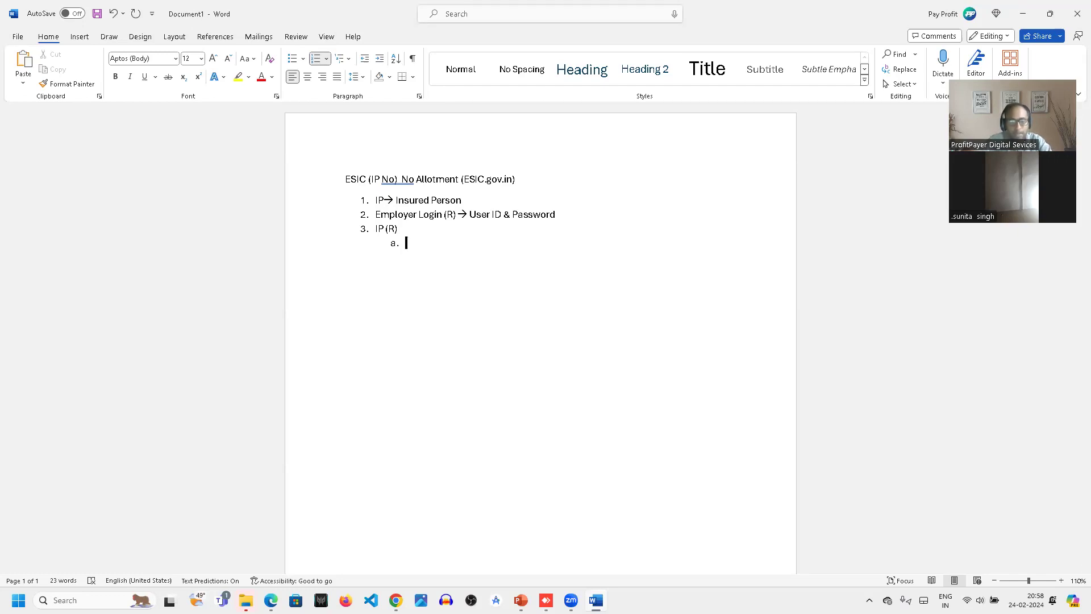
text(IP --< Name)
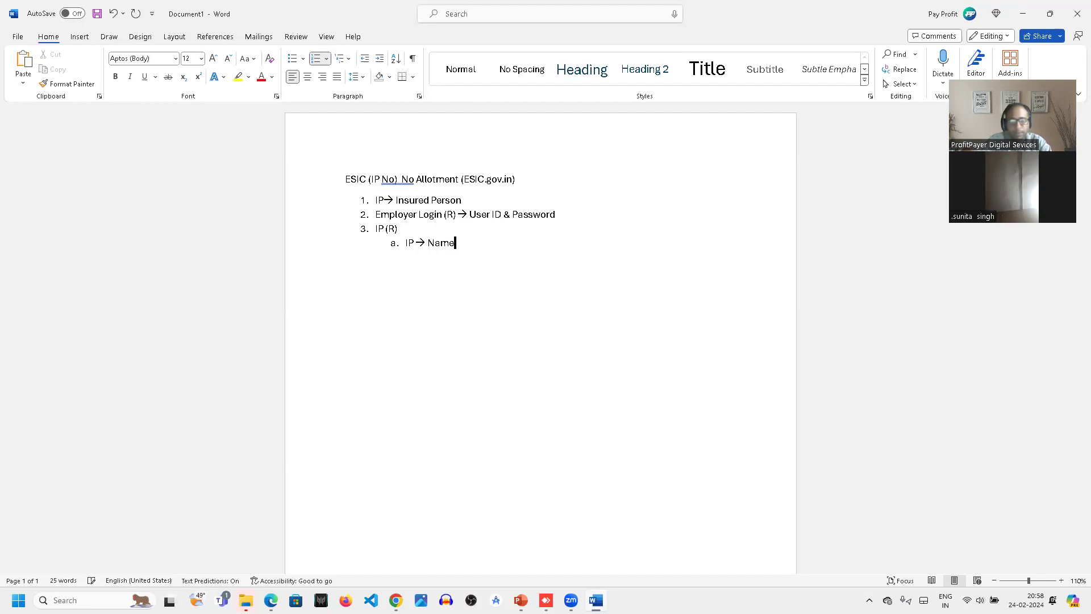
key(Return)
text(IP --)
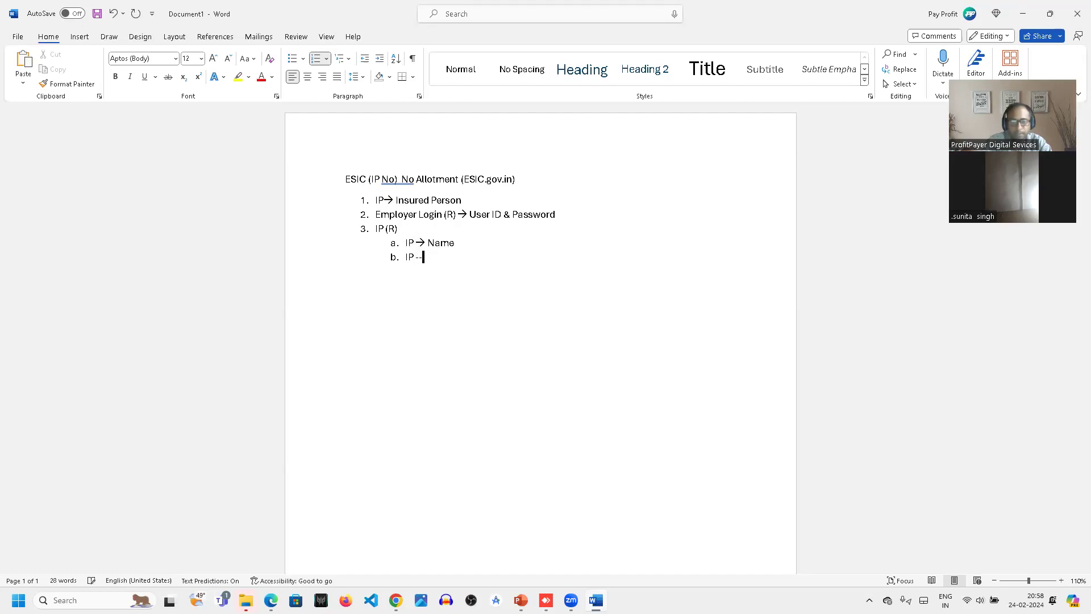
text(> DOB)
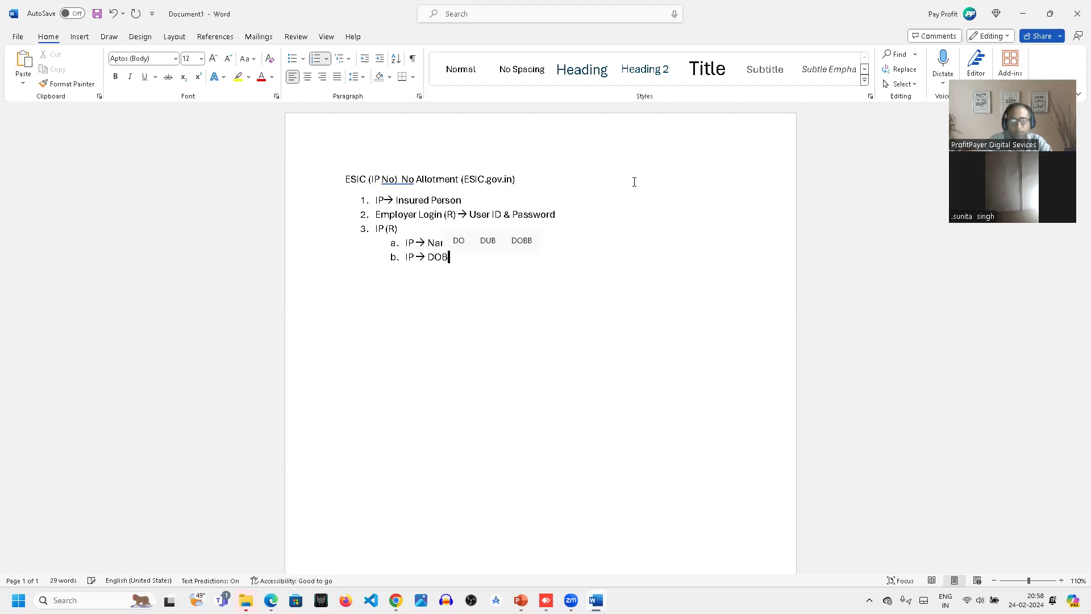
key(Return)
text(IP)
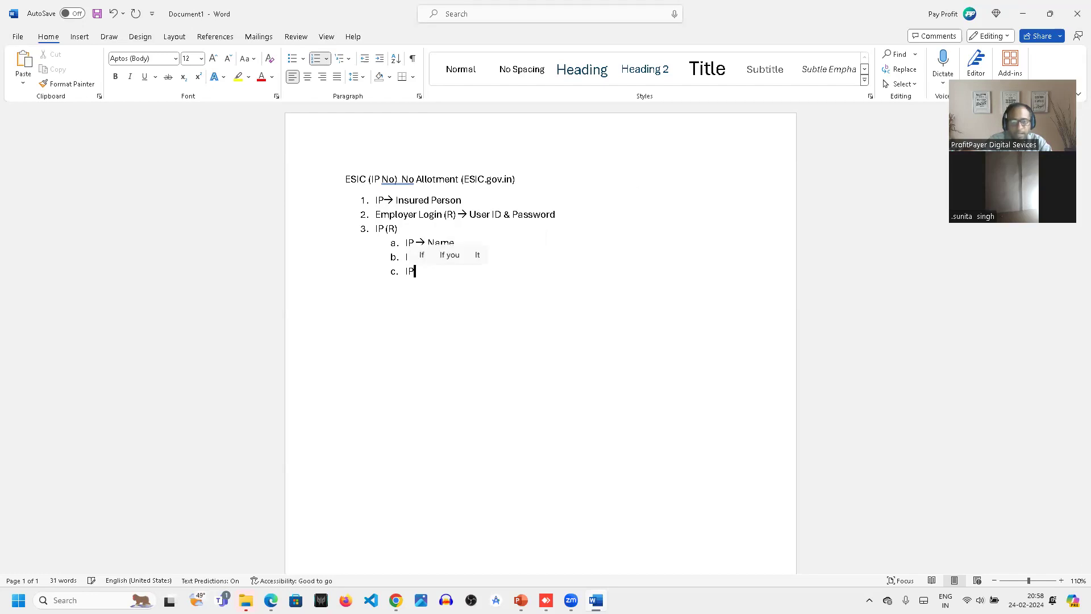
text( --> Gender)
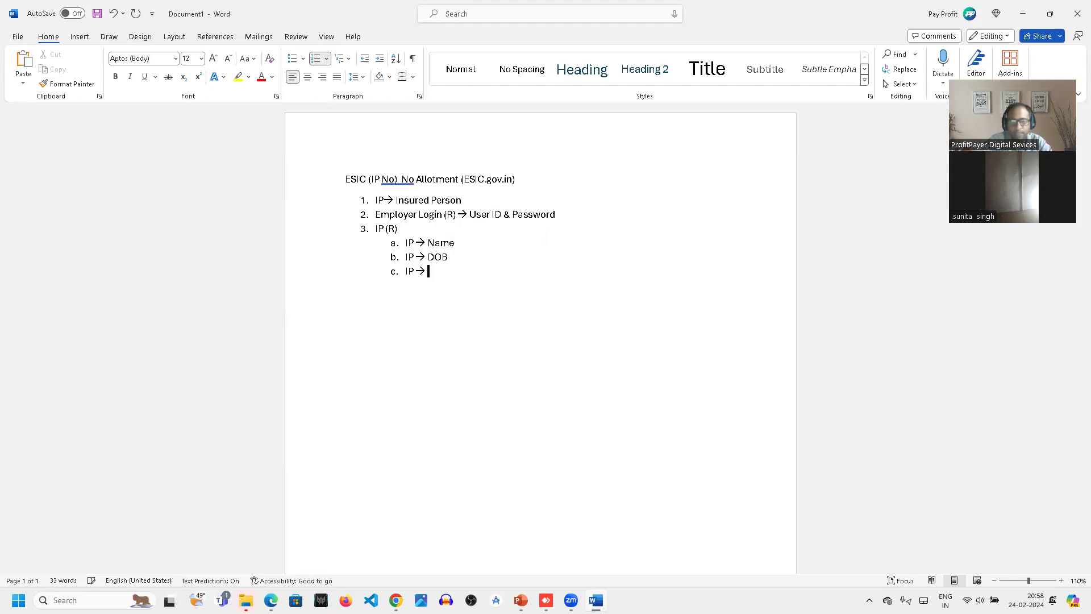
- Add sub-item d reading "IP → Appointment Date" and start an empty sub-item below it
key(Return)
text(IP)
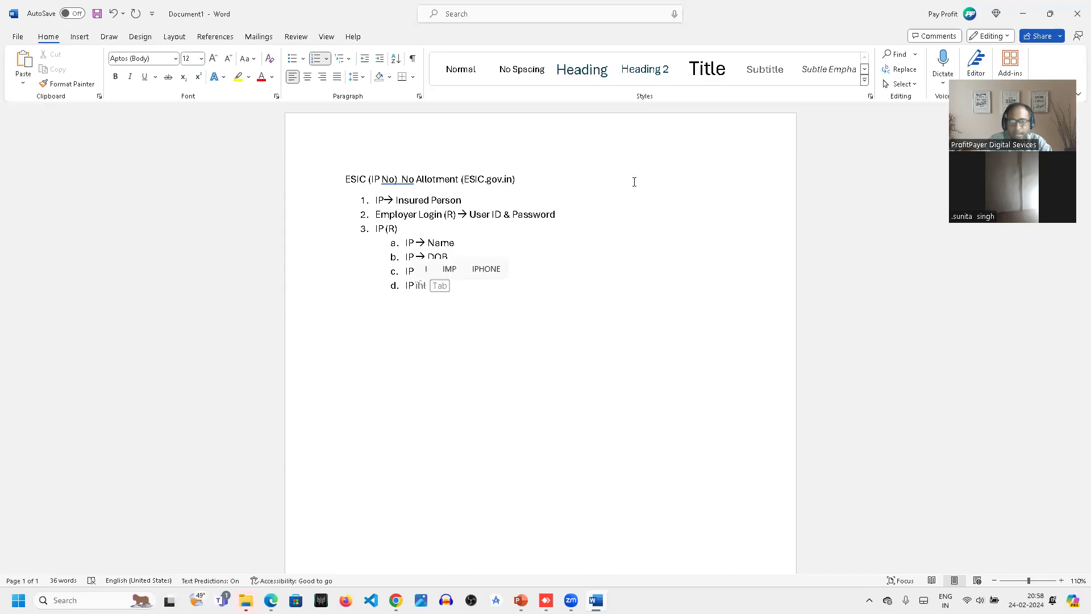
text(--)
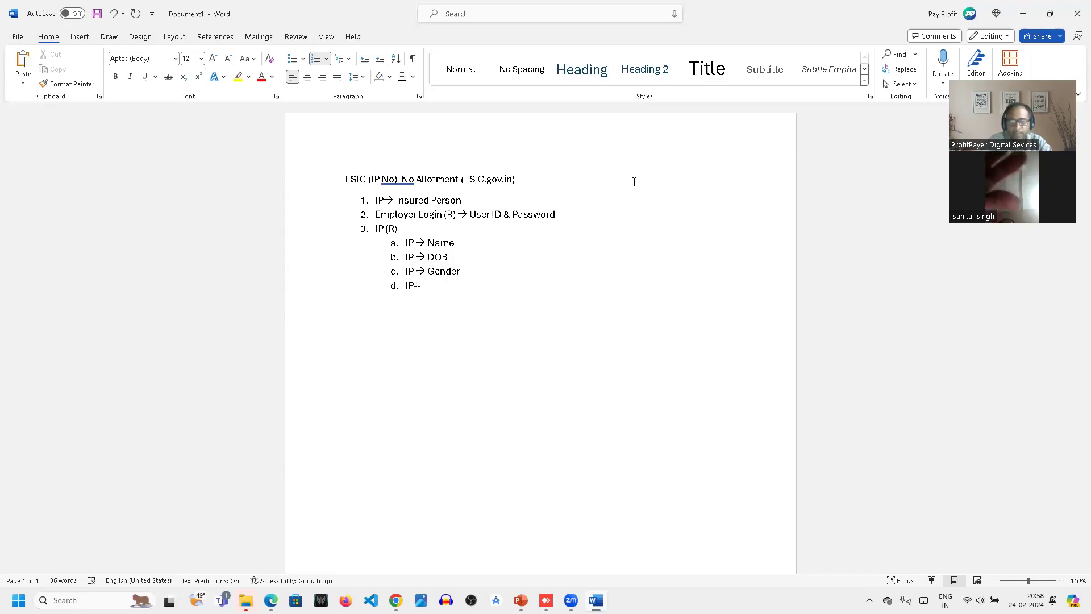
text(> App)
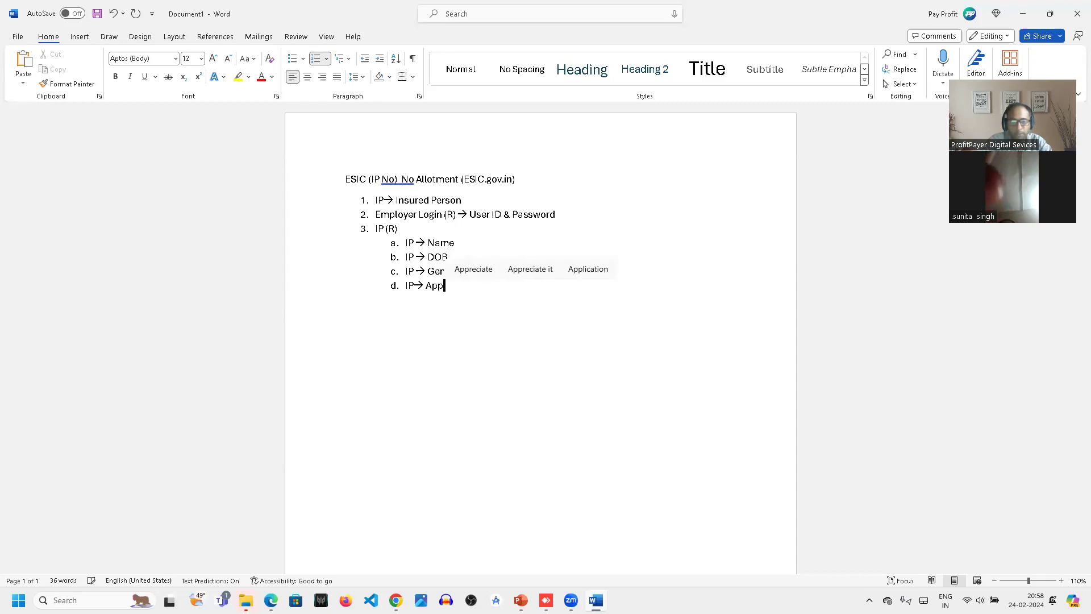
text(oin)
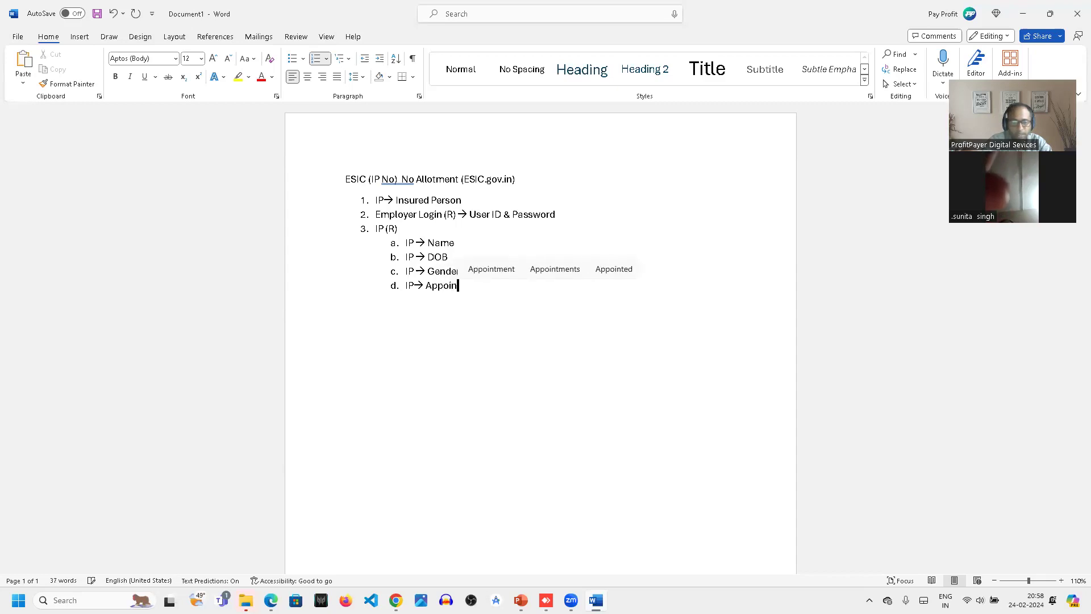
text(tment )
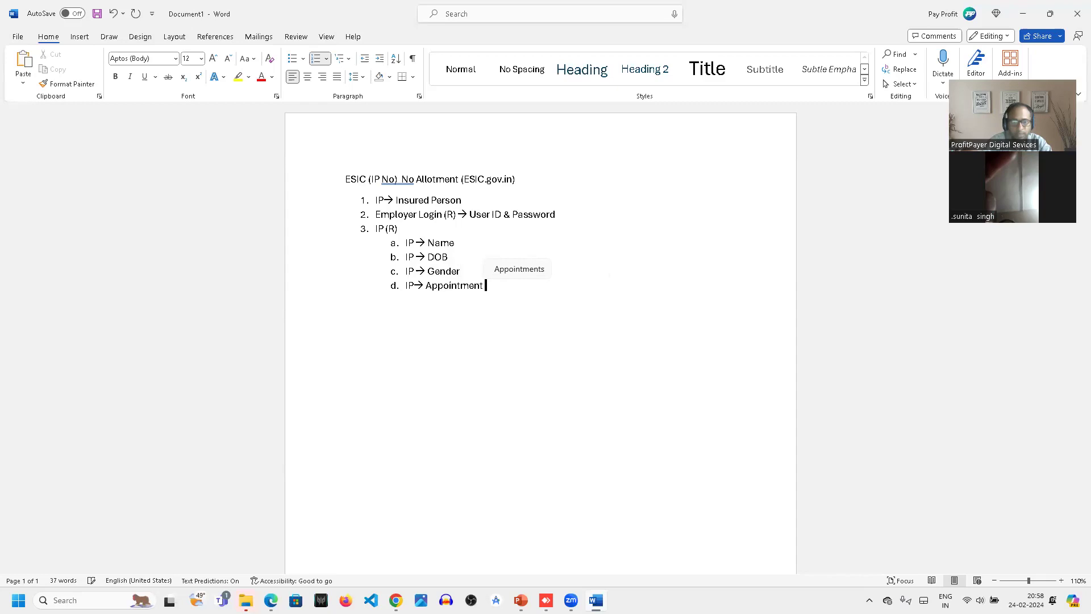
text(Date)
key(Return)
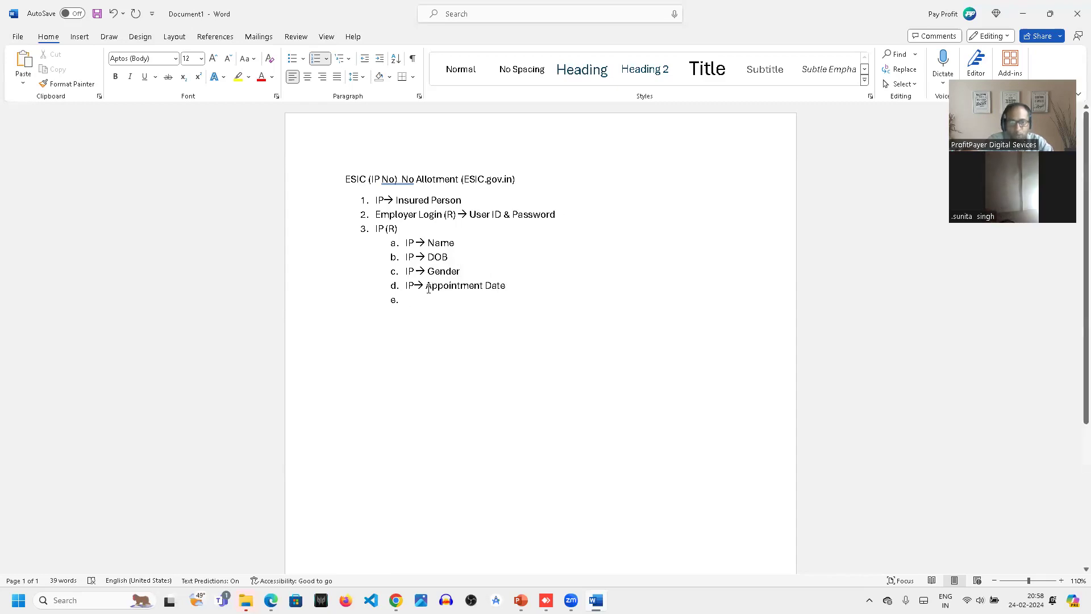
- Move "Appointment Date" from sub-item d to sub-item a, putting "Name" on its own "IP →" line below it
click(427, 285)
click(509, 286)
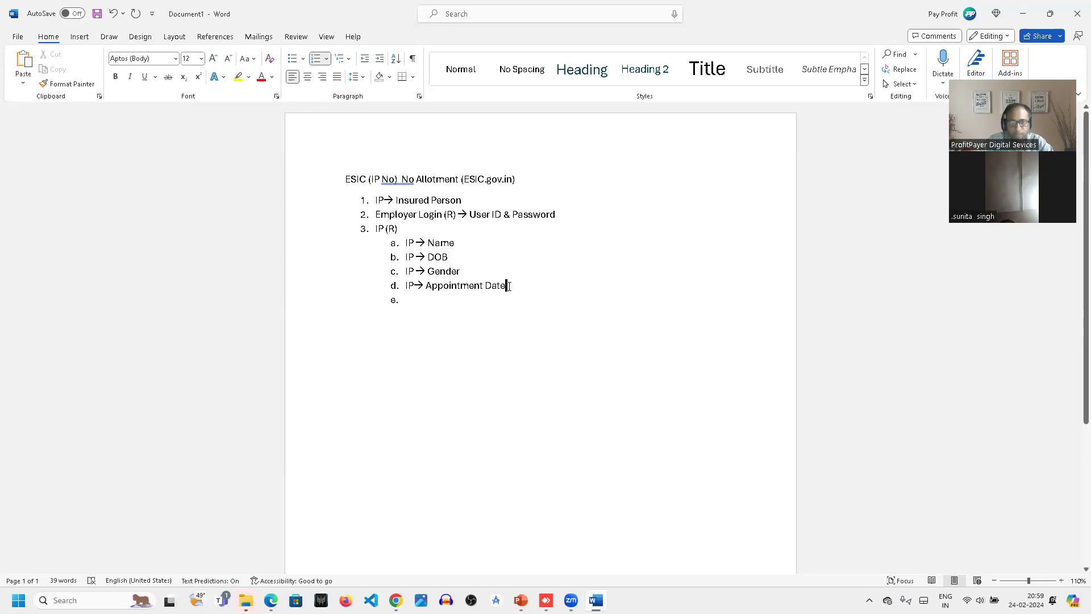
shift+click(430, 285)
key(ctrl+c)
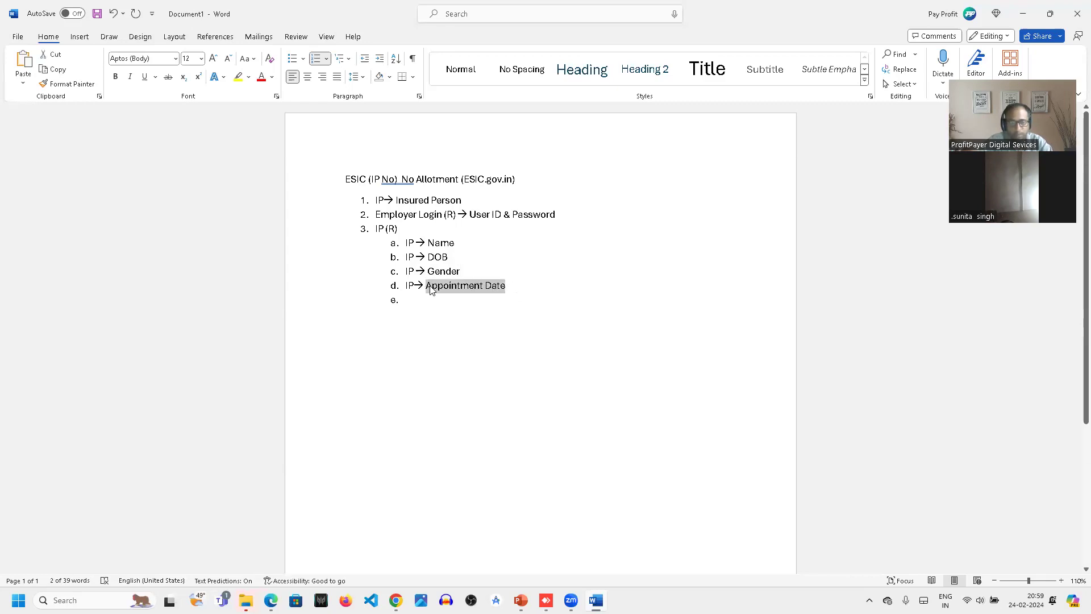
key(BackSpace)
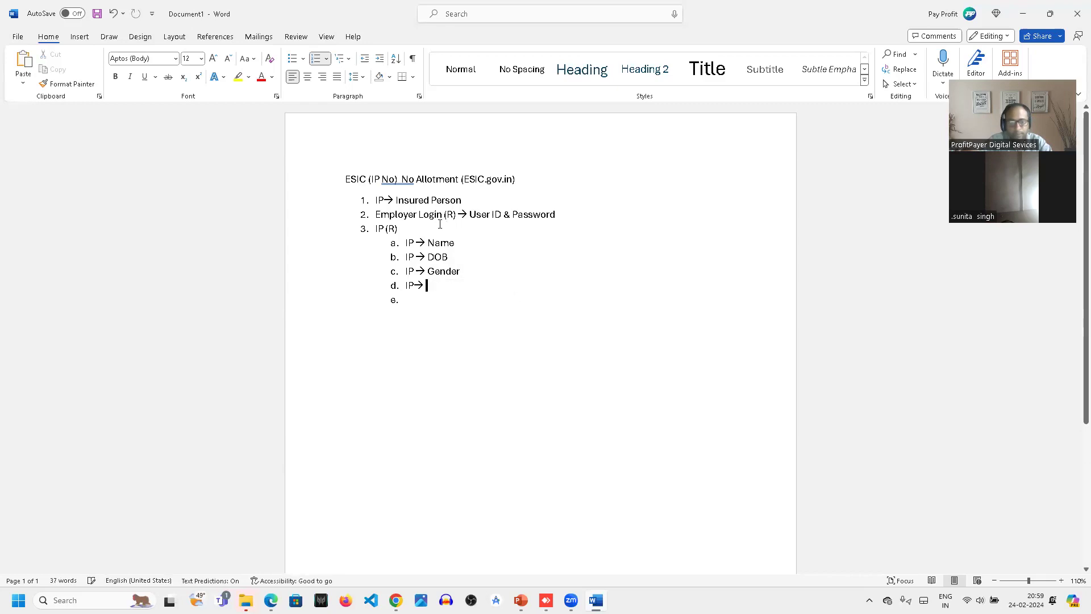
click(429, 243)
key(ctrl+v)
key(Return)
text(I)
text(P--)
text(>)
- Complete sub-item e as "IP → Father" and add sub-item f reading "IP → Address", with an empty sub-item below it
click(437, 302)
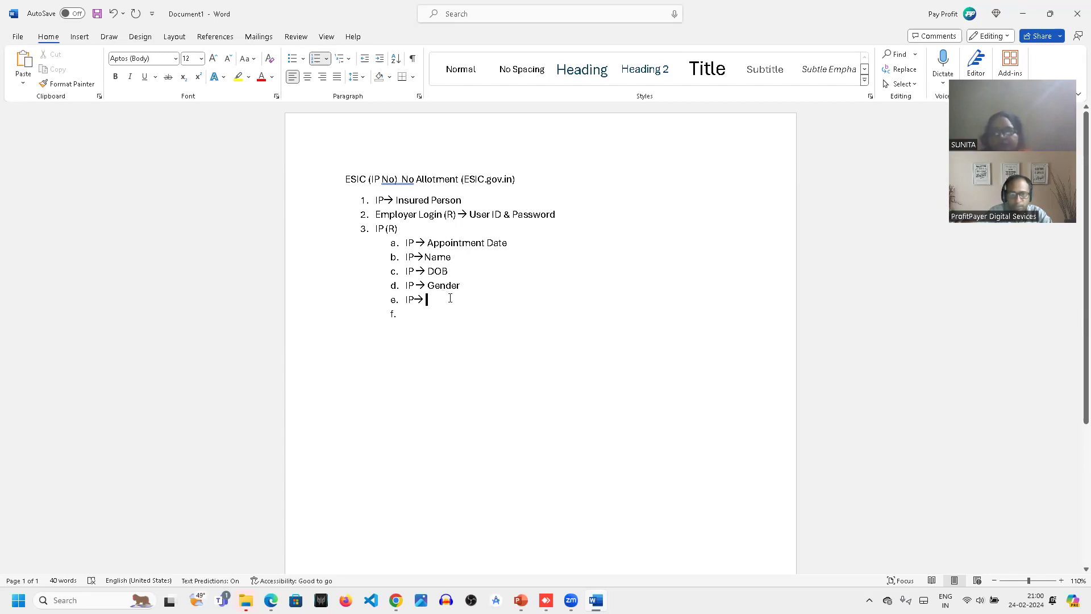
text(Father)
key(Return)
text(I)
key(BackSpace)
text(IP--> )
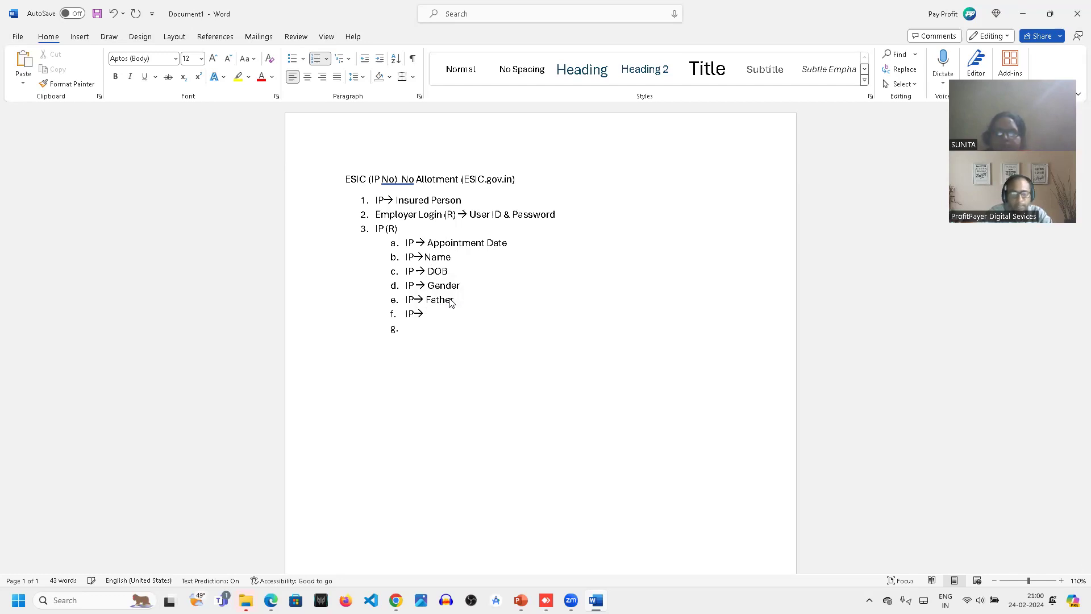
text(Address)
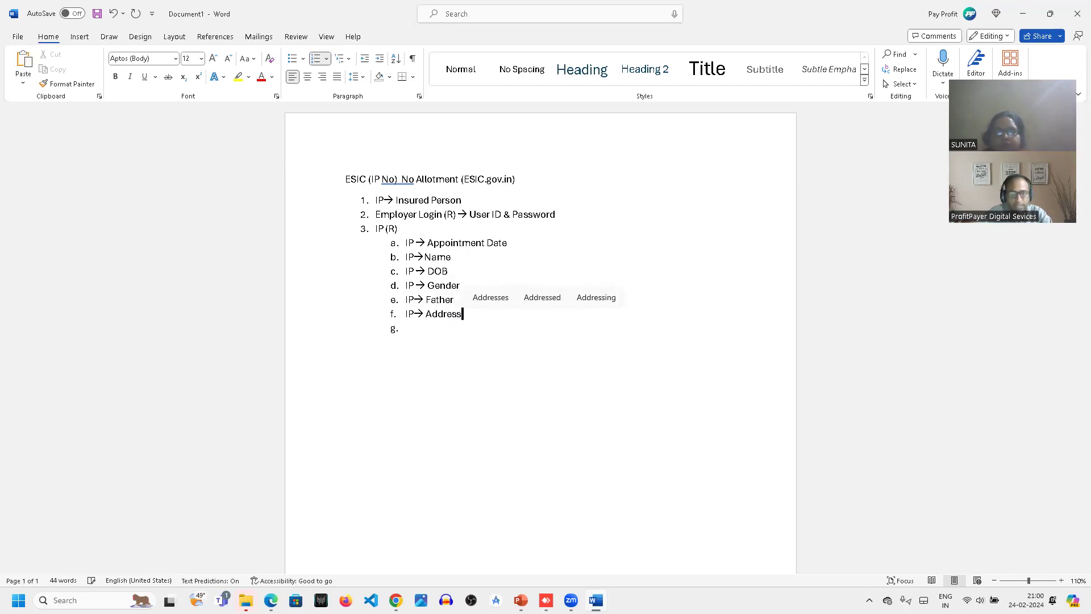
key(Return)
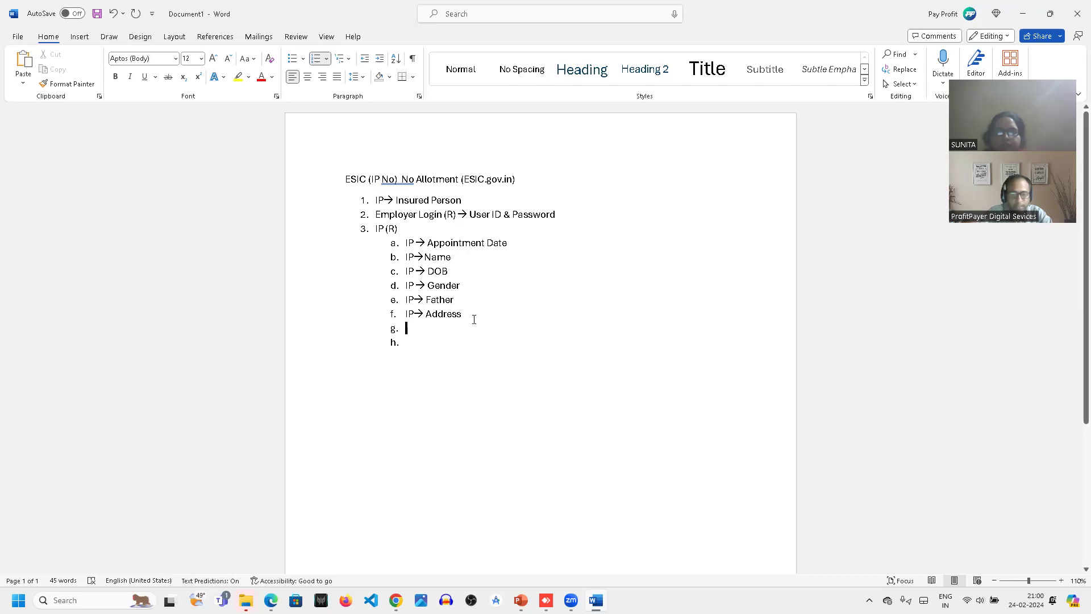
- Insert a new sub-item reading "IP → Mobile No." between the Name and DOB sub-items
click(453, 257)
key(Return)
text(IP)
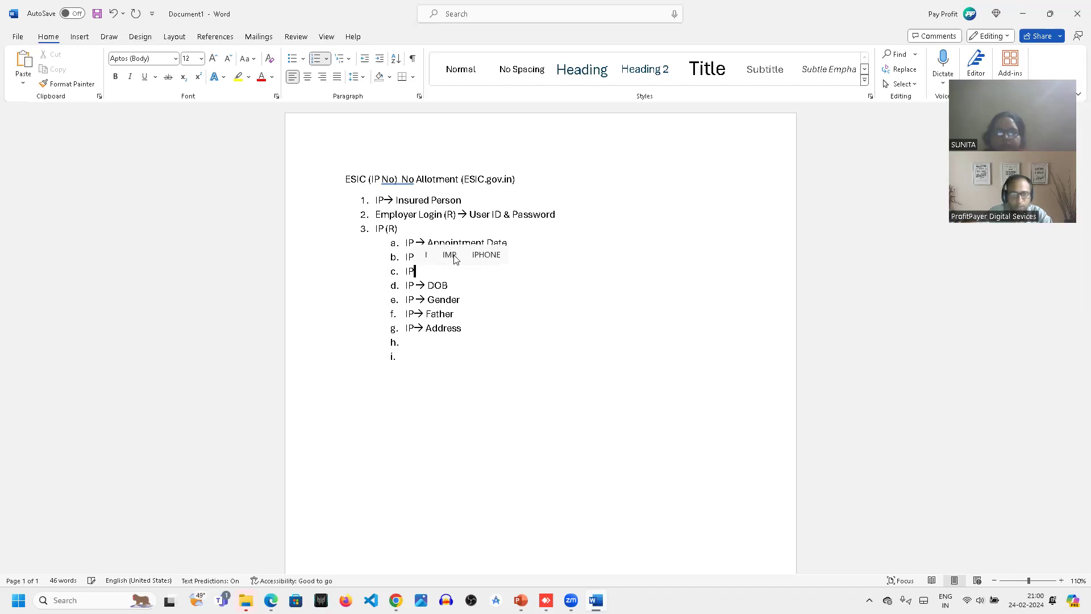
text(--> )
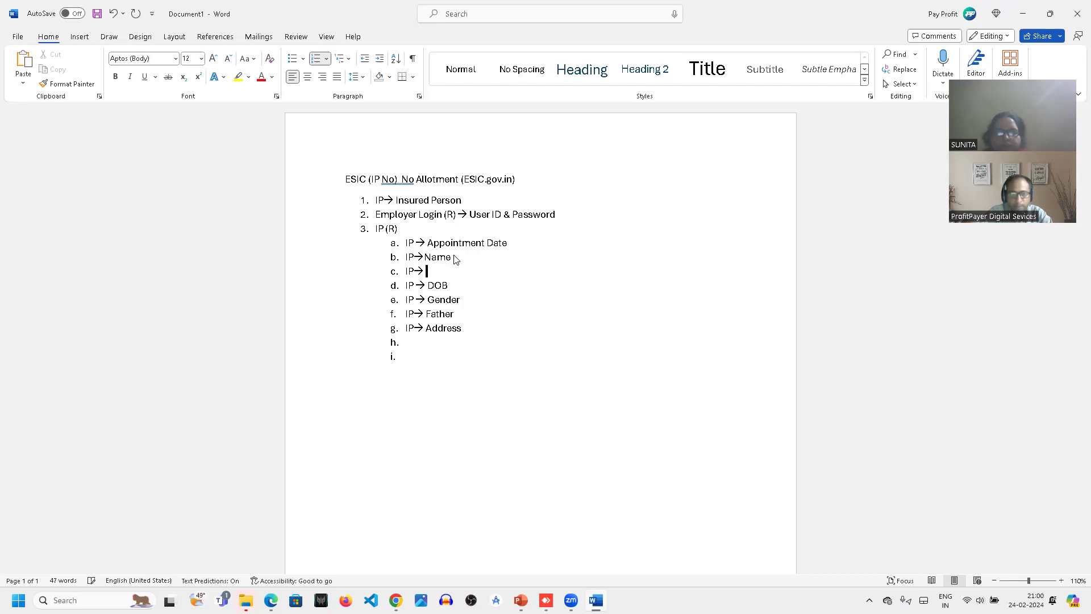
text(Mob)
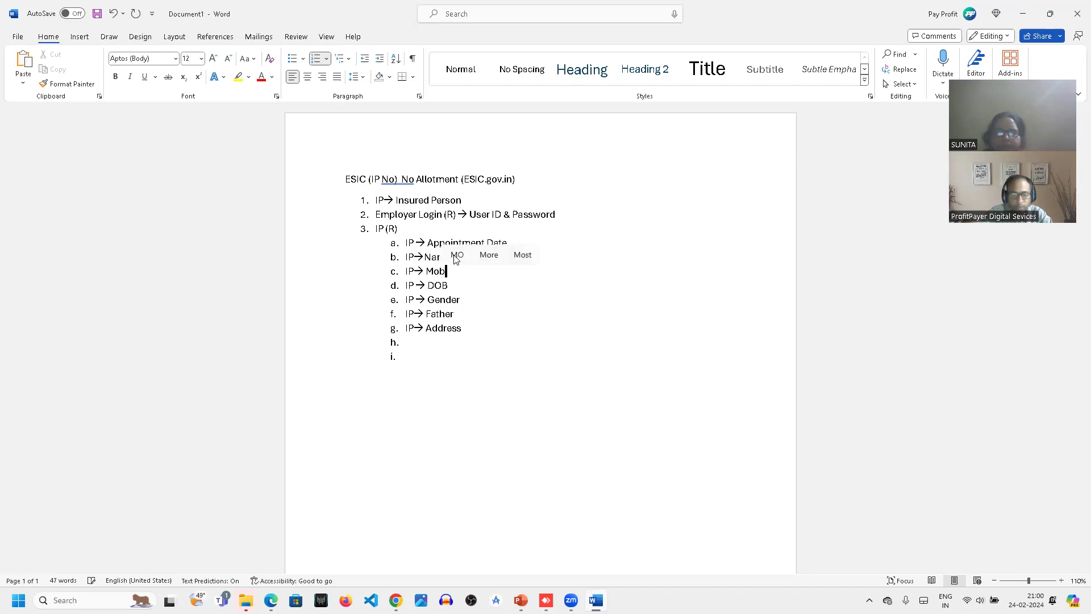
text(ile No.)
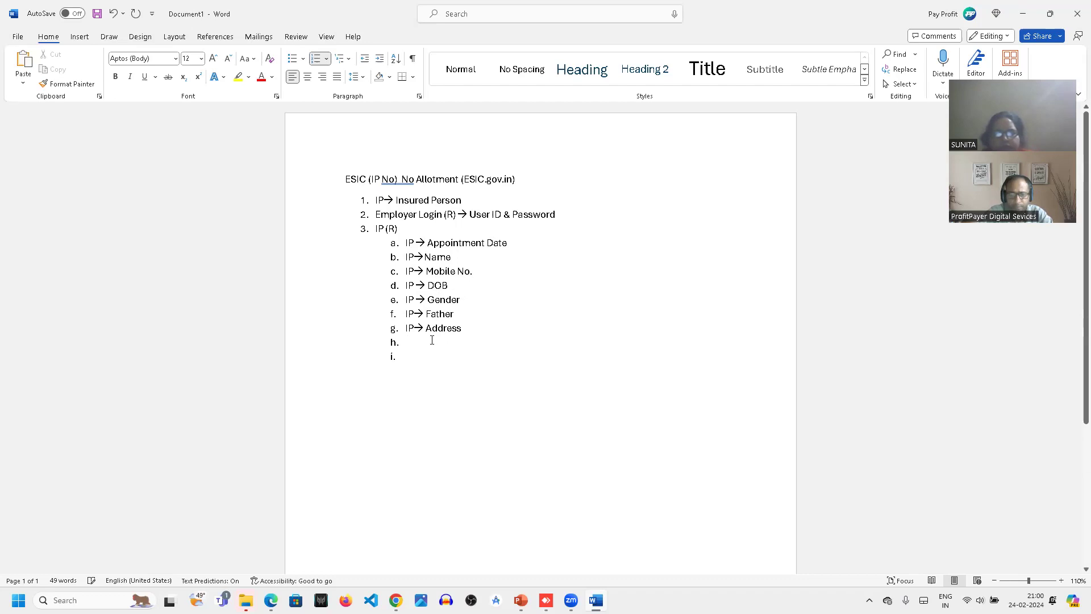
- Fill sub-item h with "IP → Bank Details" and remove the numbering from the empty line below it
text(I)
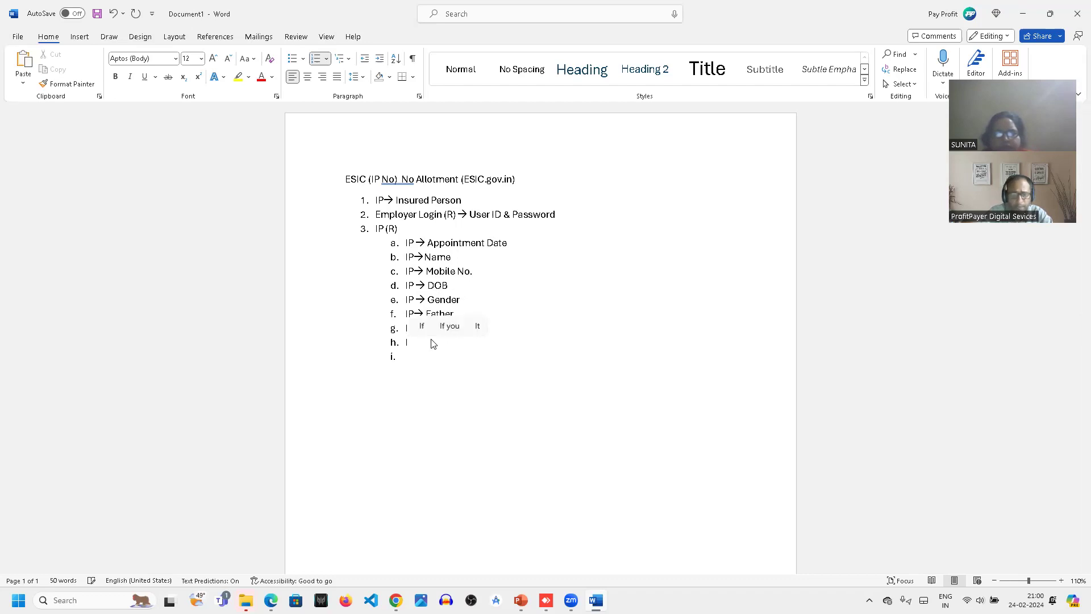
text(P)
text(-->)
text( Bank)
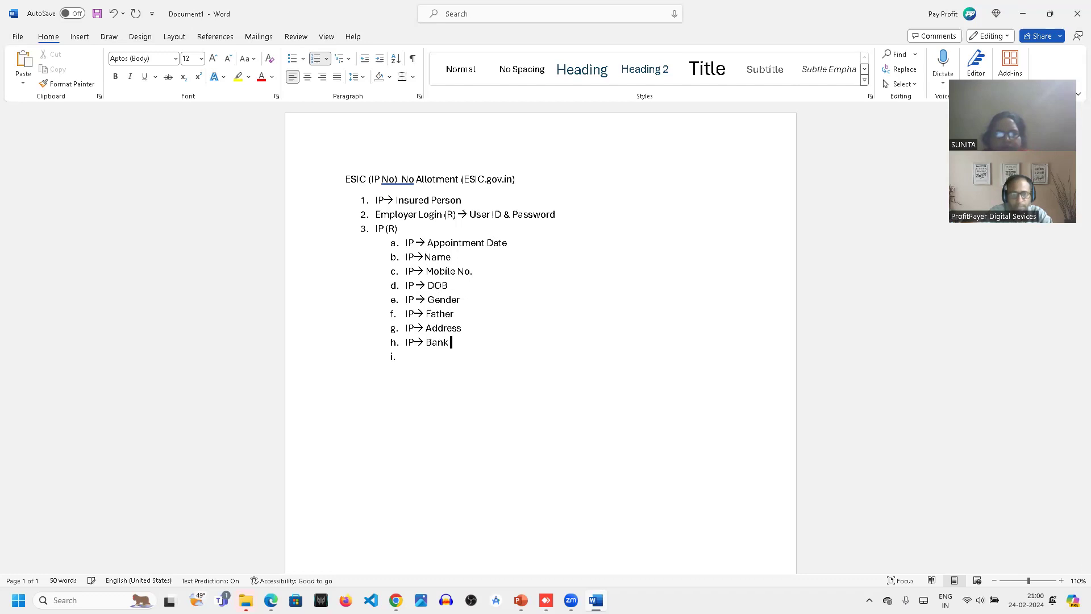
text( Details)
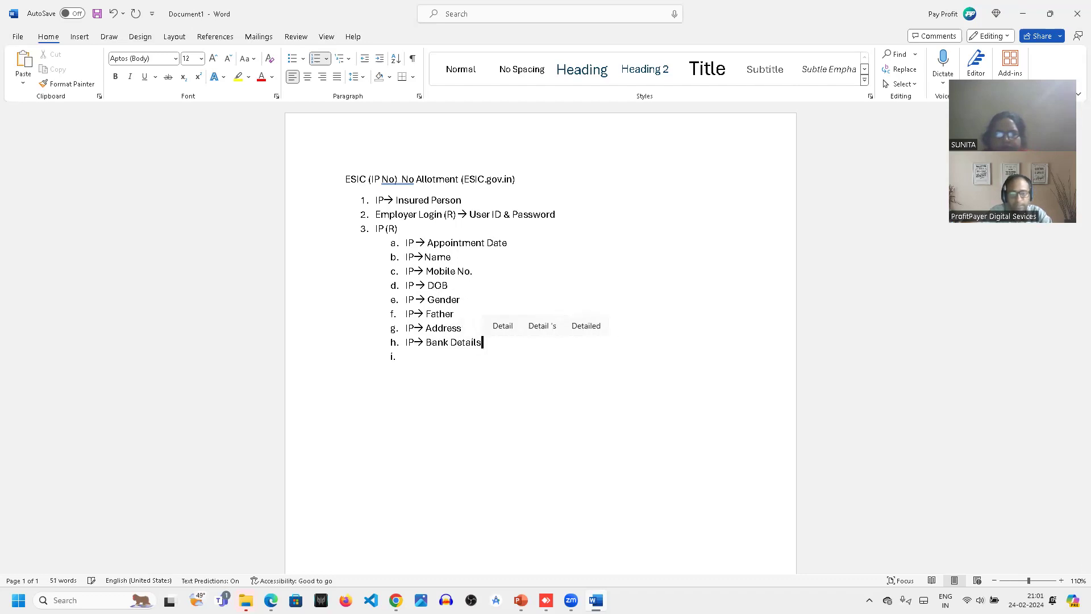
key(BackSpace)
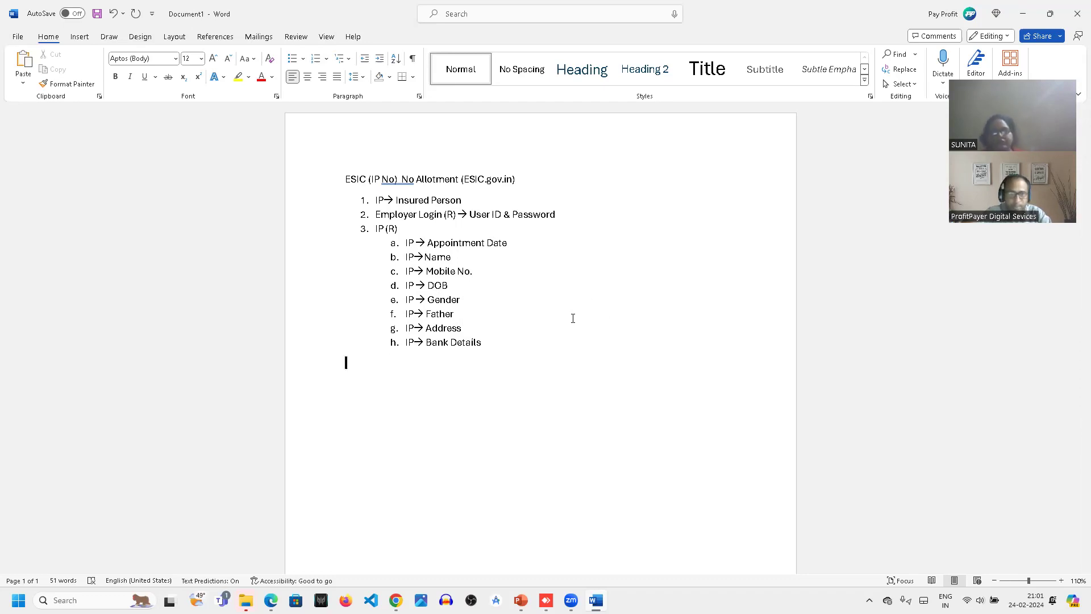
- Append "(A)" to the Name, DOB, Gender, Father and Address sub-items
click(489, 258)
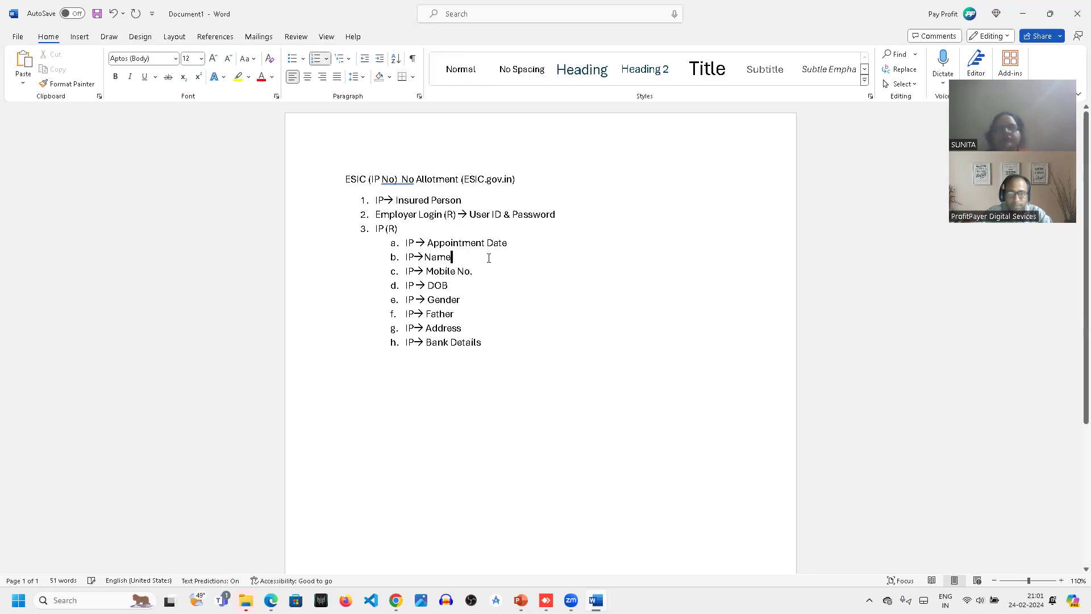
text((A)
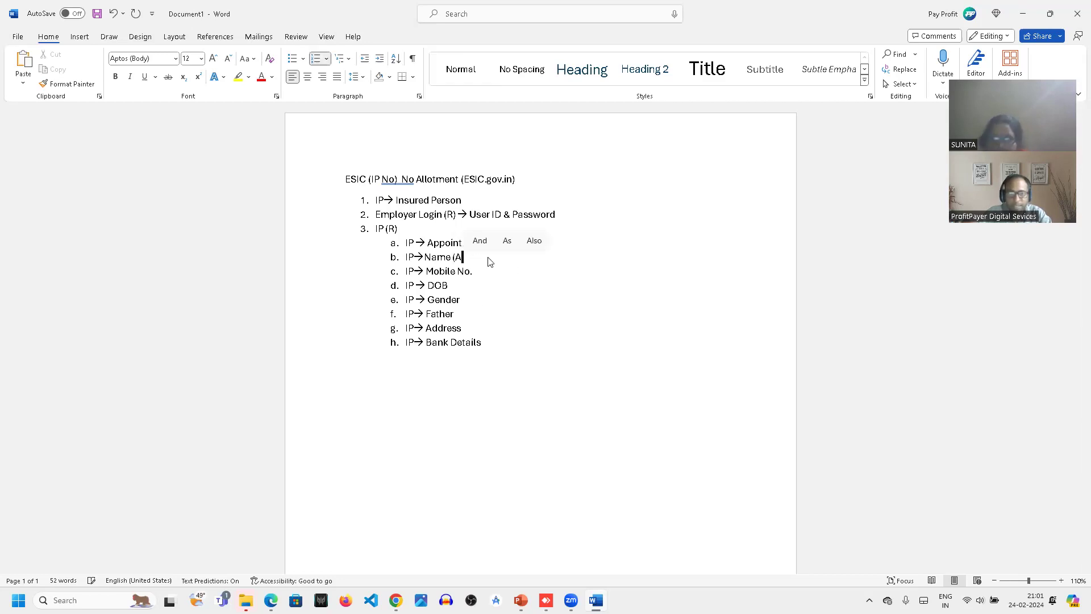
text())
click(480, 271)
text((A))
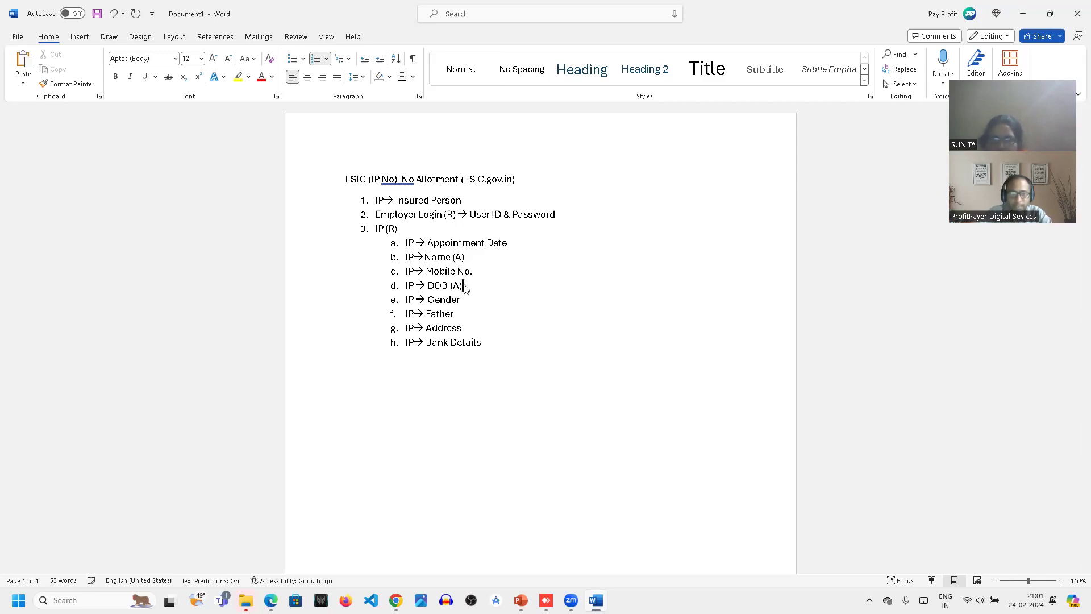
click(470, 302)
text((A))
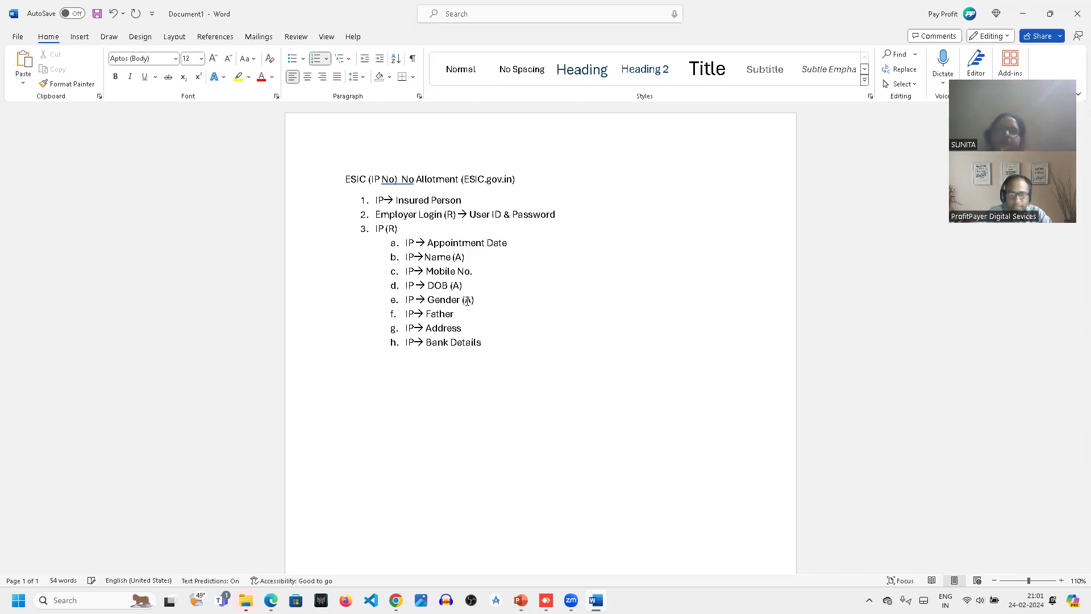
click(463, 309)
text((A)
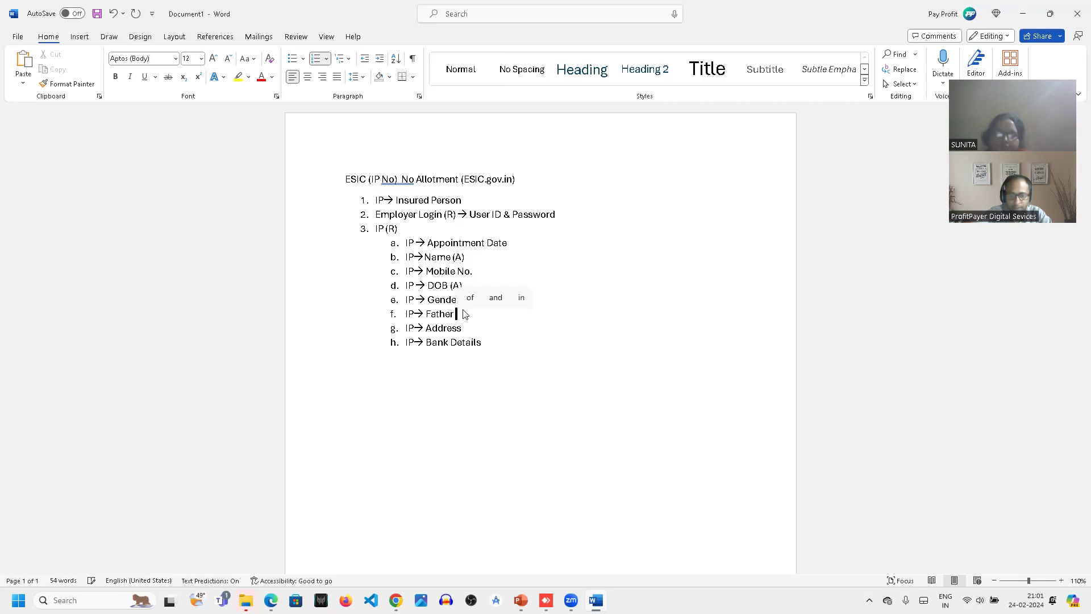
text())
click(463, 328)
text((A))
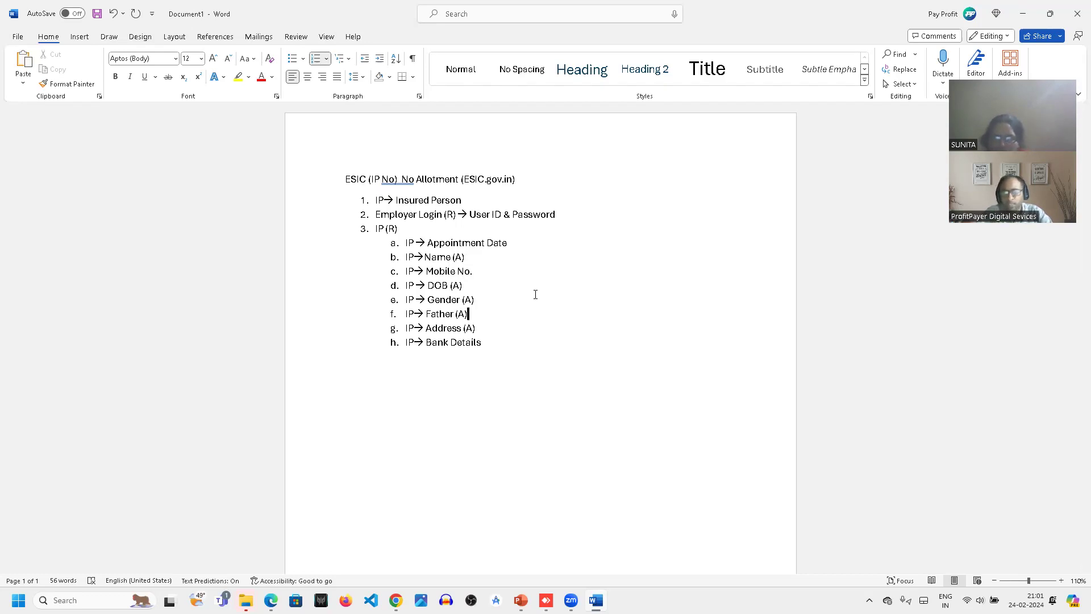
- Add an unnumbered line below the list reading "A-Aadhar Card"
click(497, 343)
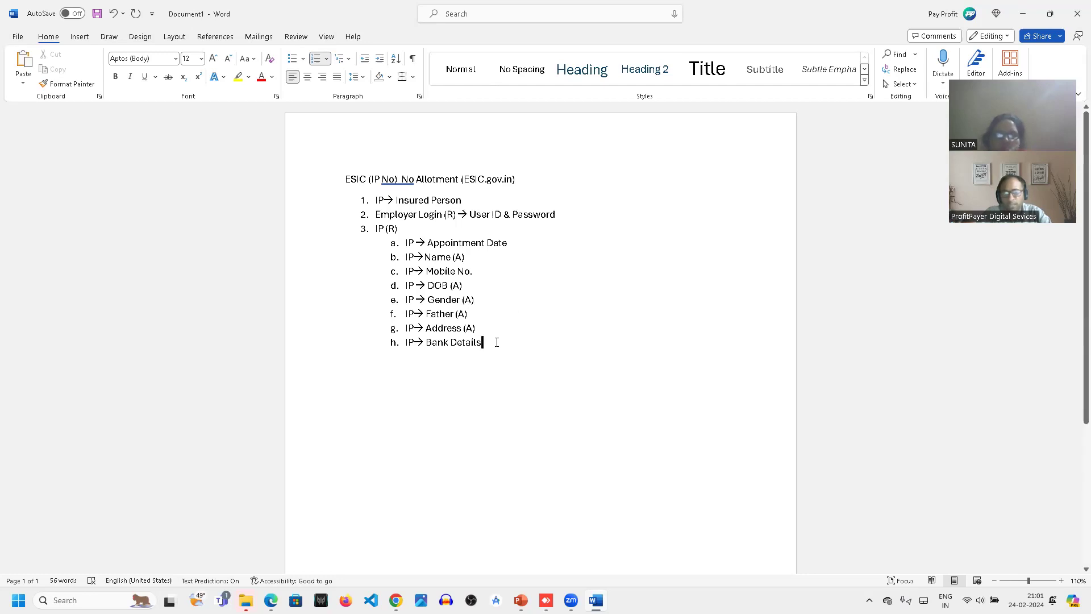
key(Return)
key(BackSpace)
key(BackSpace)
key(BackSpace)
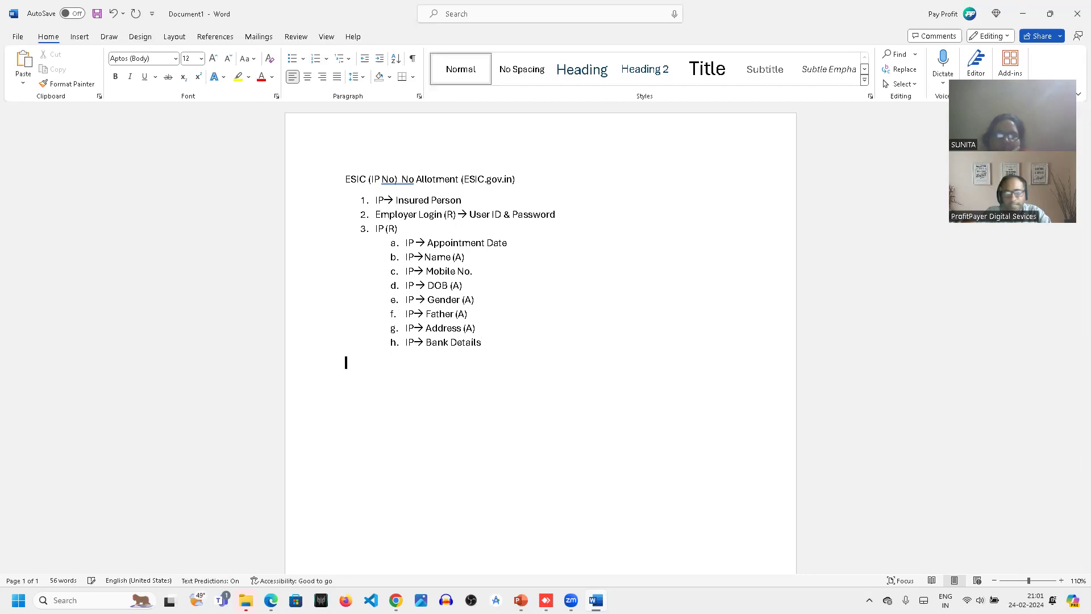
text(A-Aadhar Card)
key(Return)
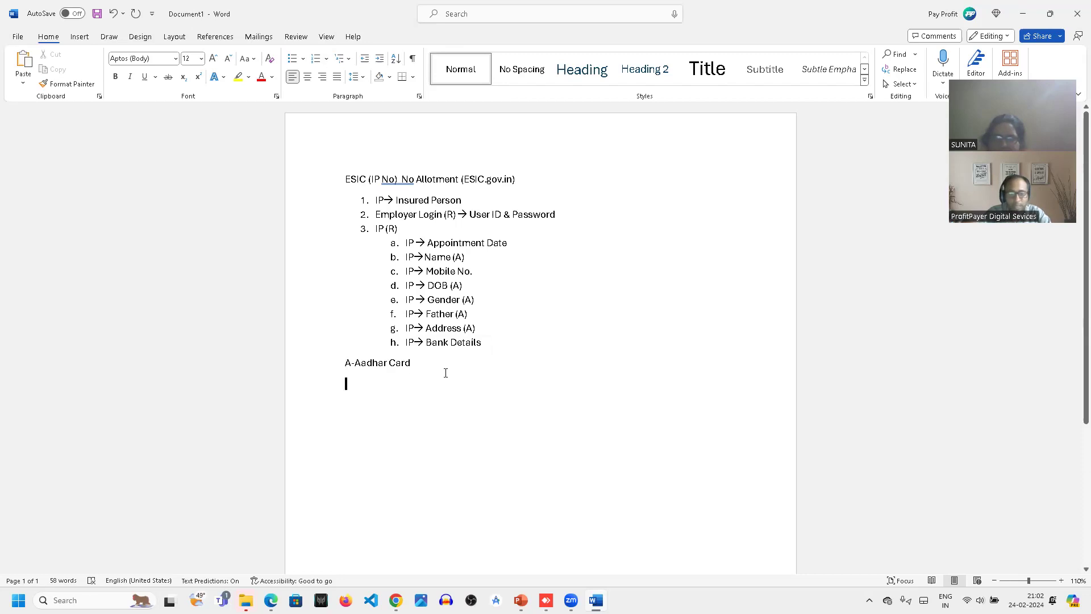
- Add the line "Appointment (Employer)" below the Aadhar Card line and start a new line under it
text(App)
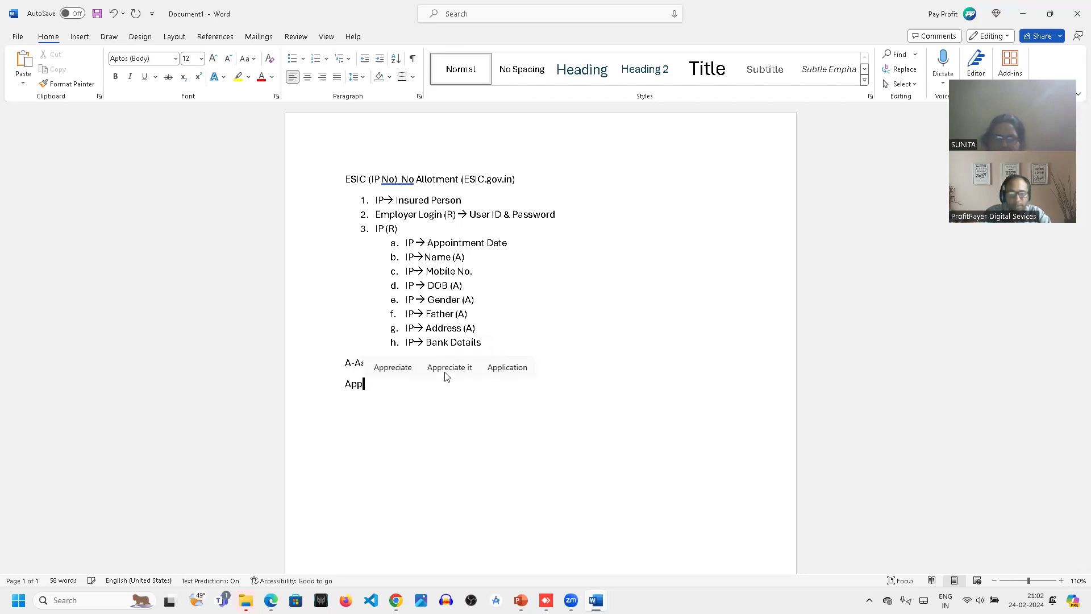
text(oinn)
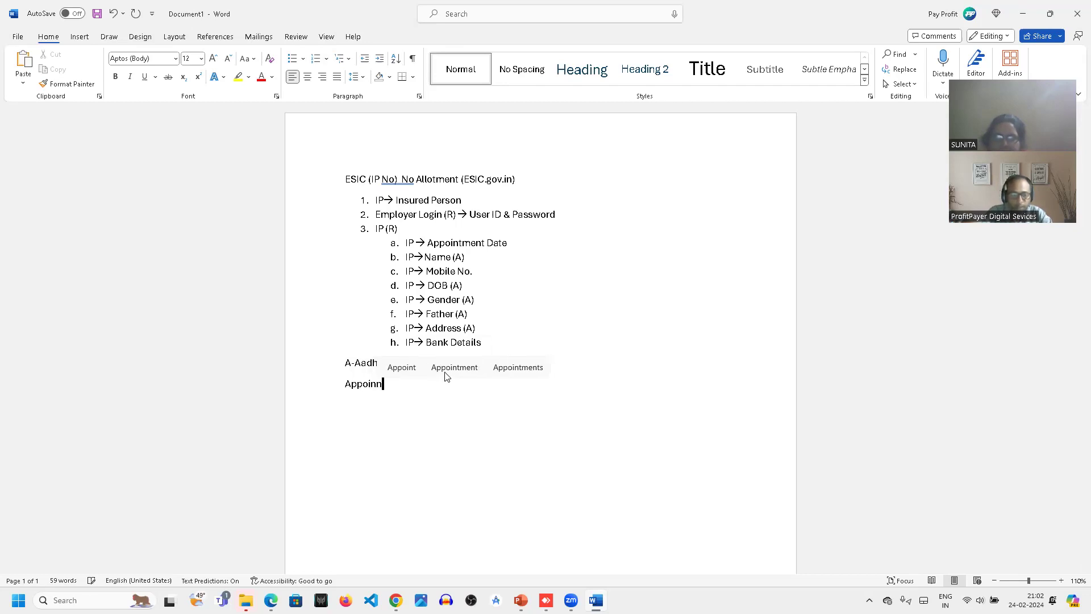
key(BackSpace)
text(tment)
key(Return)
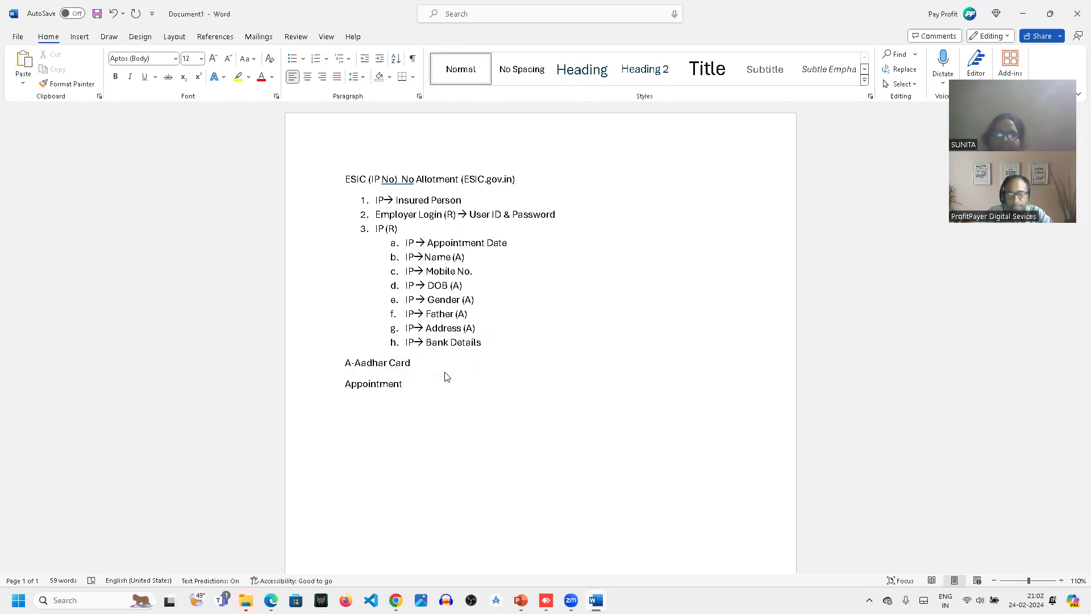
key(BackSpace)
text((Emp)
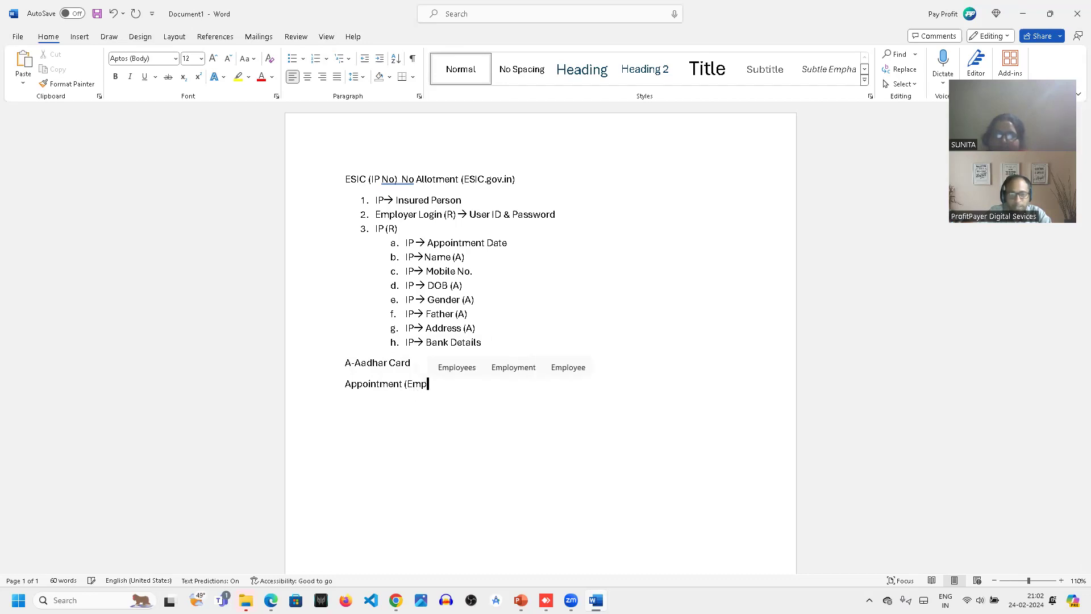
text(l)
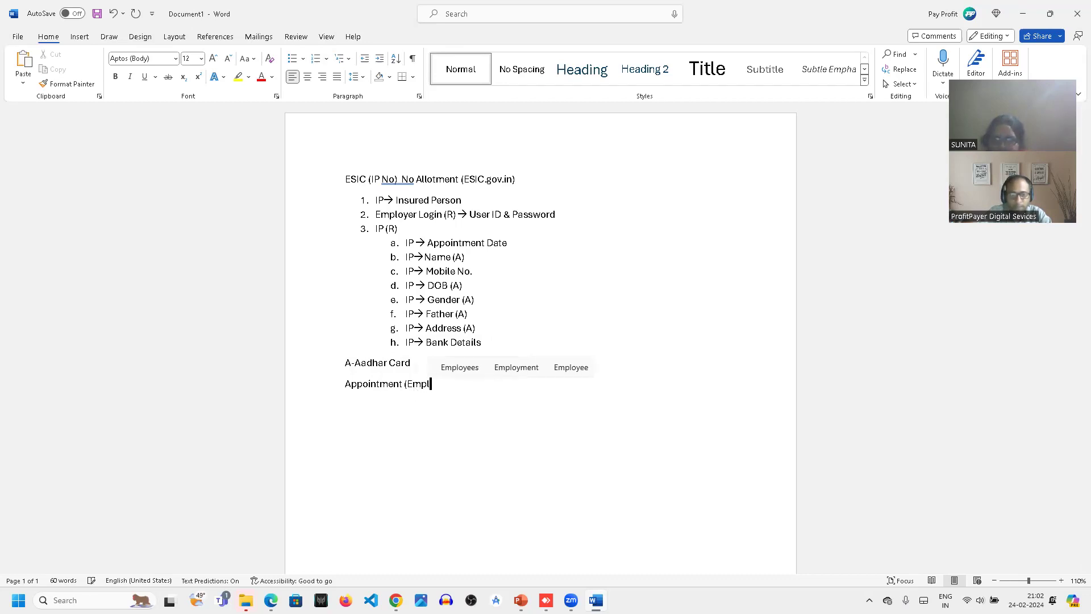
text(oyer))
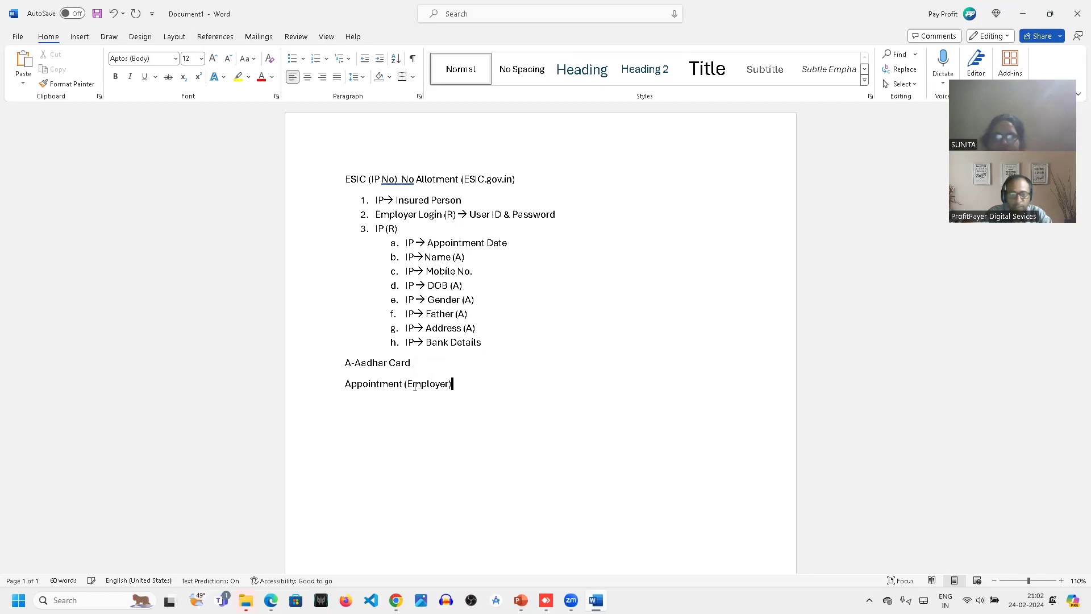
key(Return)
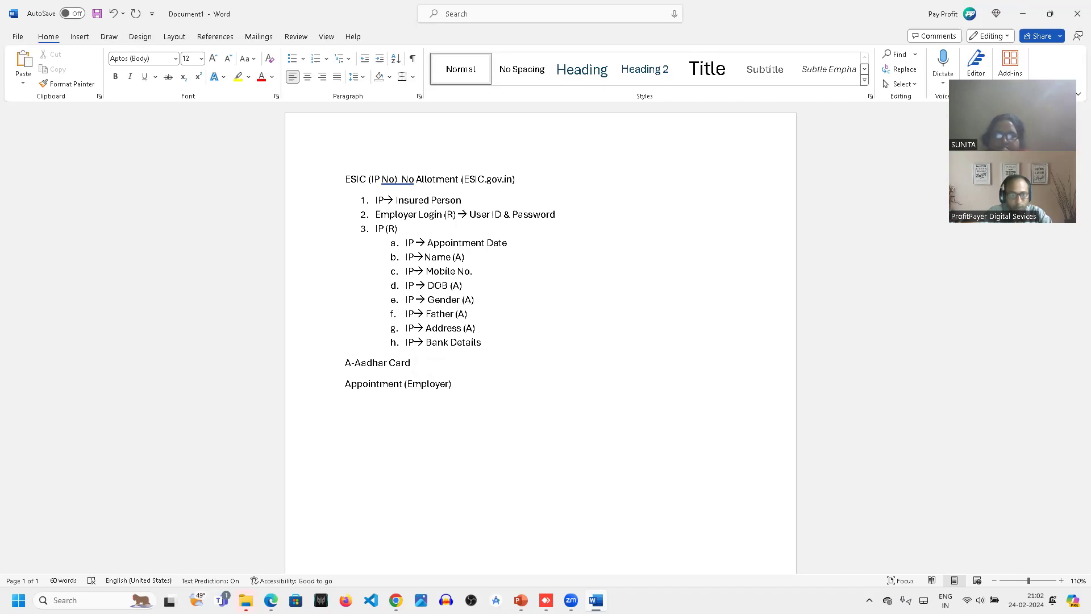
- Add two more lines below the Appointment line, reading "Mobile" and "Bank Details (IP)"
text(Mobile)
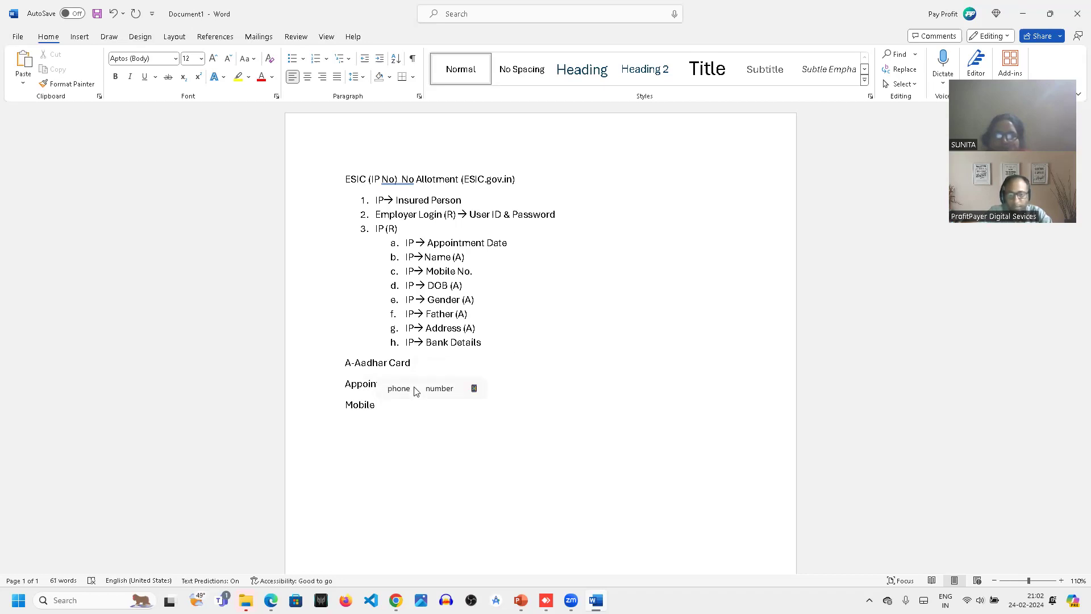
key(Return)
text(Bank)
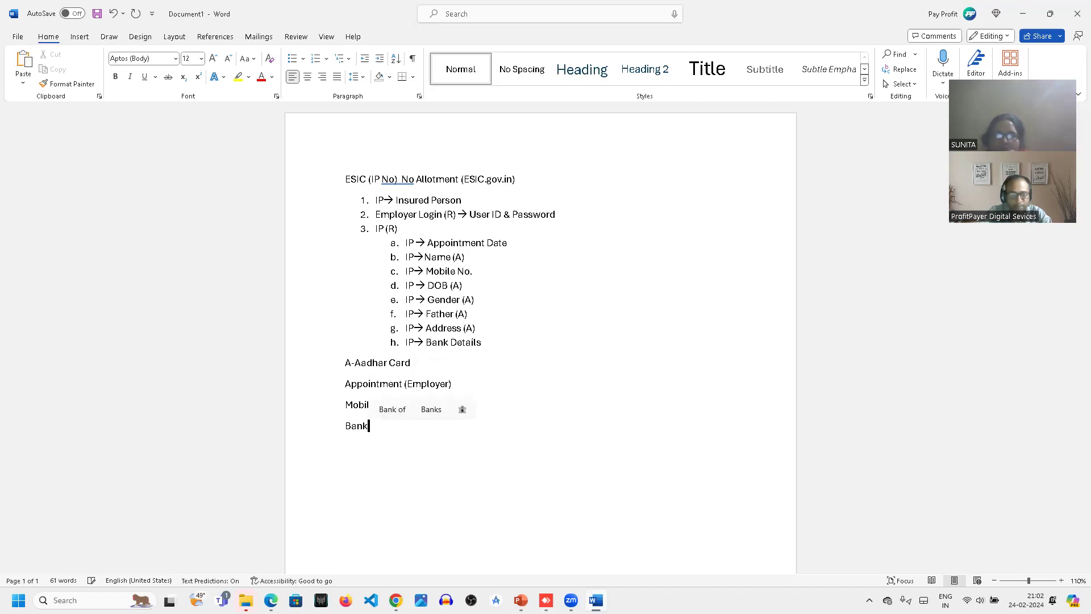
text( Details)
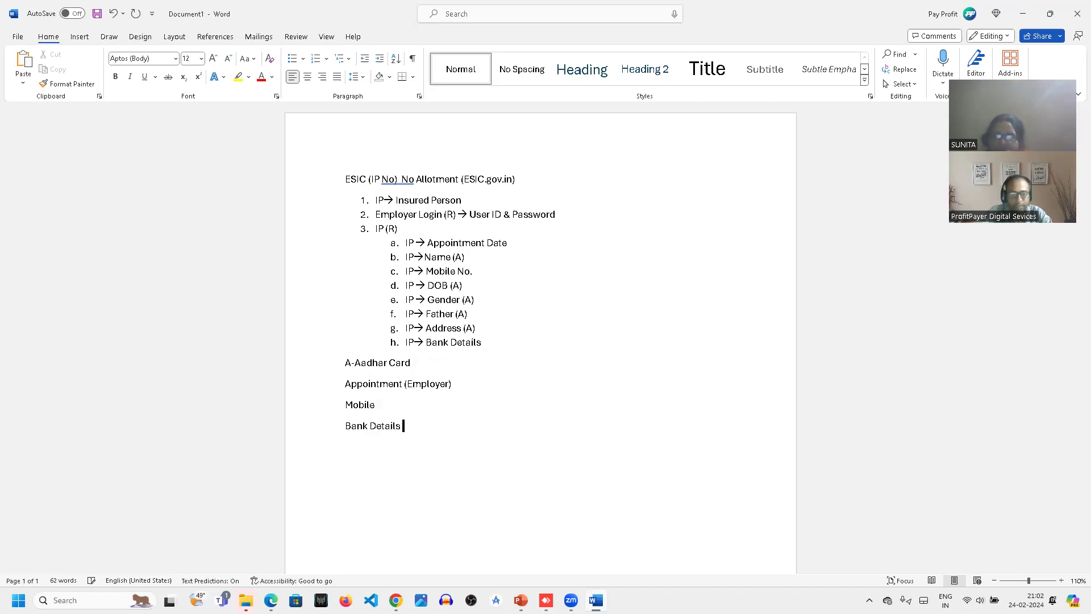
text( (IP))
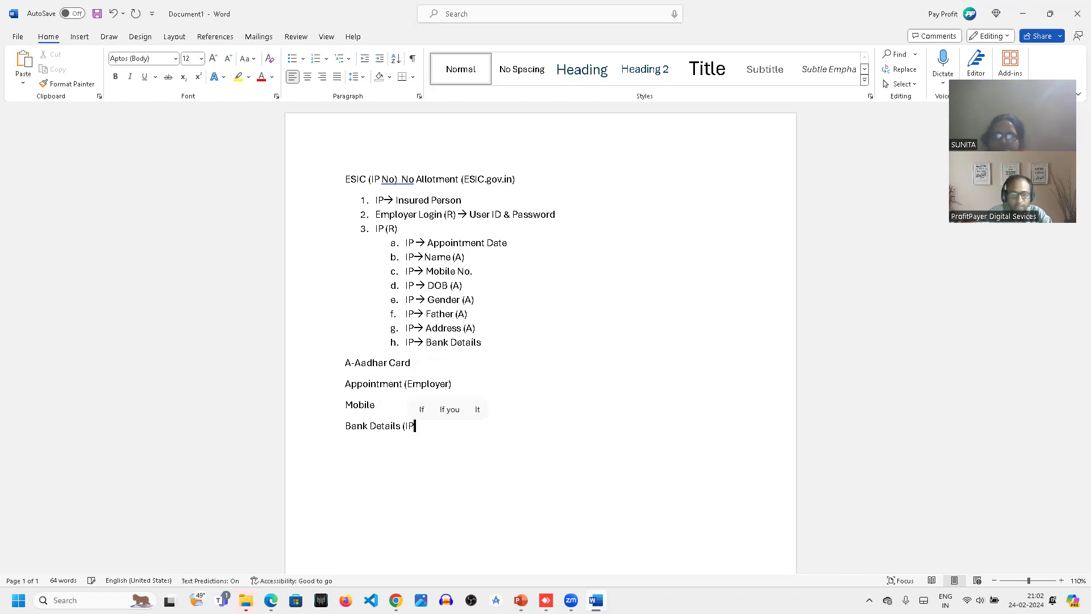
- Append "(IP)" to the "Mobile" line and to the "A-Aadhar Card" line
click(382, 405)
text(()
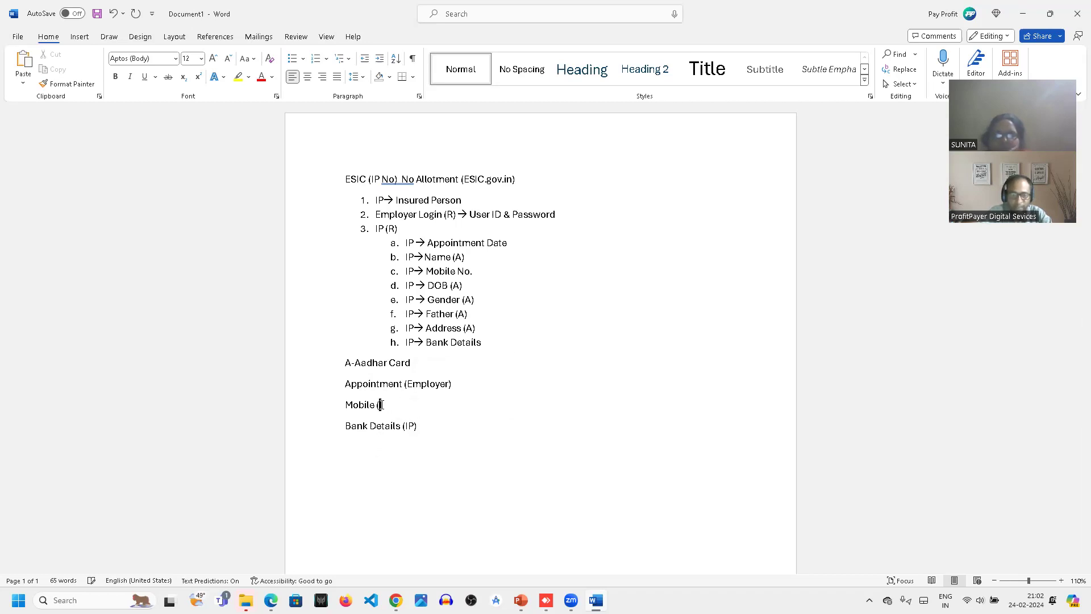
text(IP))
click(437, 361)
text(()
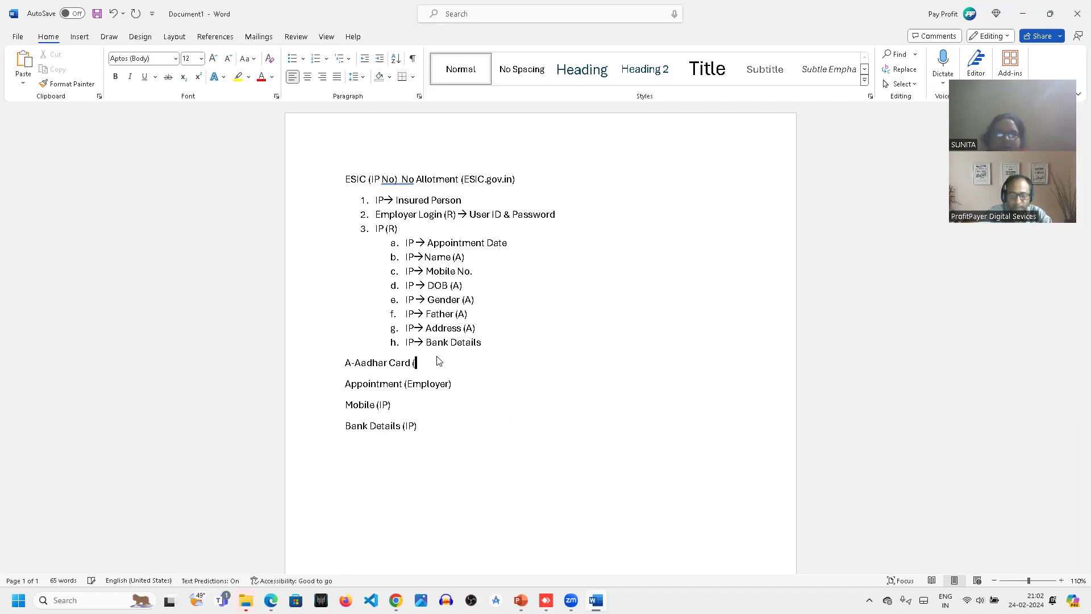
text(IP))
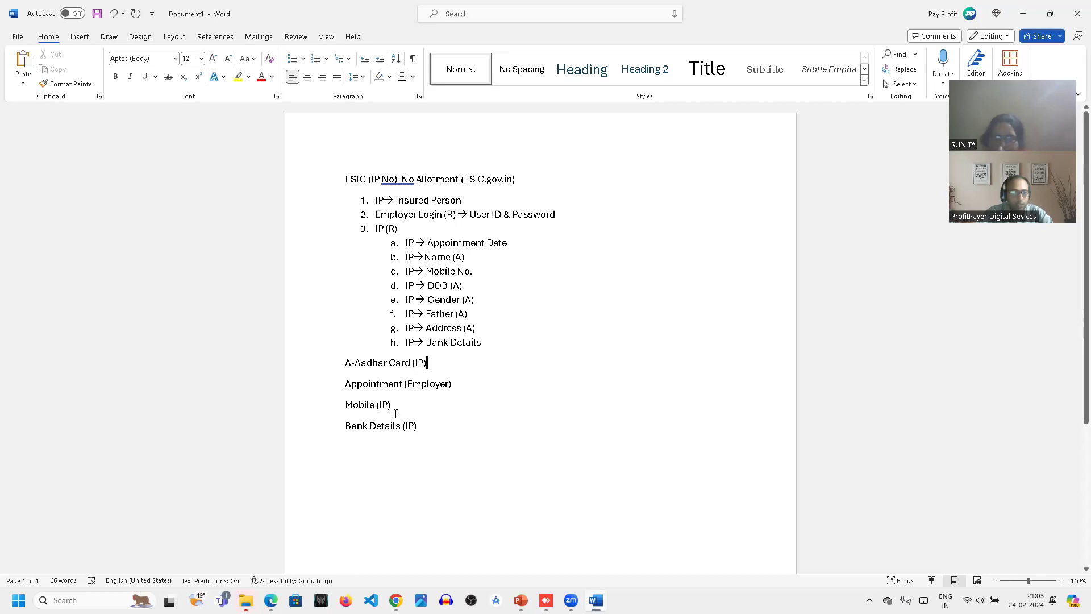
- Start a new empty line below the "Bank Details (IP)" line
click(398, 437)
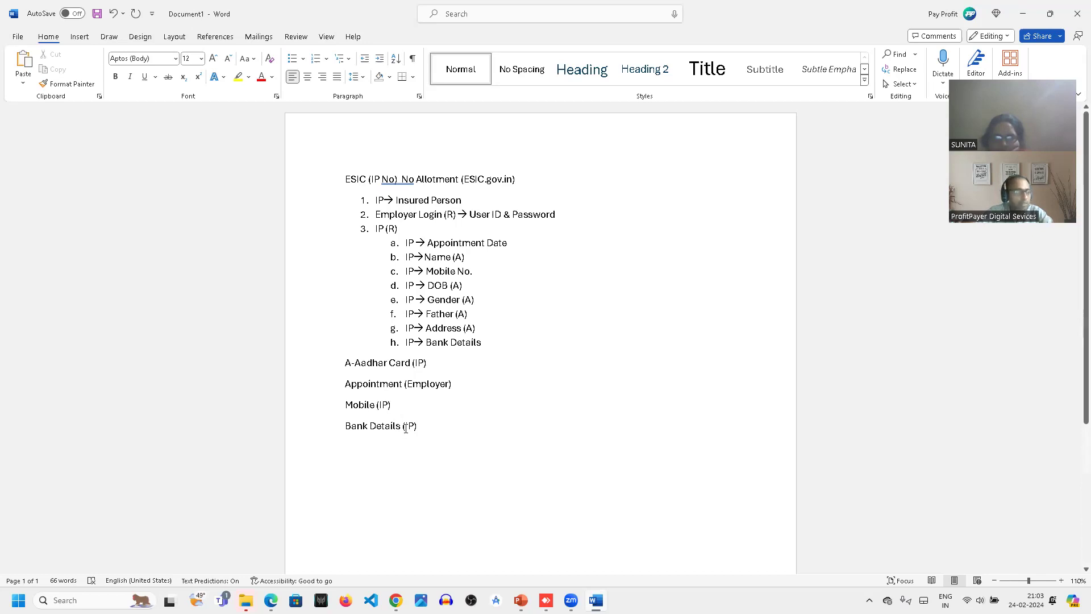
click(453, 378)
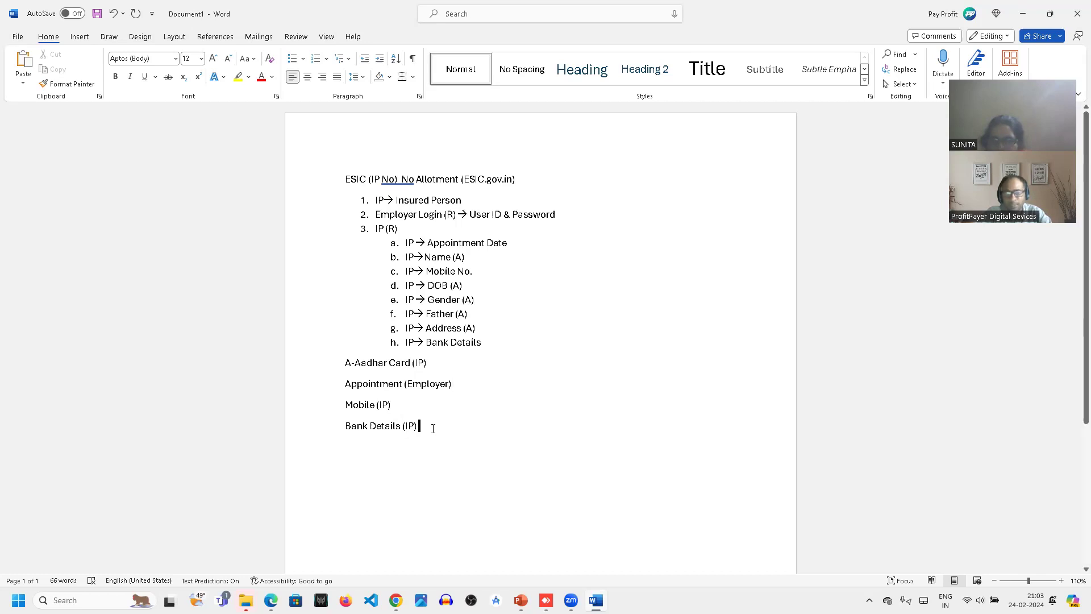
key(Return)
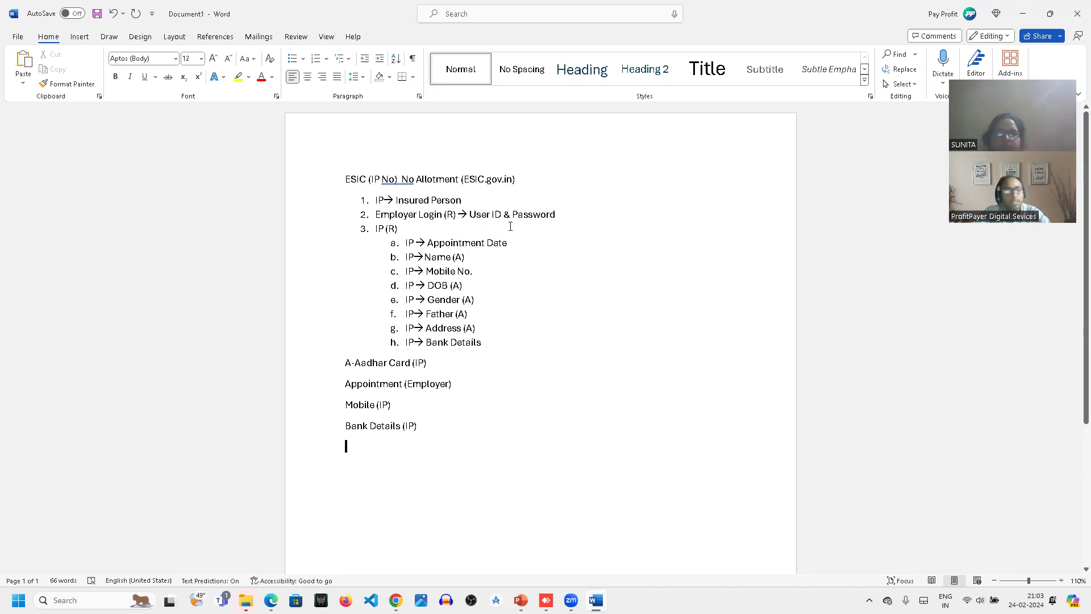
click(551, 214)
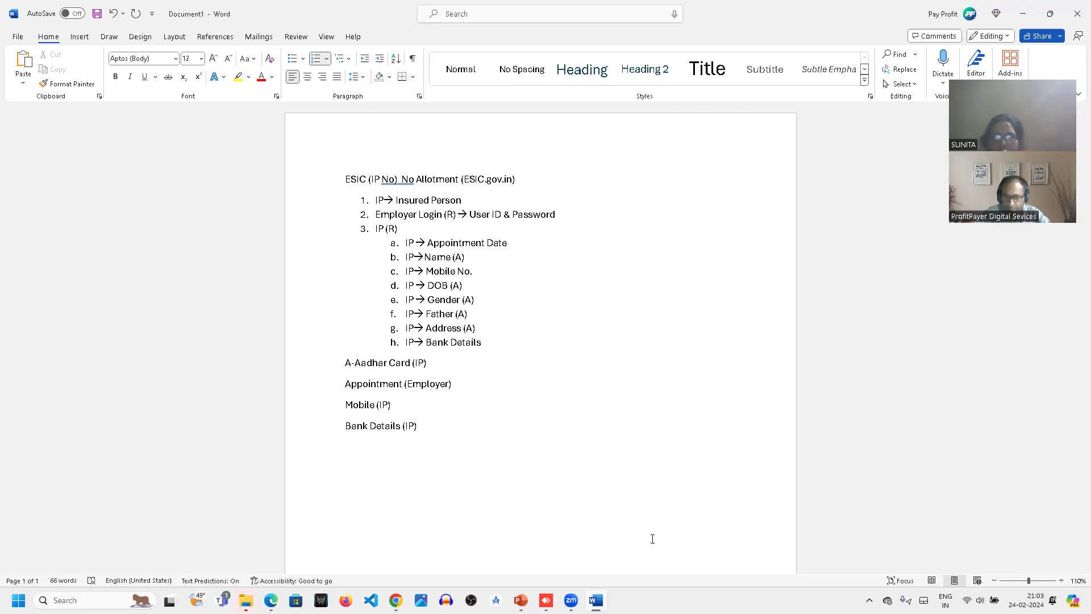
- Switch to Chrome, open esic.gov.in in a new tab and look over the ESIC home page
click(575, 595)
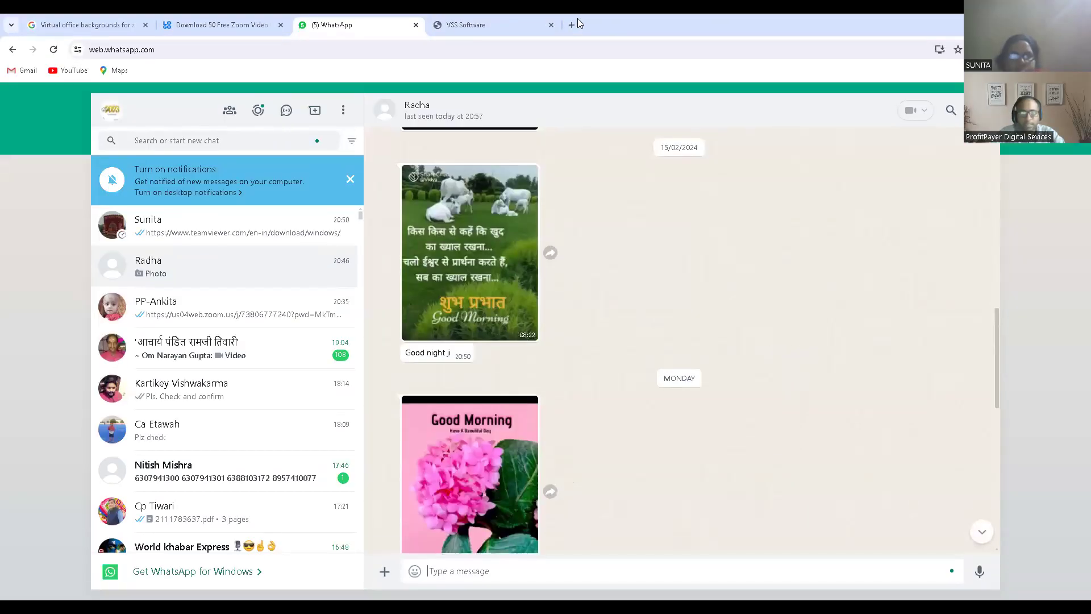
click(571, 24)
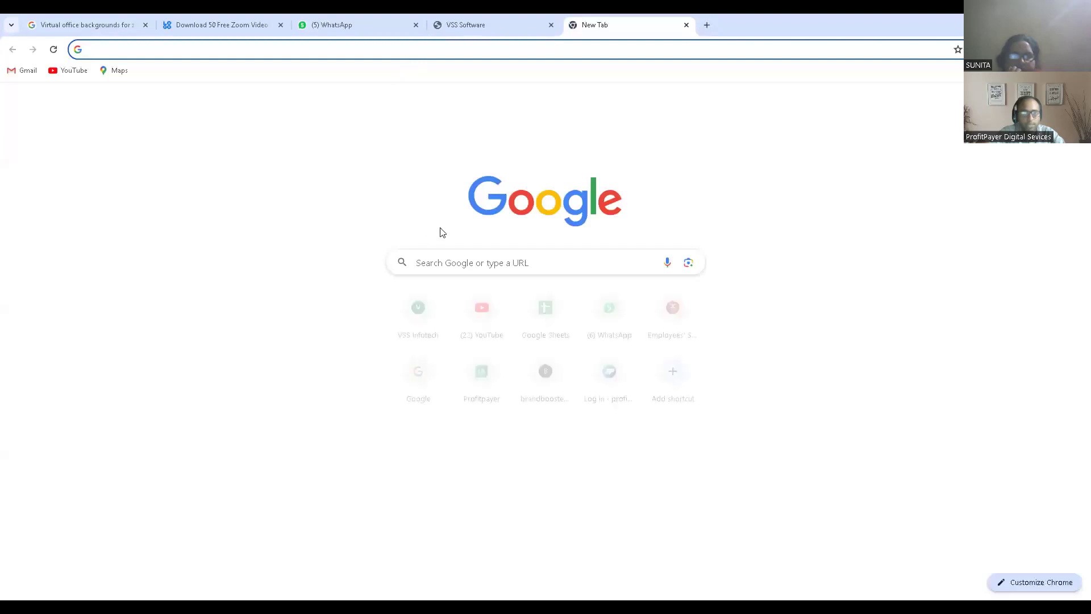
text(esic)
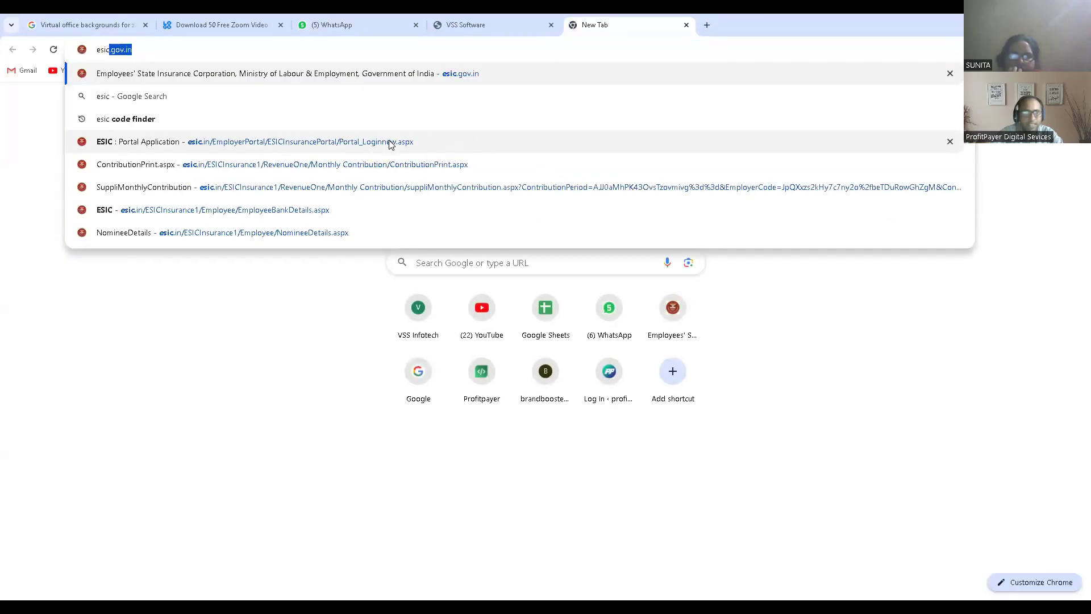
click(137, 52)
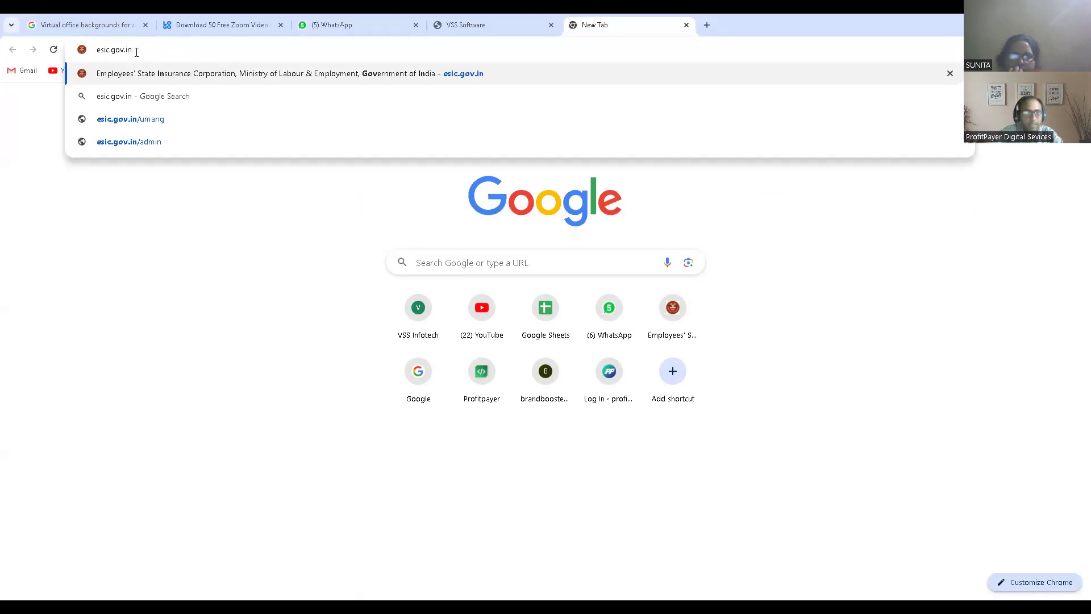
key(Return)
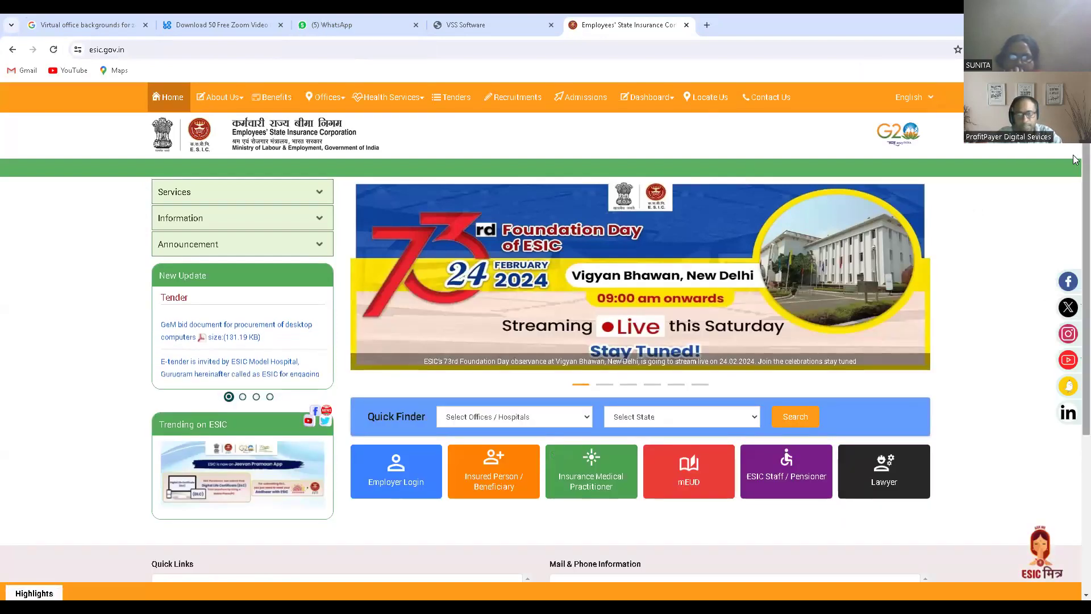
scroll(634, 227, down, 3)
scroll(634, 154, up, 1)
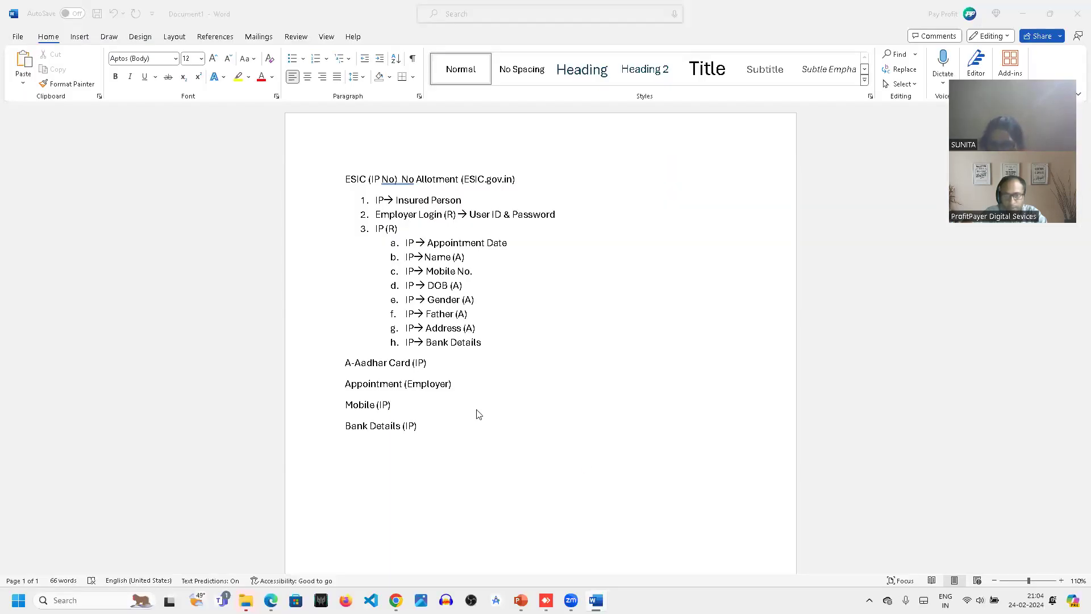
- Return to the Word document and place the cursor on the empty line below "Bank Details (IP)"
click(551, 422)
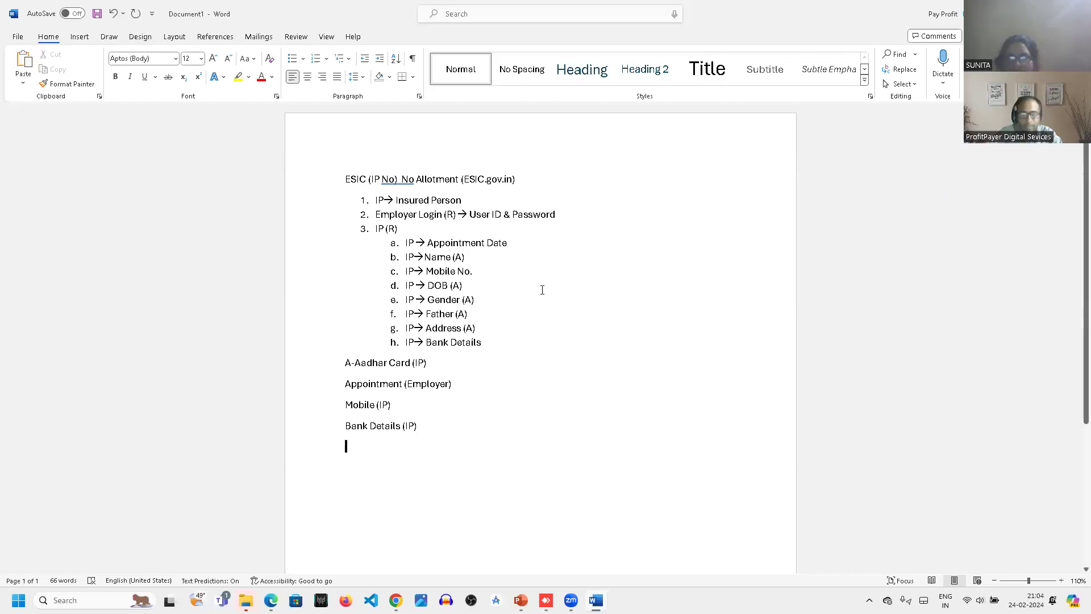
click(567, 230)
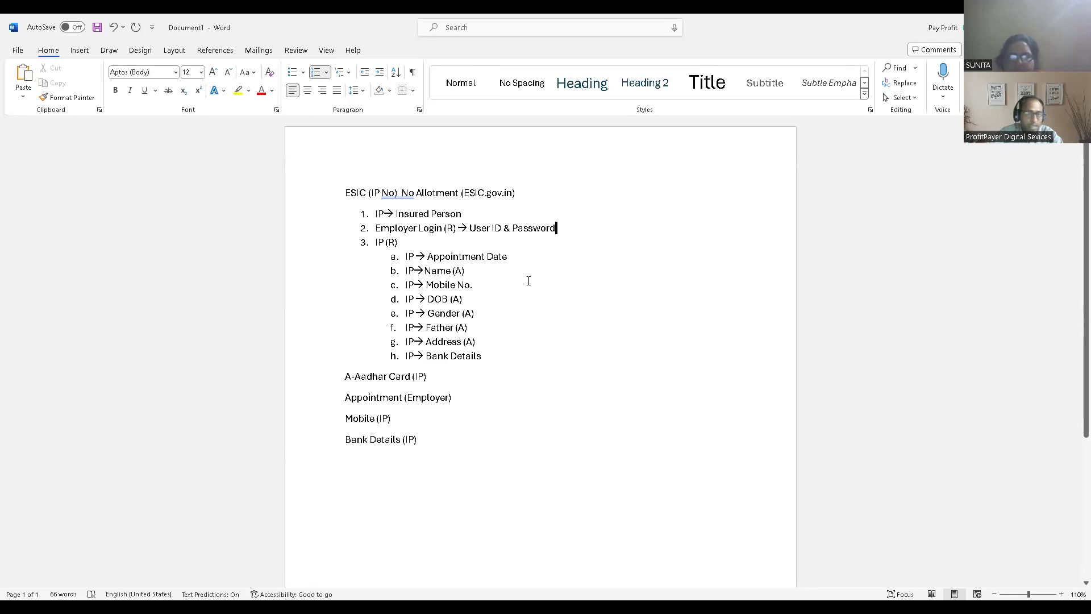
click(448, 436)
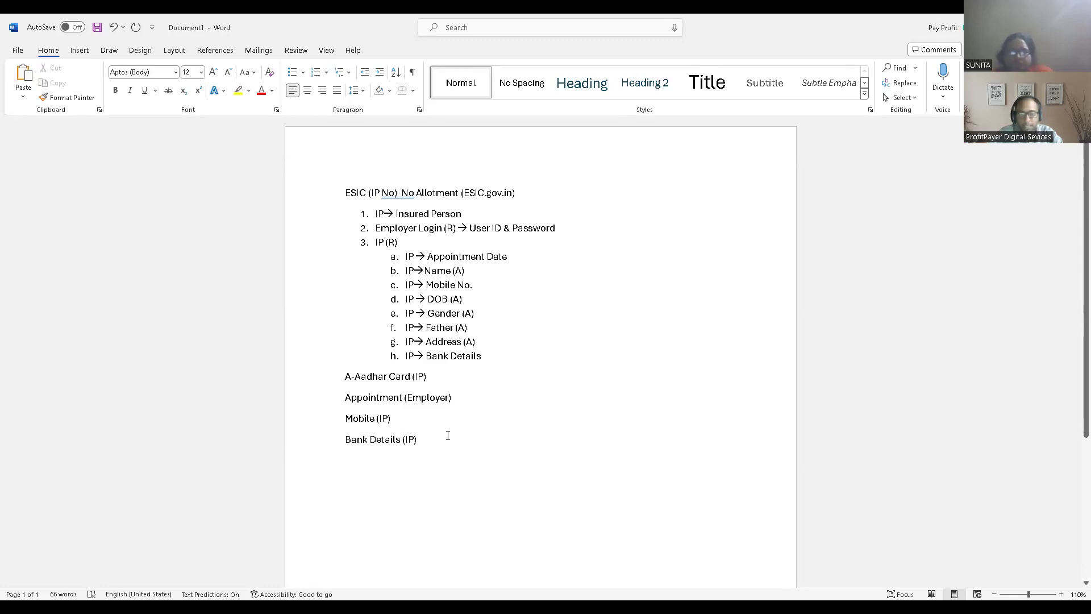
key(Down)
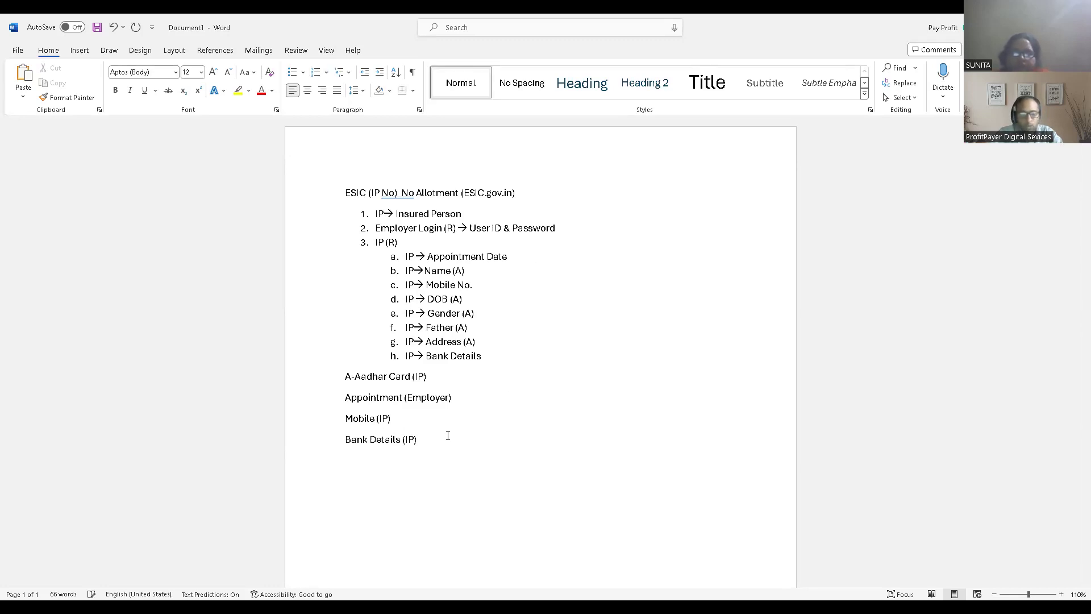
text(IP)
key(BackSpace)
key(BackSpace)
text(T)
key(BackSpace)
key(BackSpace)
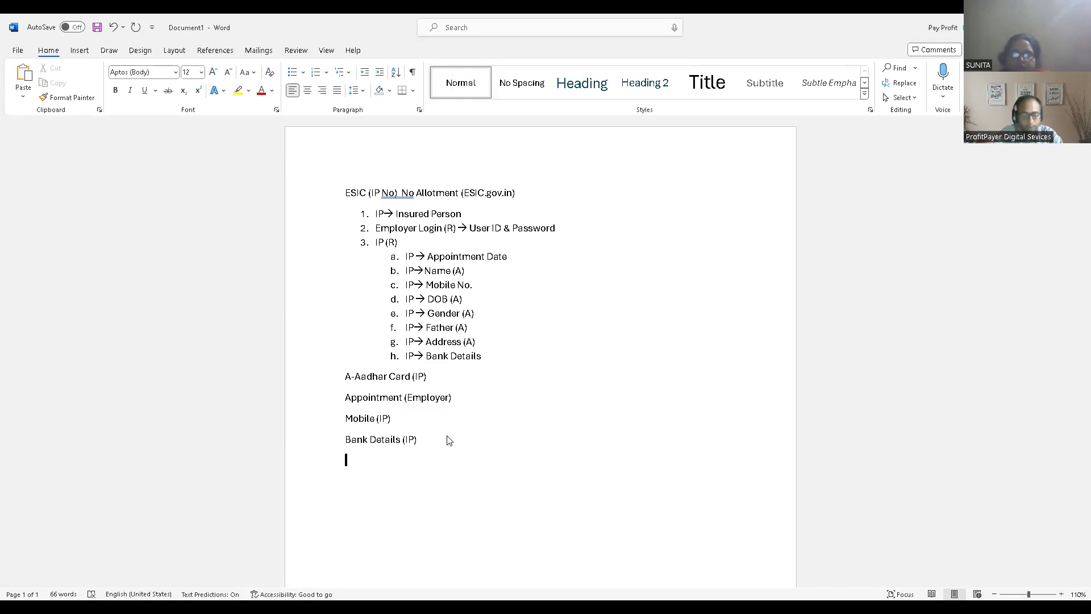
- Write the line "IP is registed in ESIC on till Date to Before 9 days" below "Bank Details (IP)"
text(IP A)
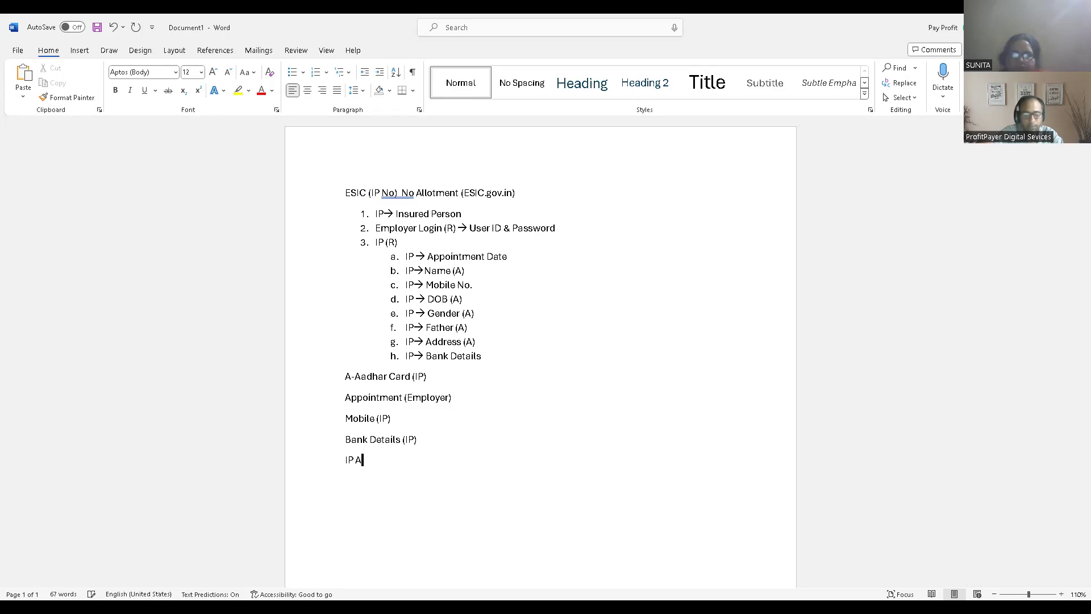
key(BackSpace)
text(is registed in ESIC befo)
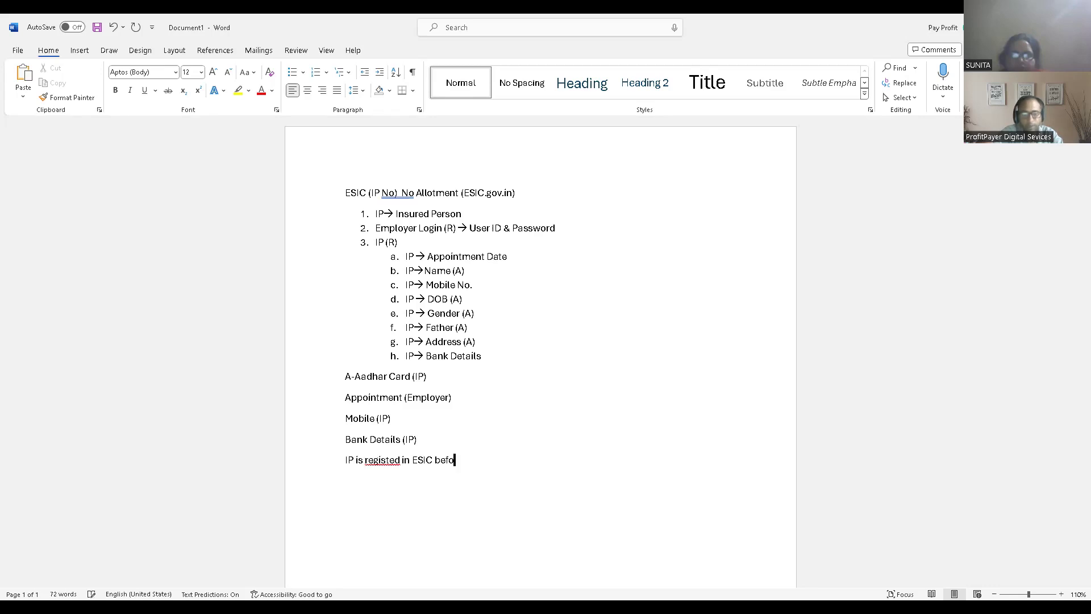
text(re 9)
key(BackSpace)
key(BackSpace)
key(BackSpace)
key(BackSpace)
key(BackSpace)
key(BackSpace)
key(BackSpace)
key(BackSpace)
key(BackSpace)
key(BackSpace)
text(c)
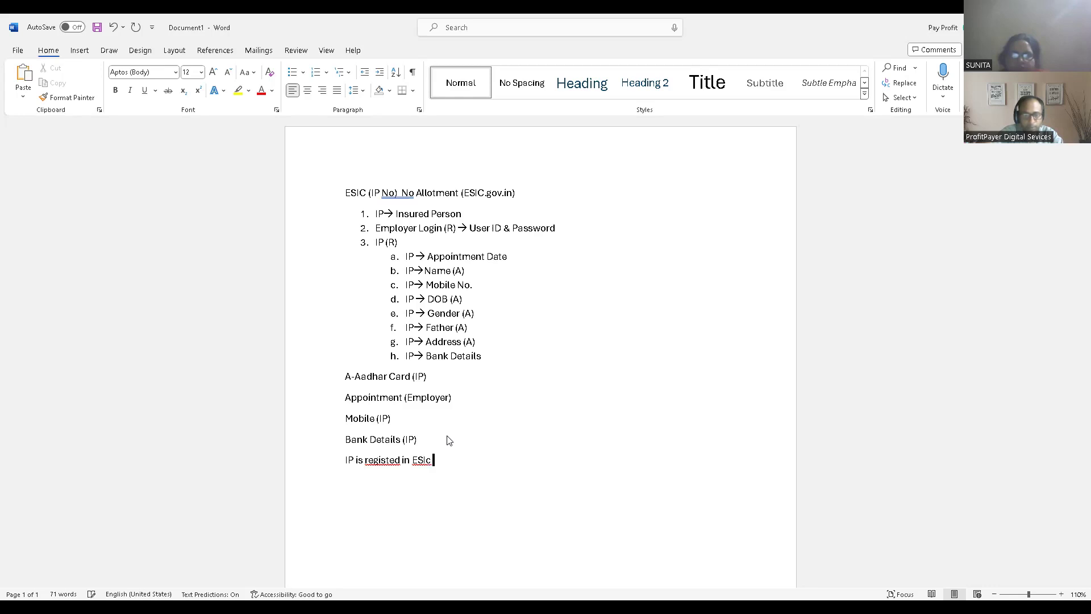
key(BackSpace)
key(BackSpace)
text(C o)
text(n till Date t)
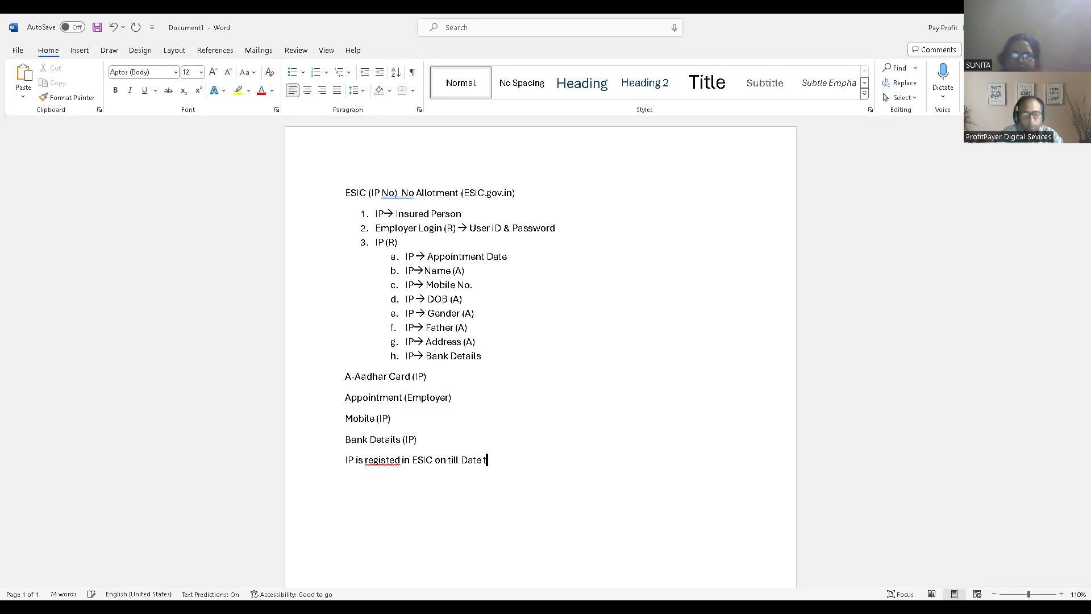
text(o Before )
text(9)
text( d)
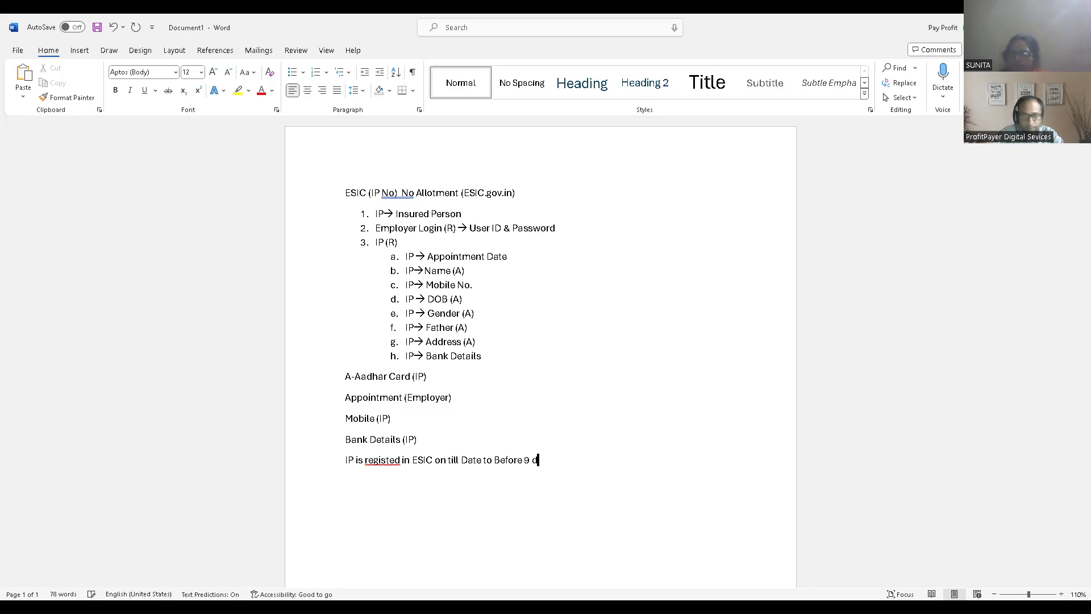
text(ays)
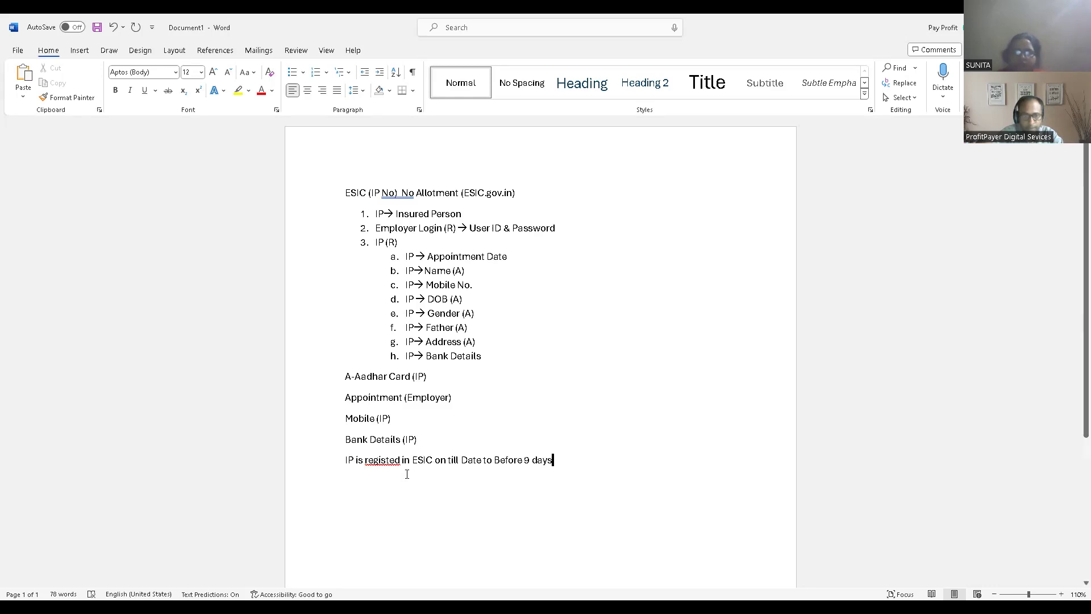
- Replace the misspelled word "registed" with the suggested correction "register" and return to the end of that line
right_click(377, 463)
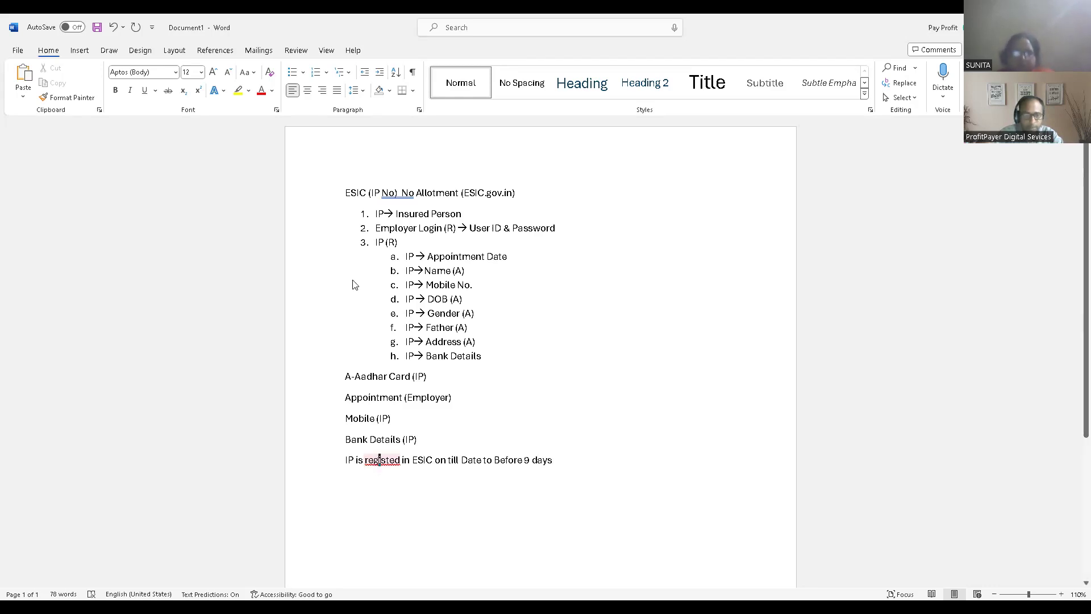
click(438, 298)
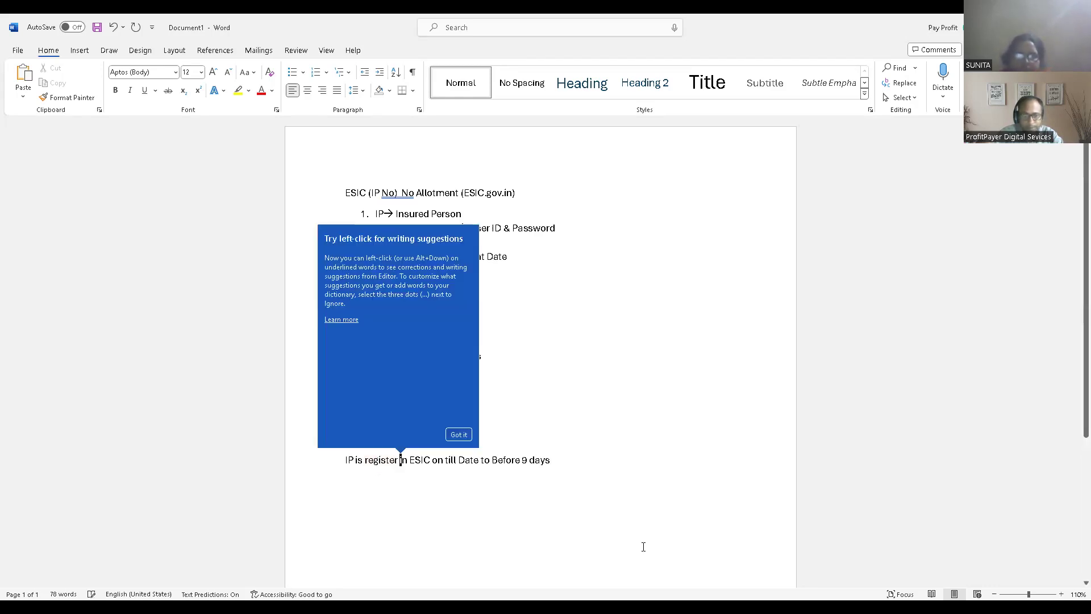
click(574, 461)
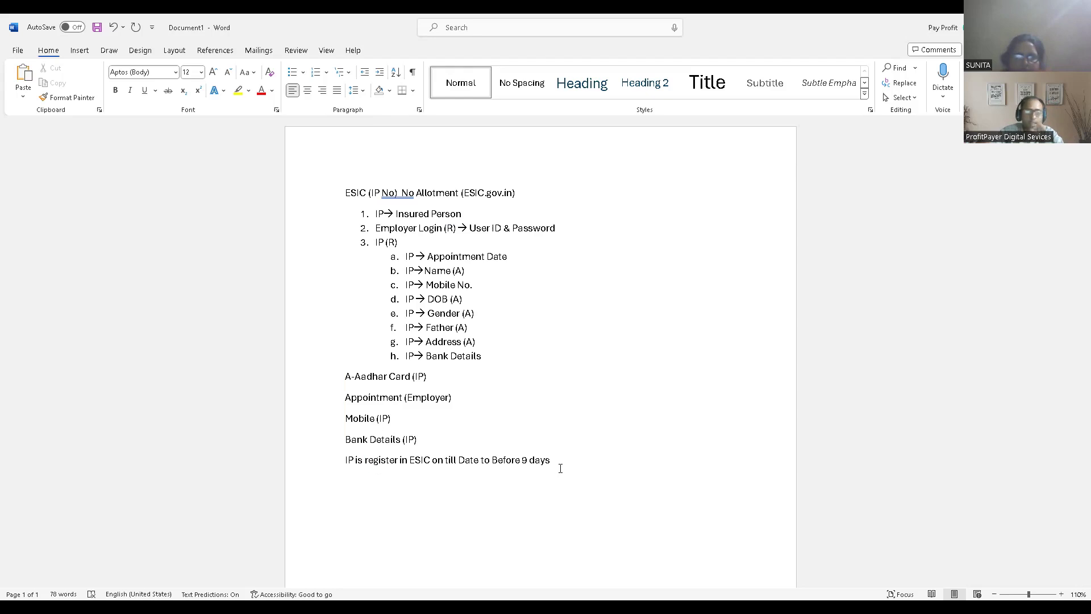
- Add an example line below the registration note reading "Ex. Today 1 Jan-24 → 22 dec-23"
key(Return)
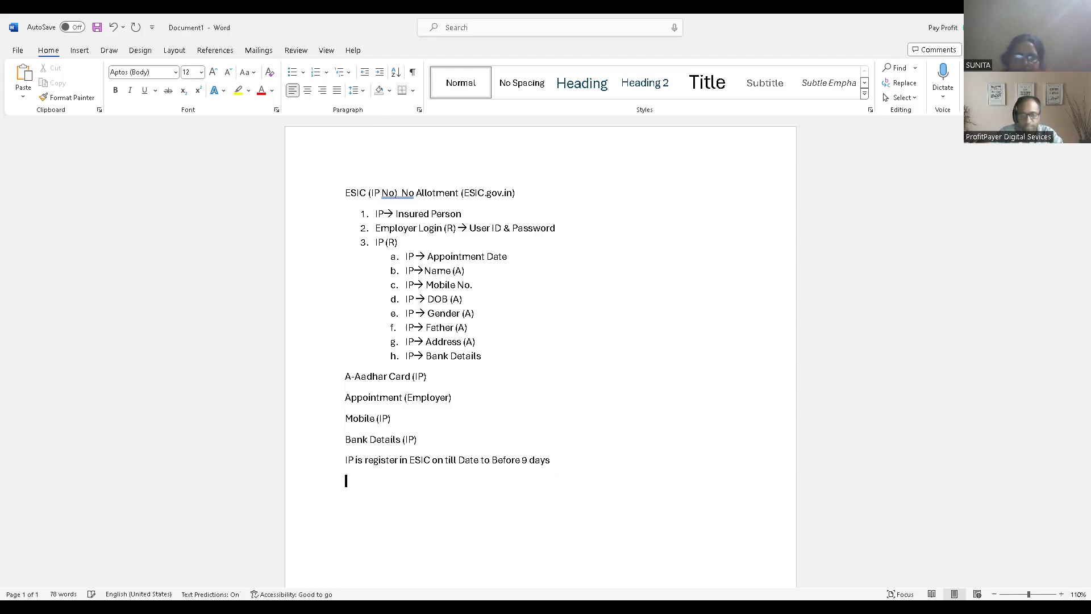
text(ex.)
key(Return)
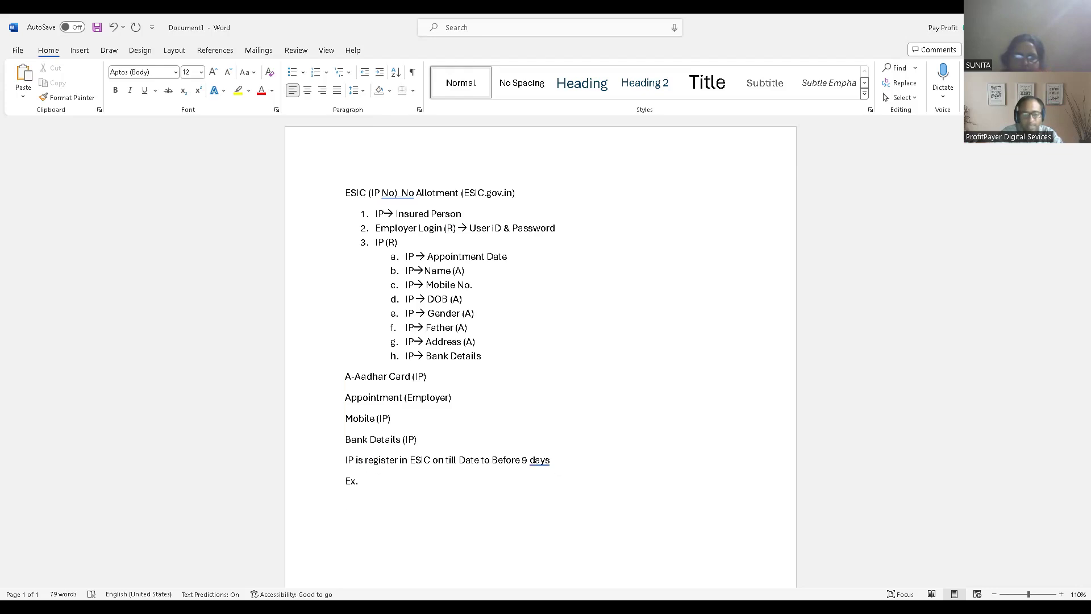
text(today 1)
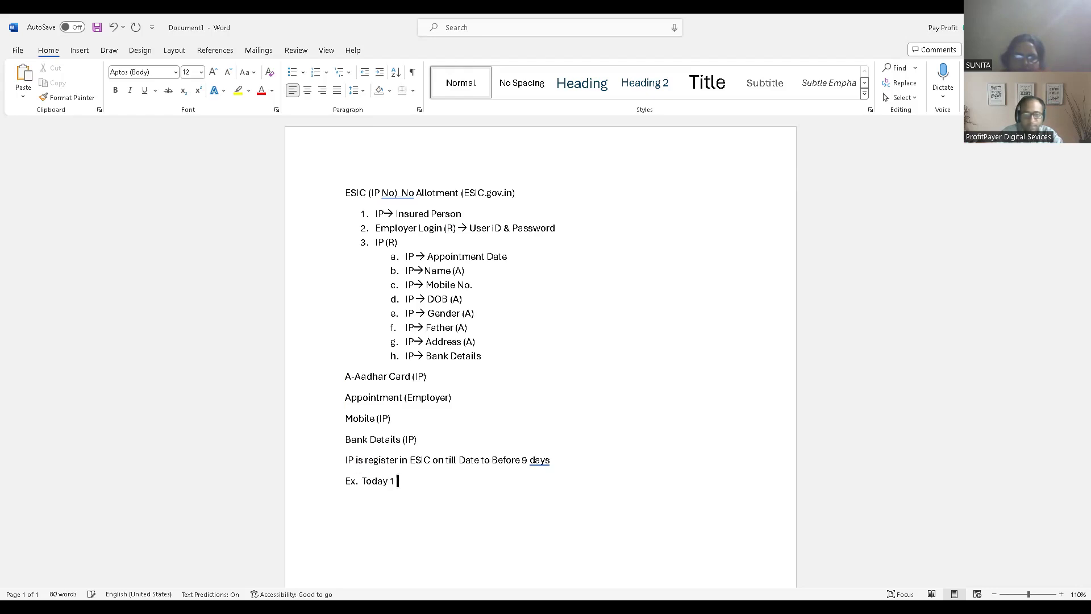
text(Jan-24)
key(Return)
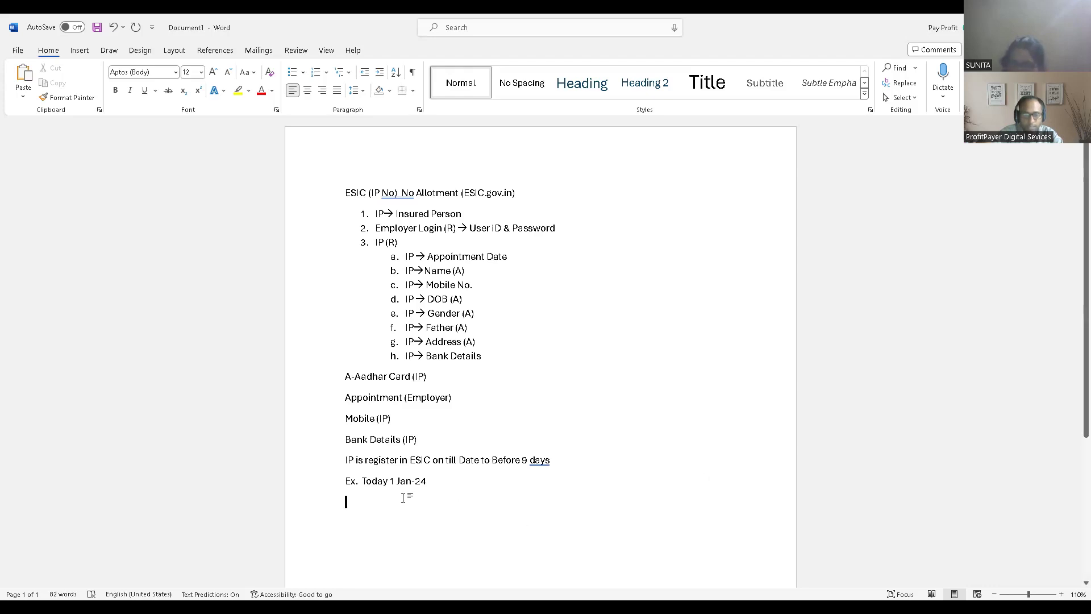
text(→)
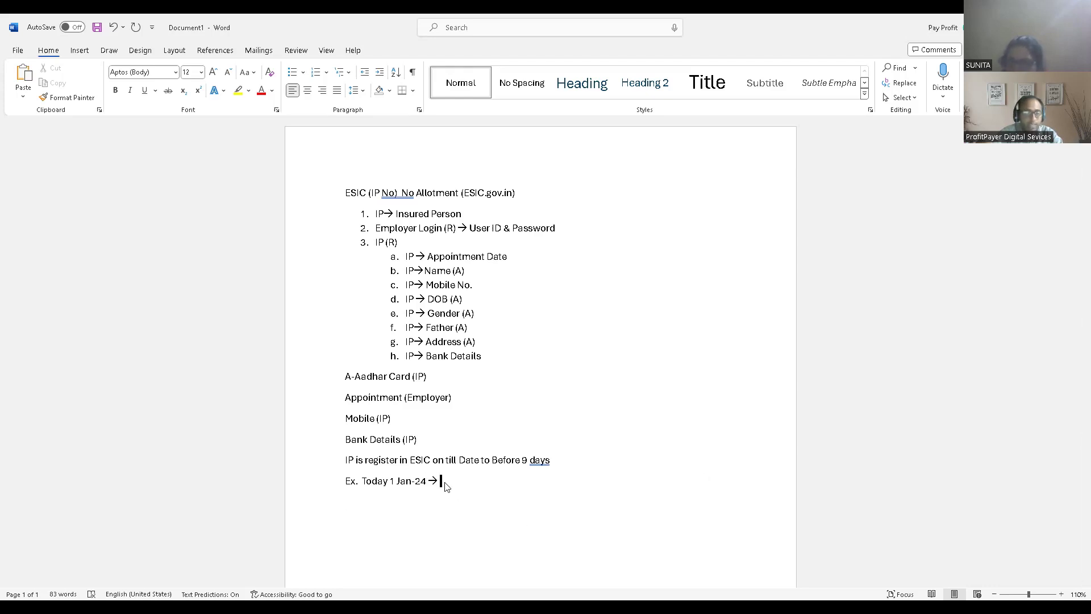
text( 22)
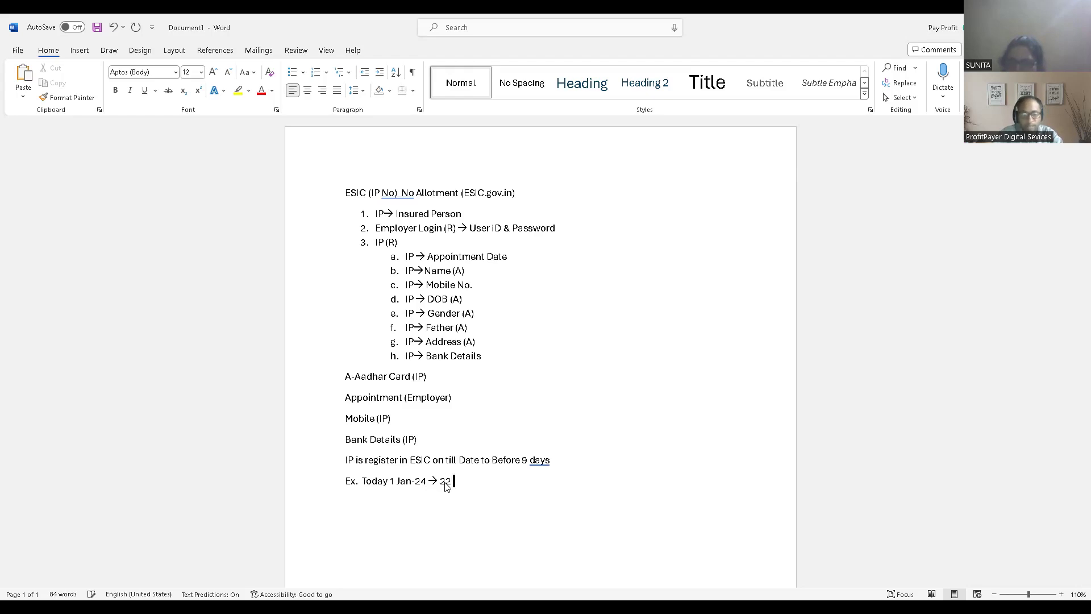
text( dec-23)
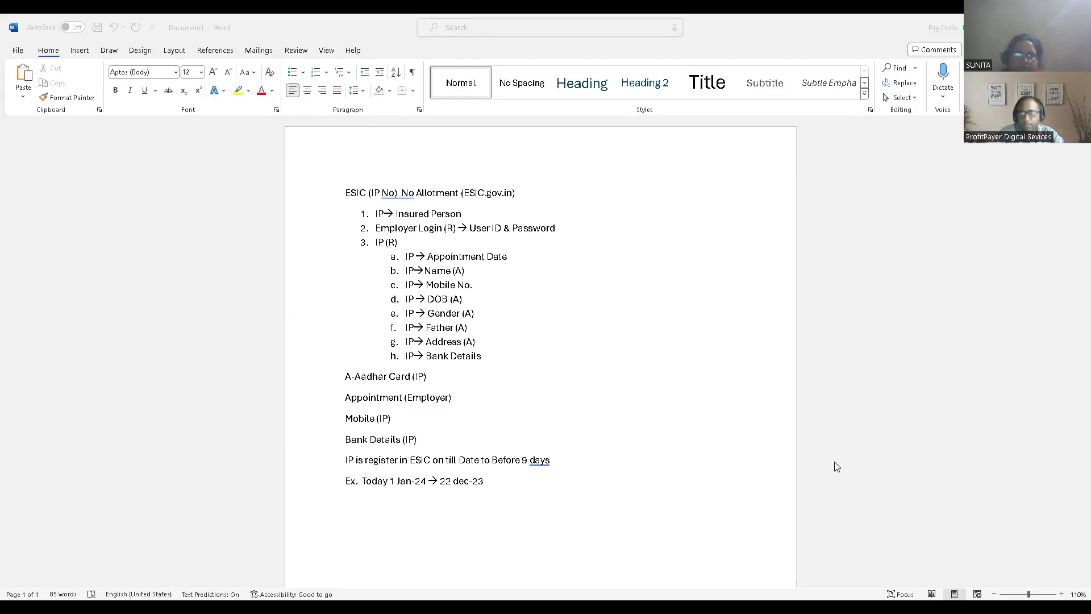
- Switch to the ESIC website in Chrome and open the Employer Login portal, accepting the redirect
key(alt+Tab)
drag(1086, 255, 1086, 193)
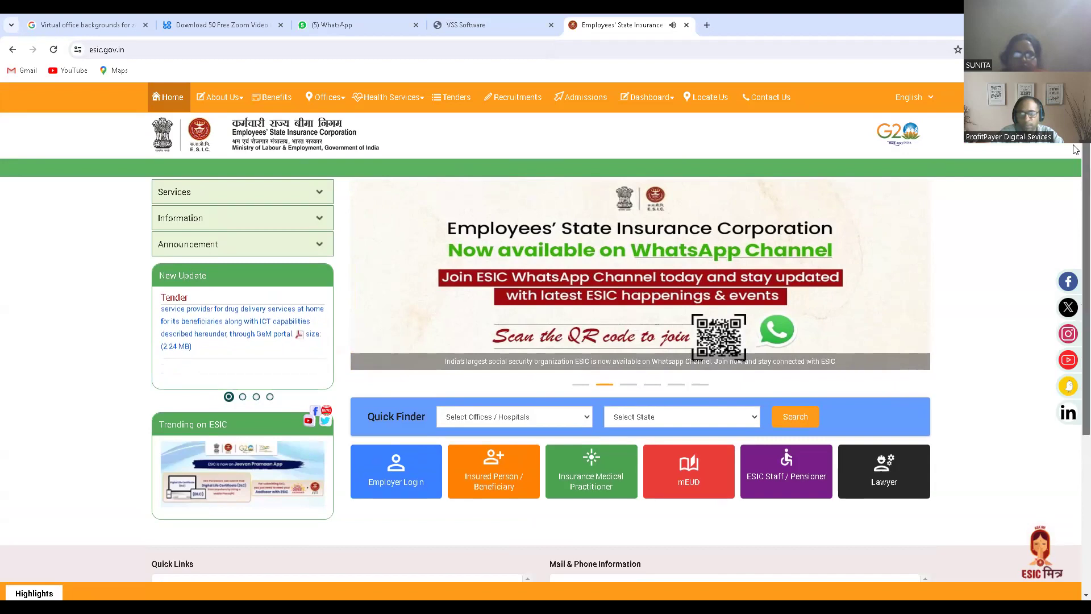
scroll(1075, 182, down, 1)
scroll(1075, 170, up, 1)
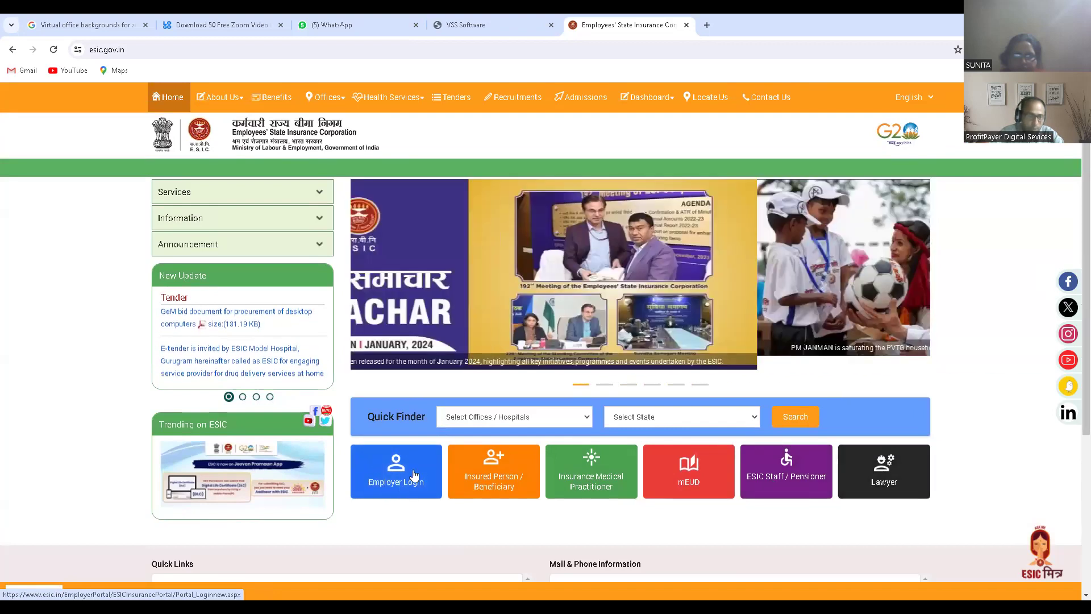
click(386, 487)
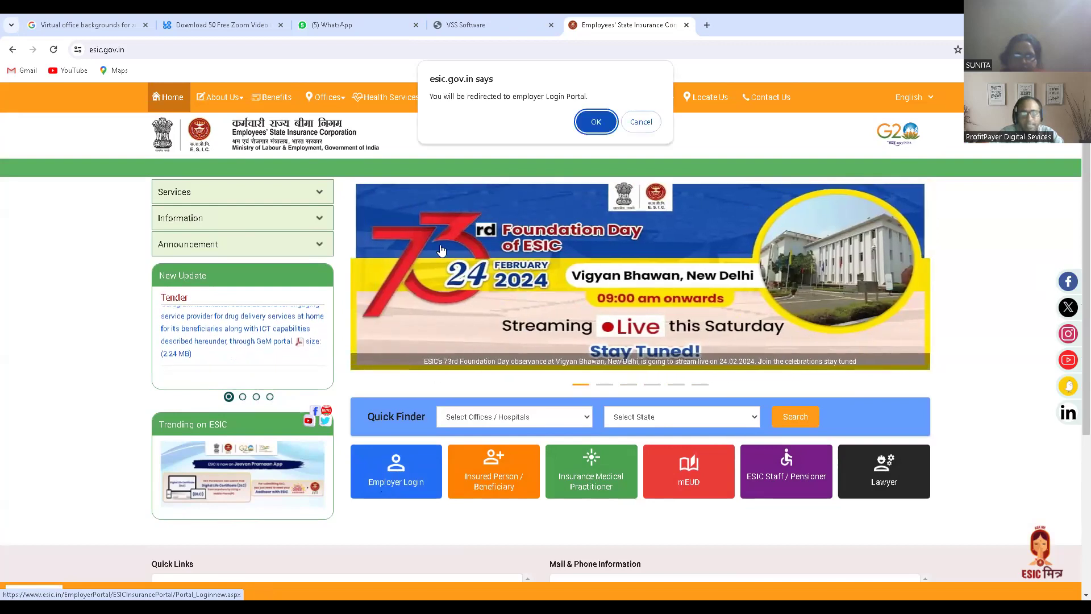
click(594, 121)
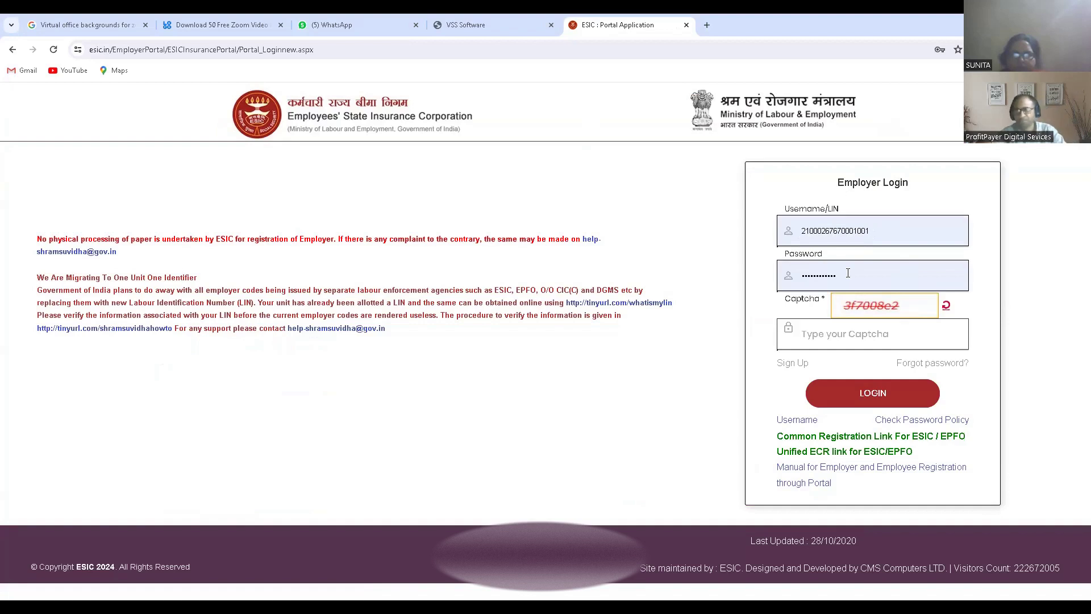
- Enter the displayed captcha code in the Employer Login form and log in with the prefilled credentials
click(856, 336)
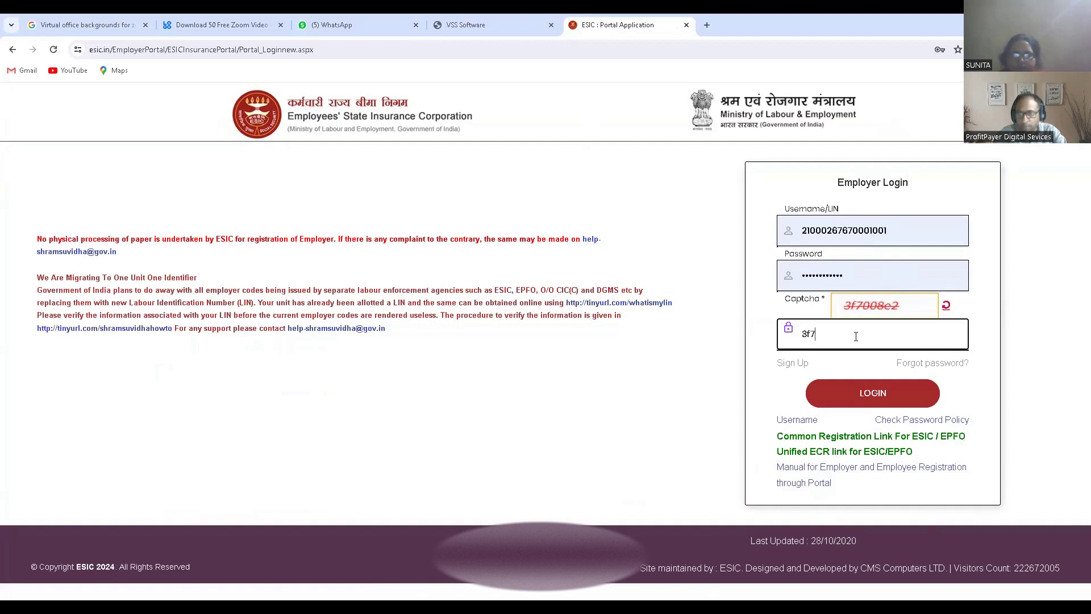
text(3f7008e2)
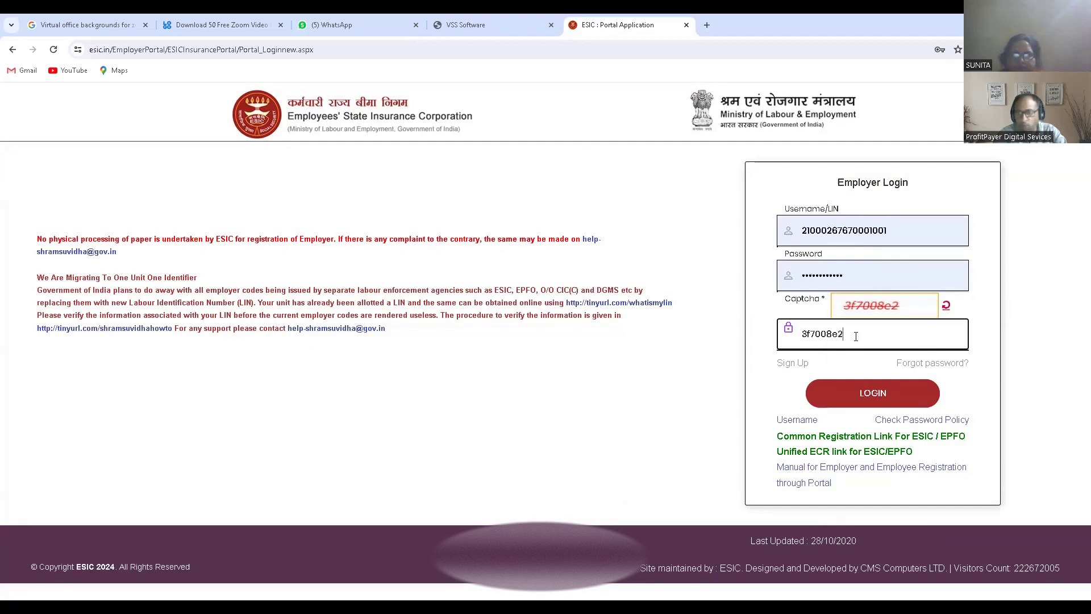
click(873, 396)
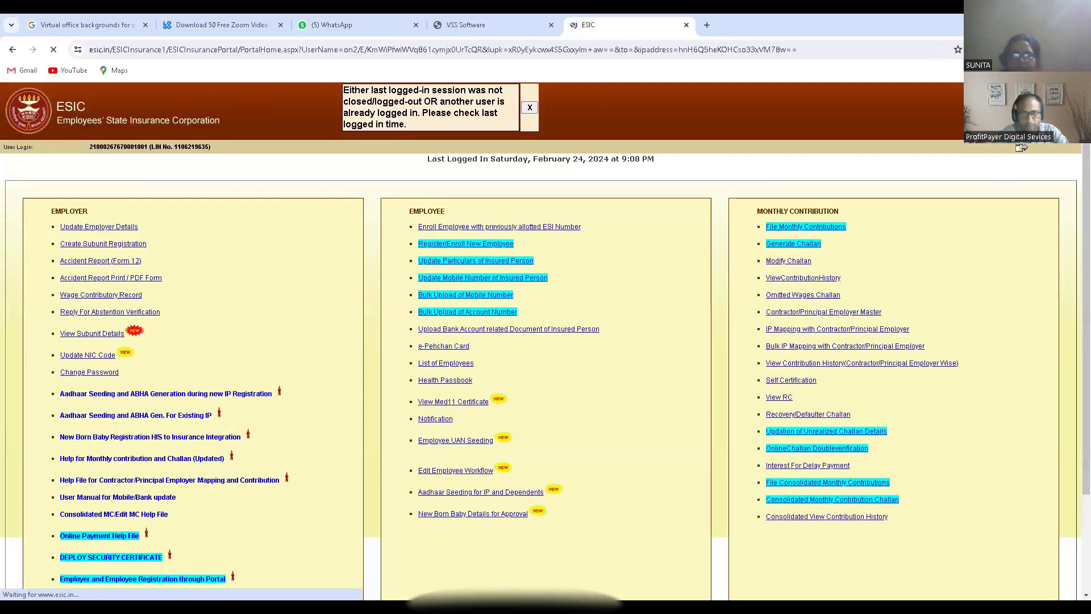
- Dismiss the session warning, close or agree to the employer notices, and open Register/Enroll New Employee
click(533, 107)
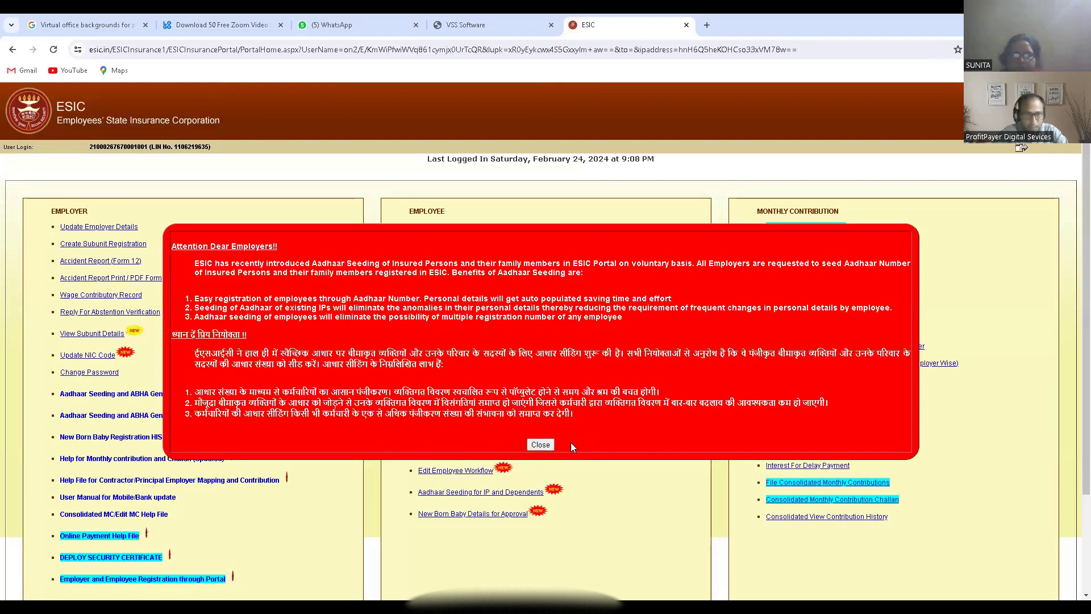
click(536, 445)
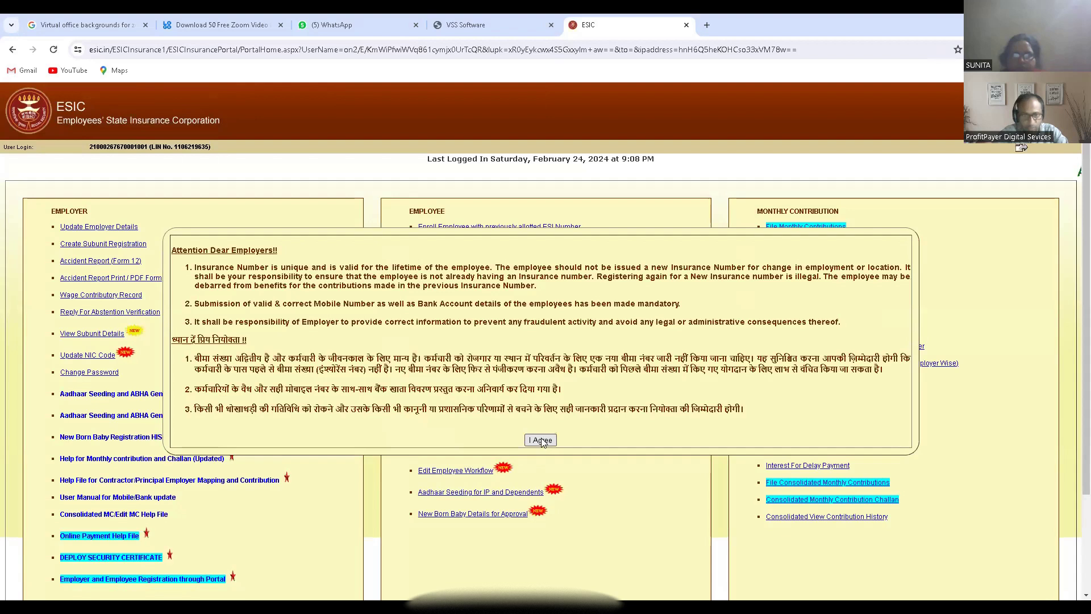
click(540, 441)
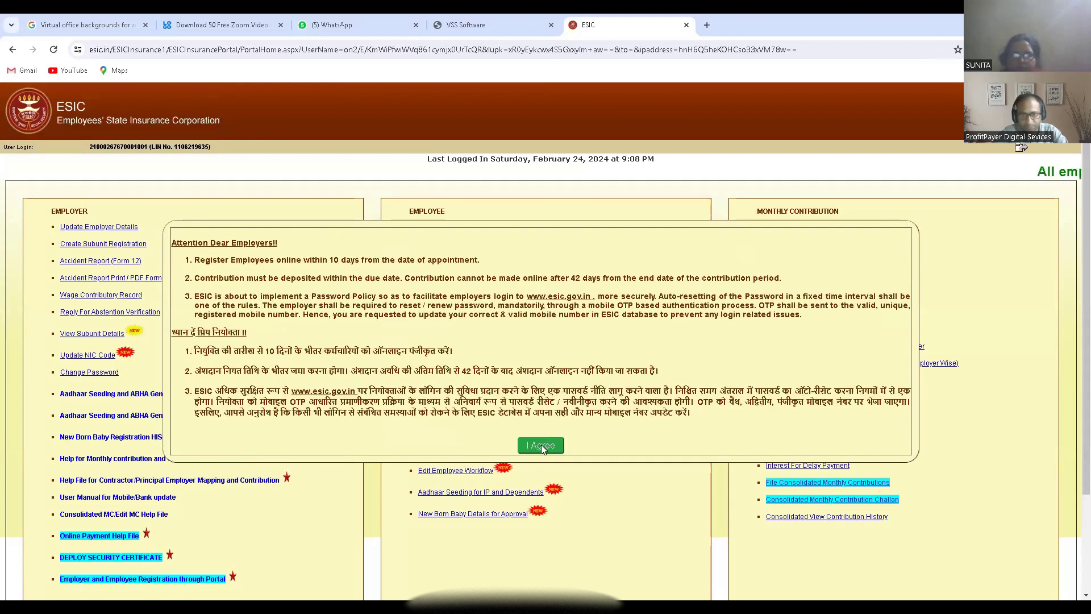
click(540, 445)
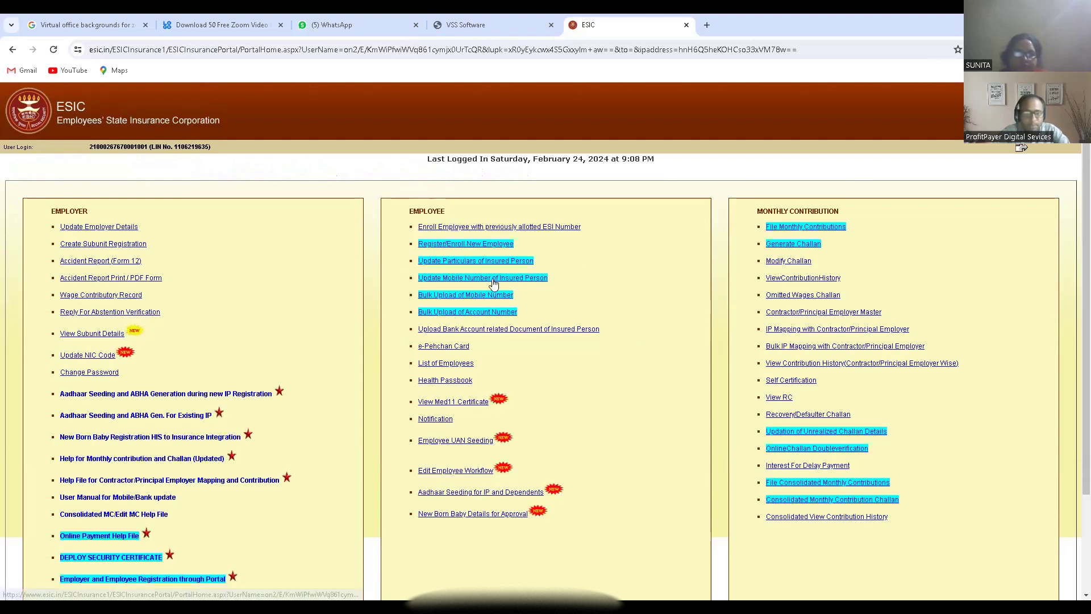
click(442, 248)
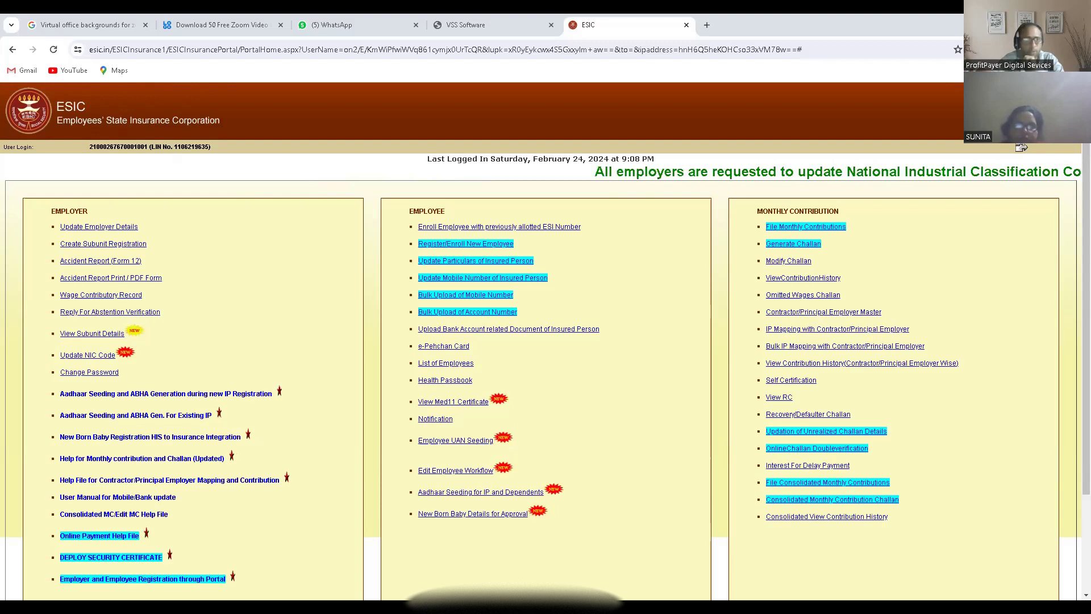
- Load vssinfotech.co.in in the browser tab that holds the virtual office backgrounds search
click(93, 23)
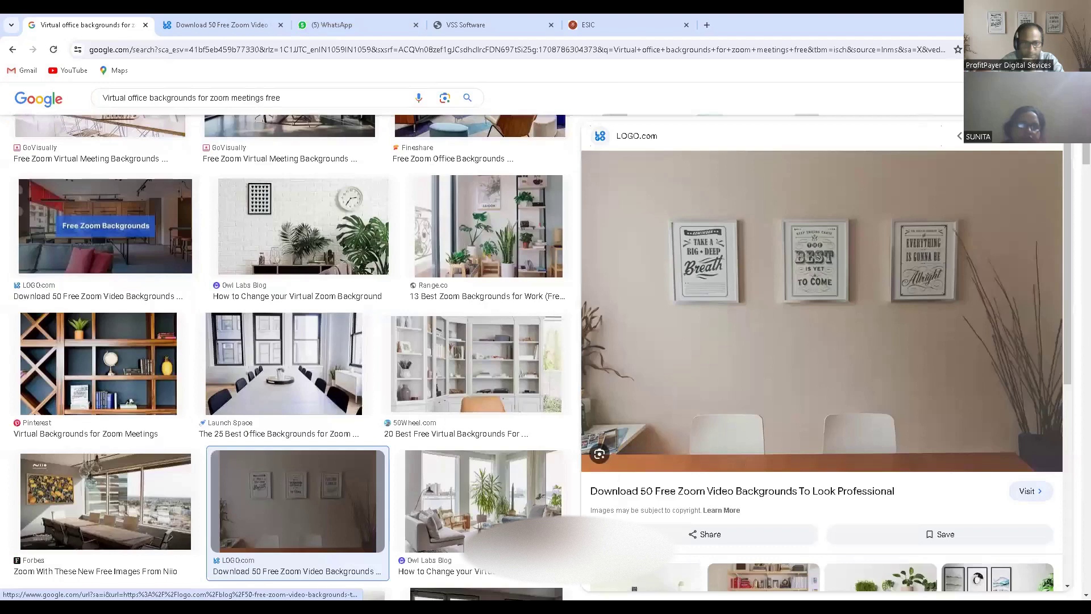
click(268, 49)
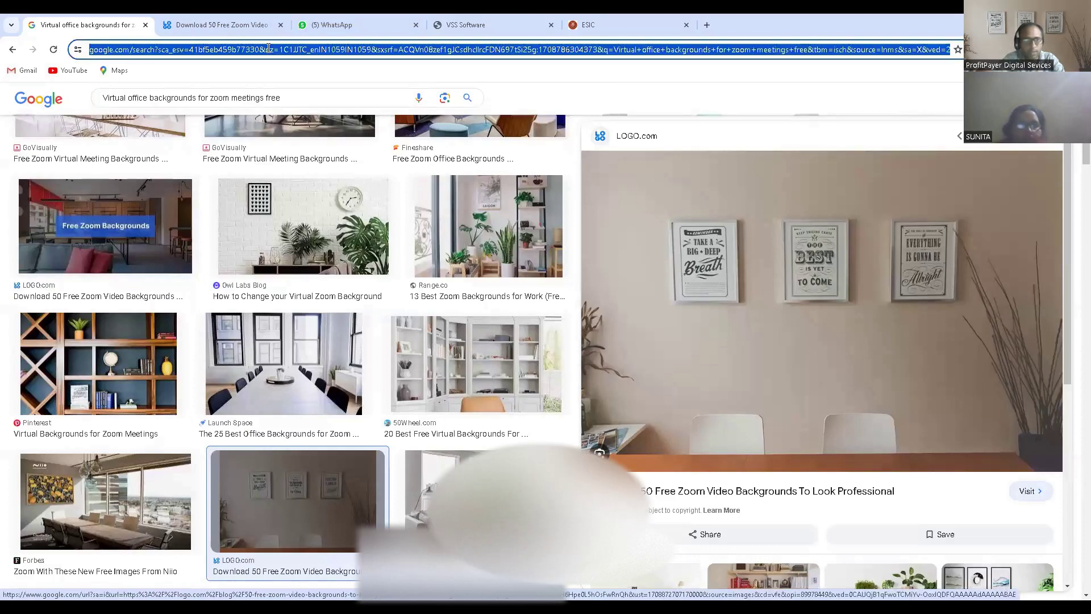
text(vssinfotech.co.in)
key(Return)
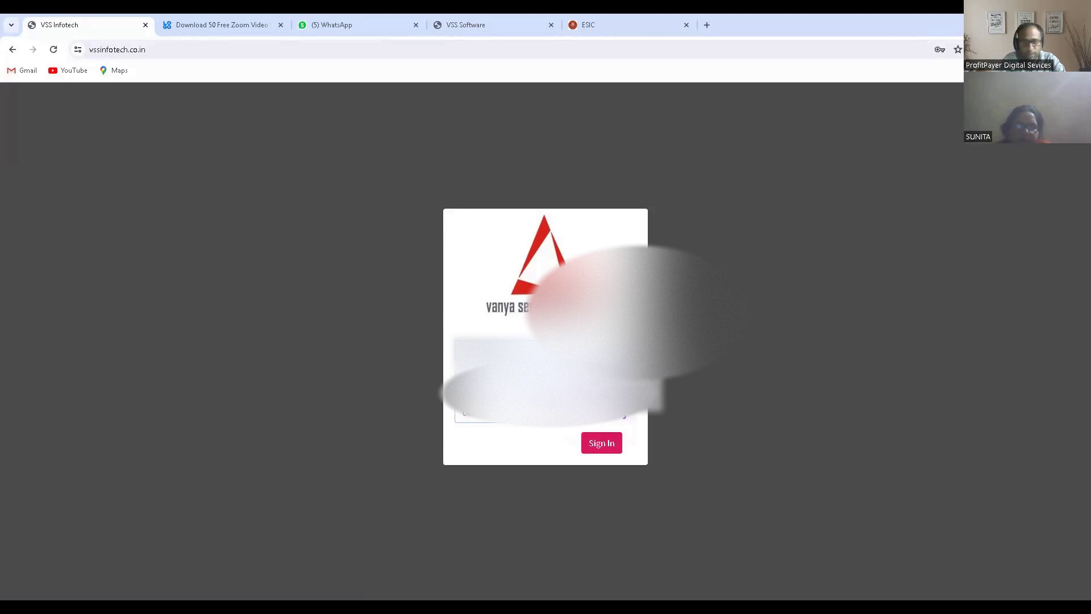
- Sign in to the VSS Infotech site, dismissing the captcha alert and submitting the login again with the captcha re-entered
click(602, 444)
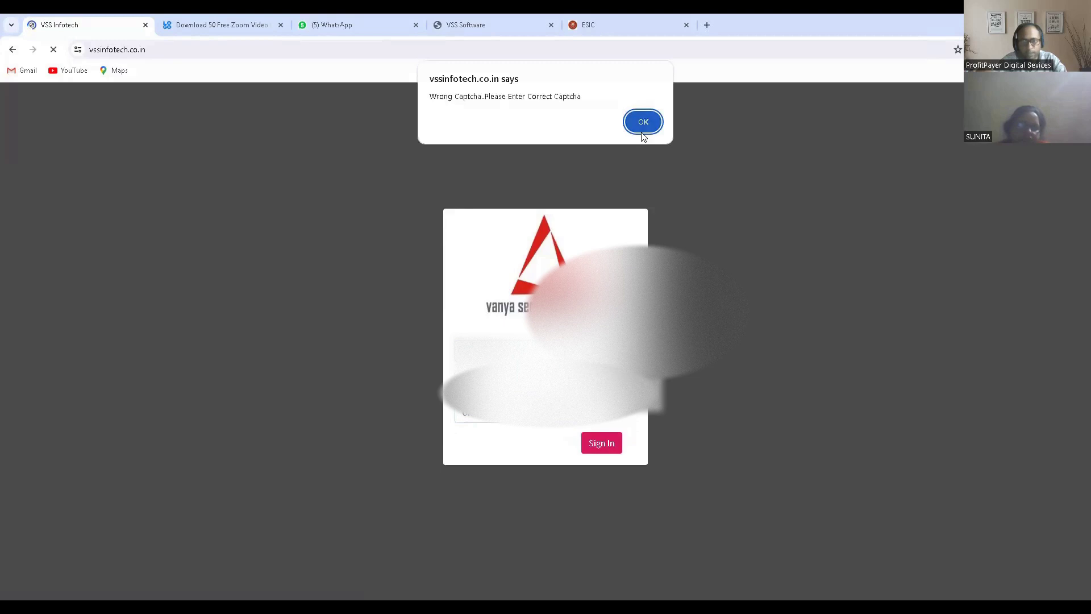
click(643, 128)
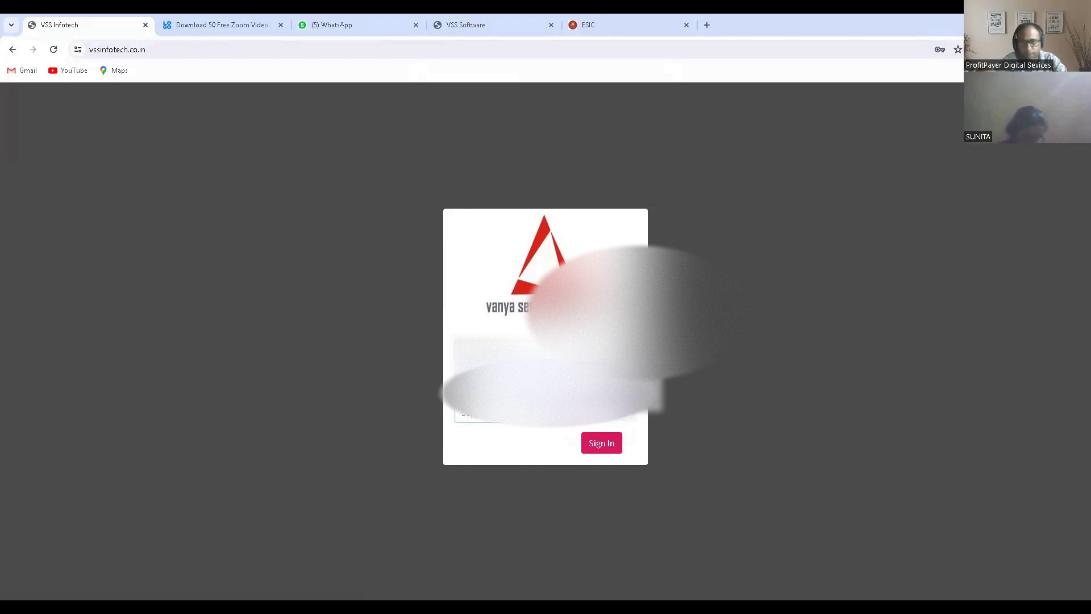
click(599, 444)
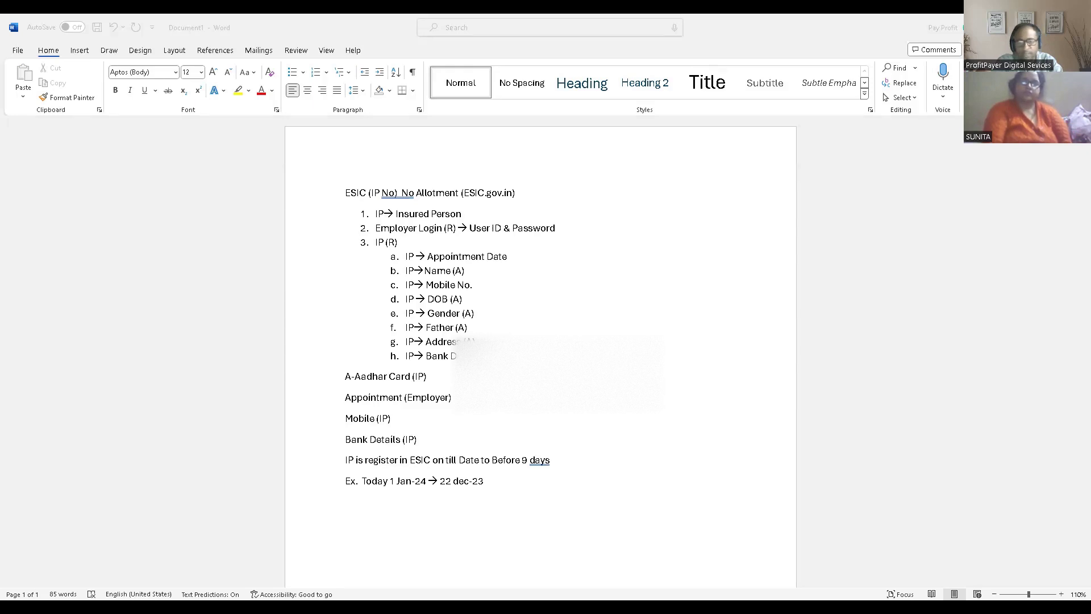
- Switch to the GuardMaster_Working workbook in Excel
key(alt+Tab)
click(489, 314)
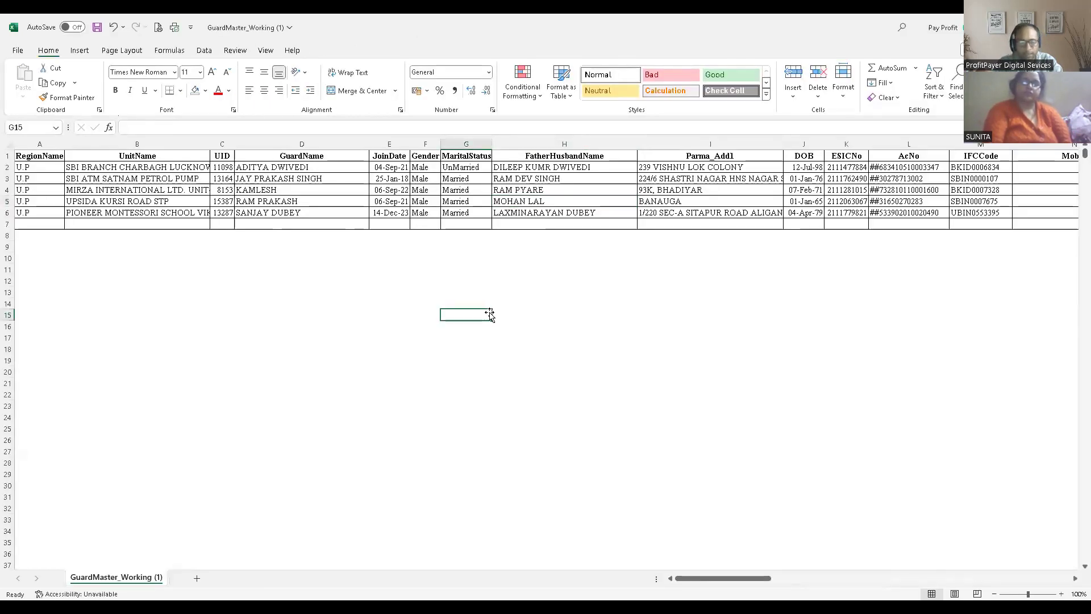
- Delete the UnitName column and fit the GuardName column's width to its contents
click(146, 143)
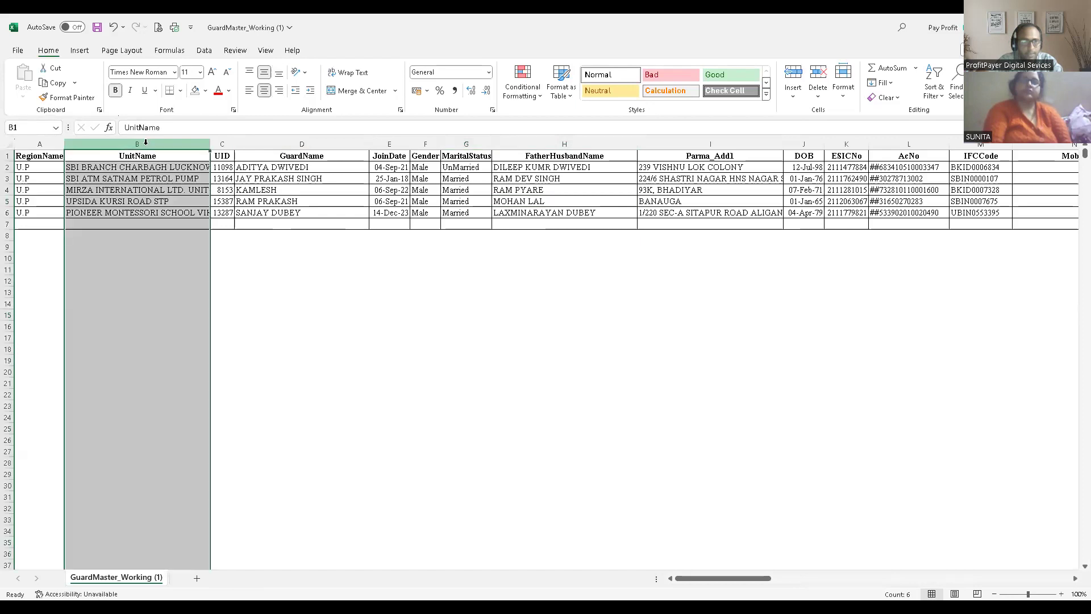
key(ctrl+minus)
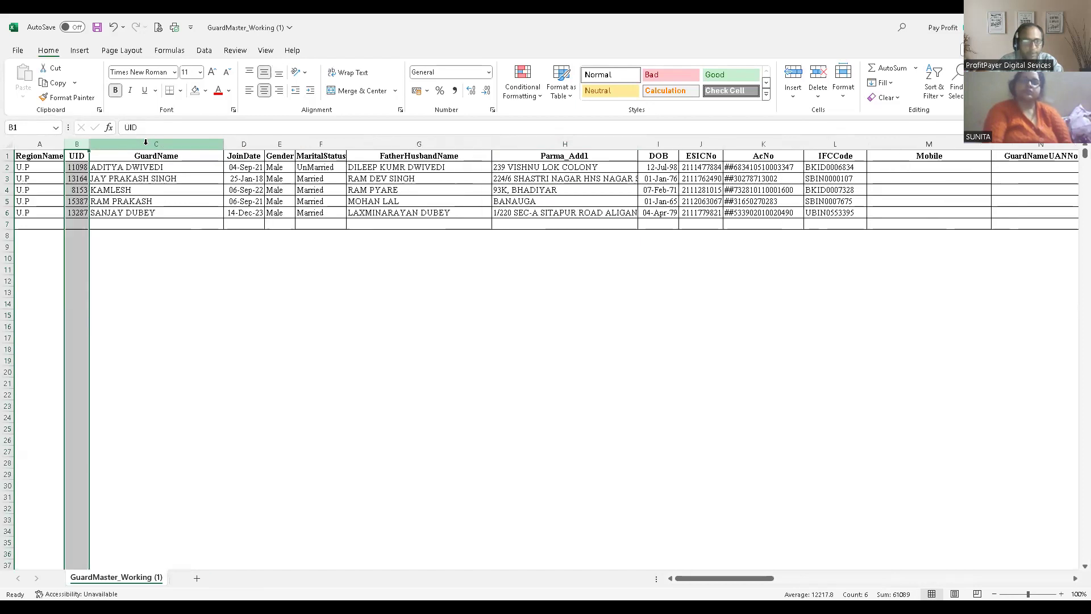
double_click(221, 148)
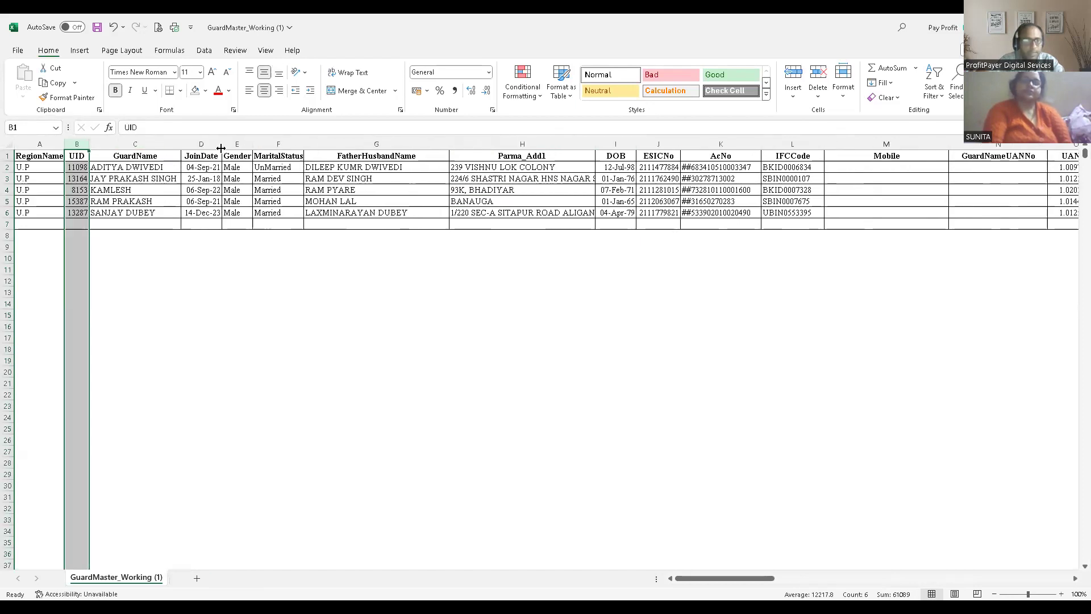
- Look over the guard names, join dates and father/husband names in the short guard list
click(115, 169)
shift+click(157, 210)
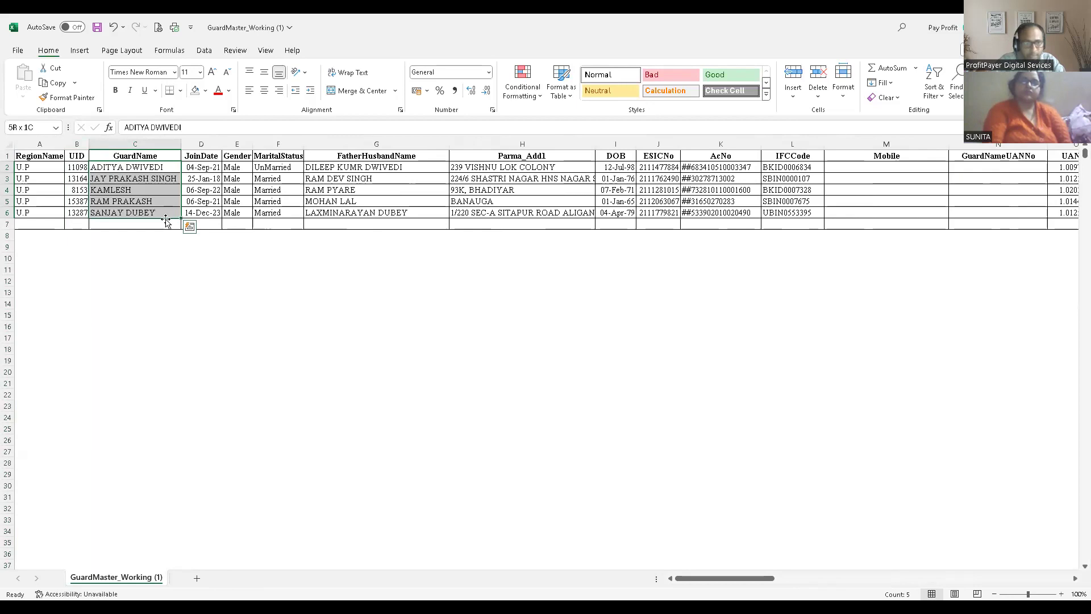
click(219, 214)
click(221, 201)
click(143, 172)
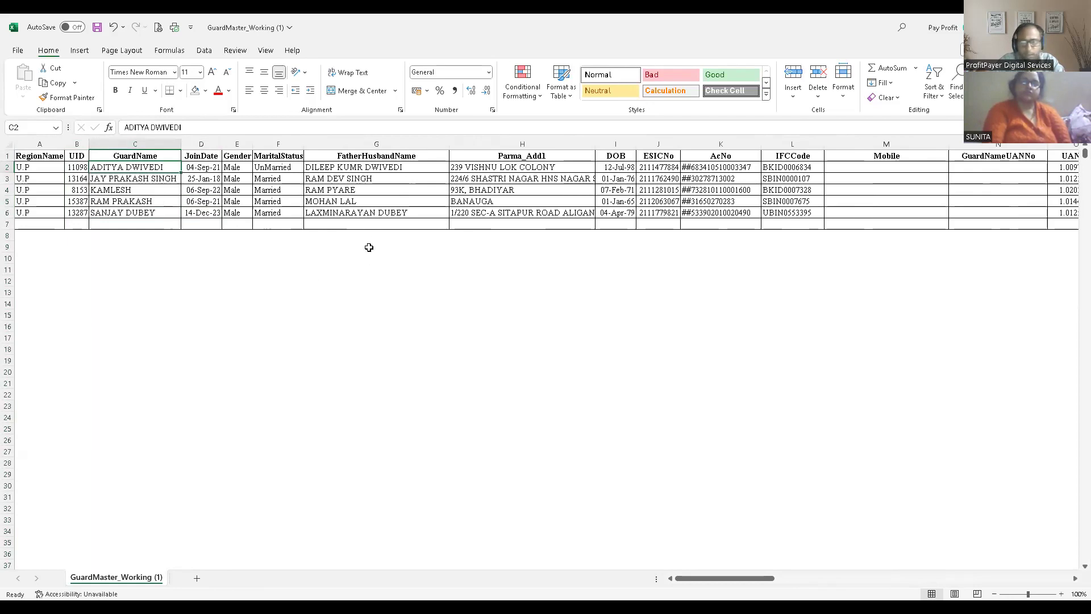
drag(369, 225, 397, 192)
click(373, 276)
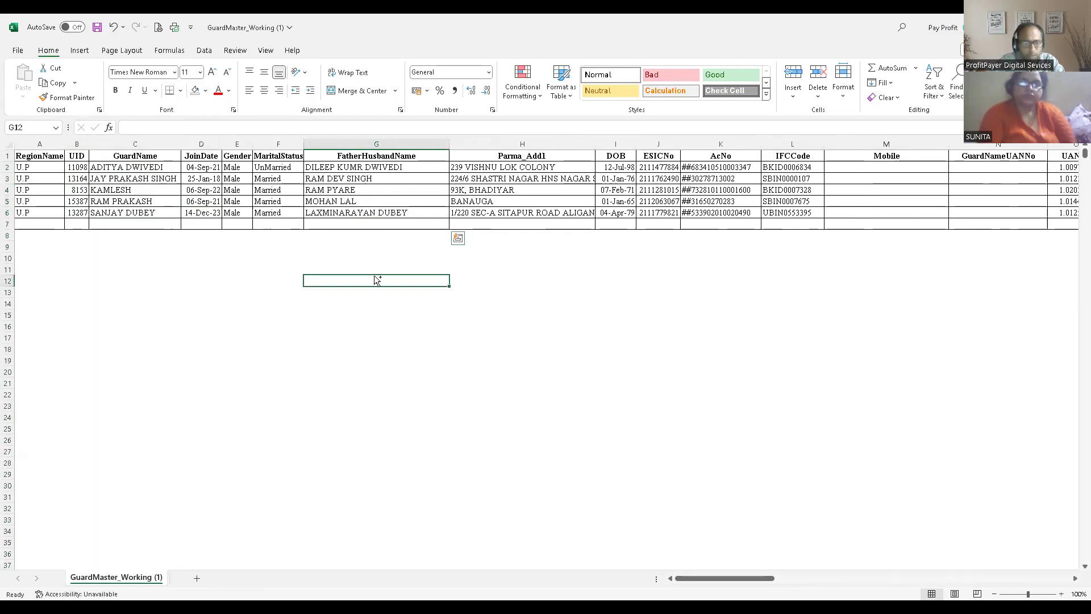
- Undo the column deletion and the earlier edits until the full guard list is restored
key(ctrl+z)
key(ctrl+z)
key(ctrl+z)
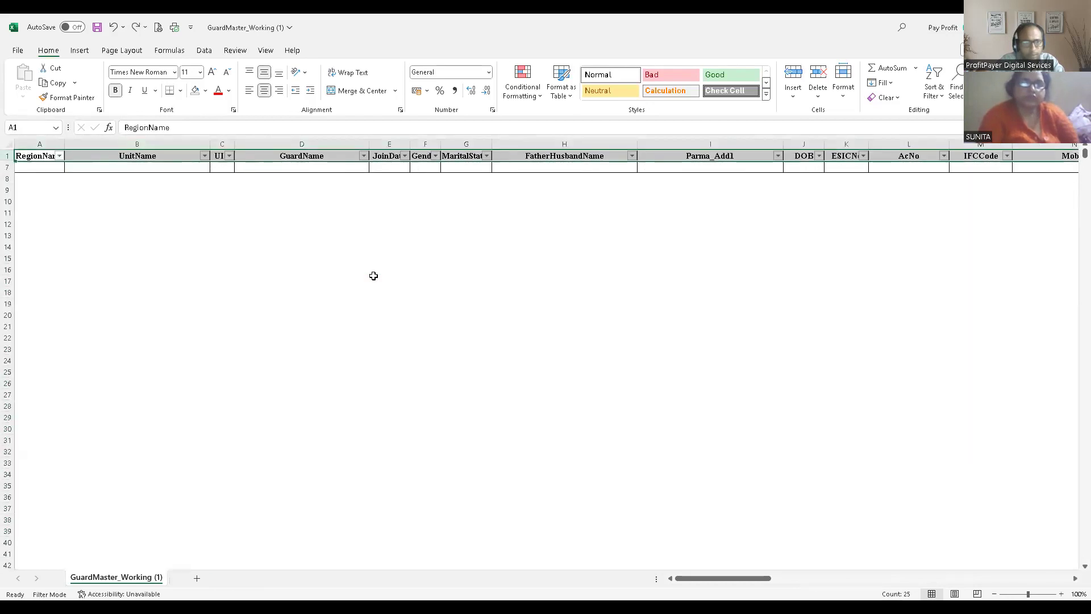
click(374, 271)
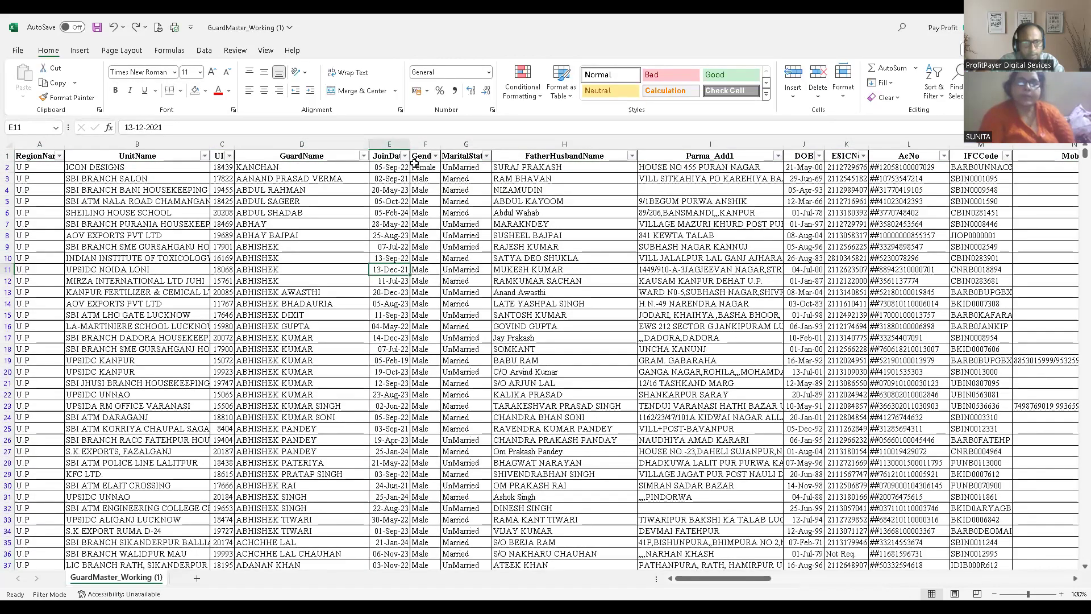
- Filter the JoinDate column to February 2024 only, leaving the GuardName entries unedited
click(406, 156)
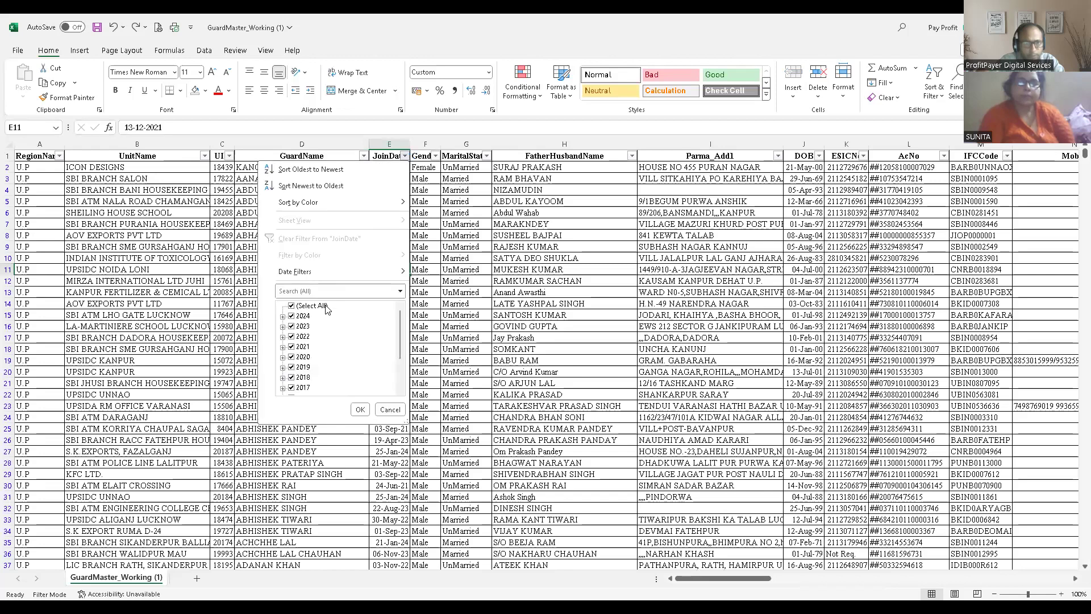
click(291, 305)
click(282, 316)
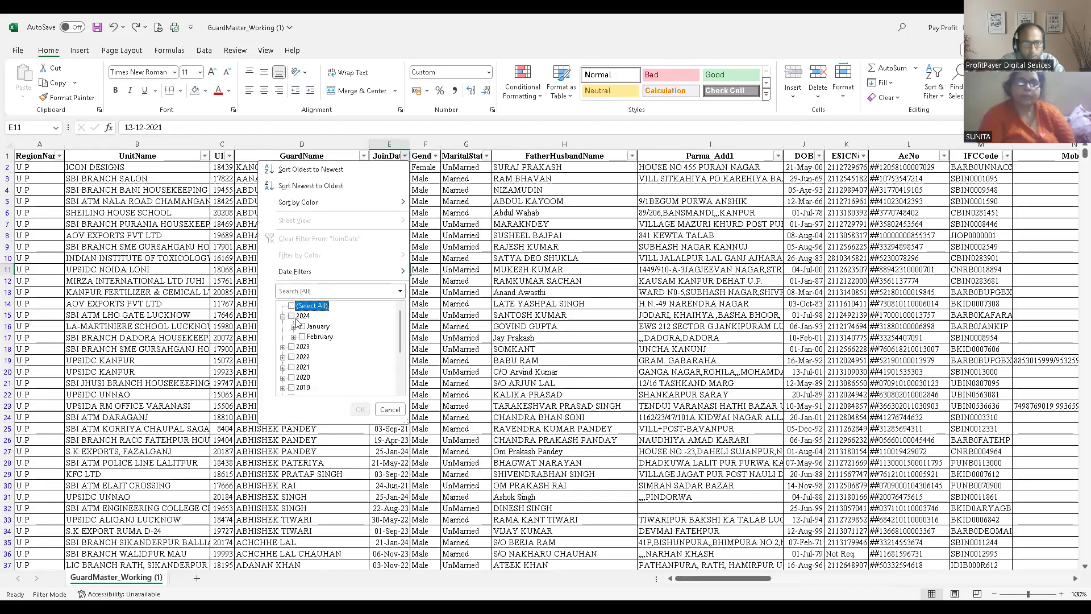
click(319, 337)
click(319, 338)
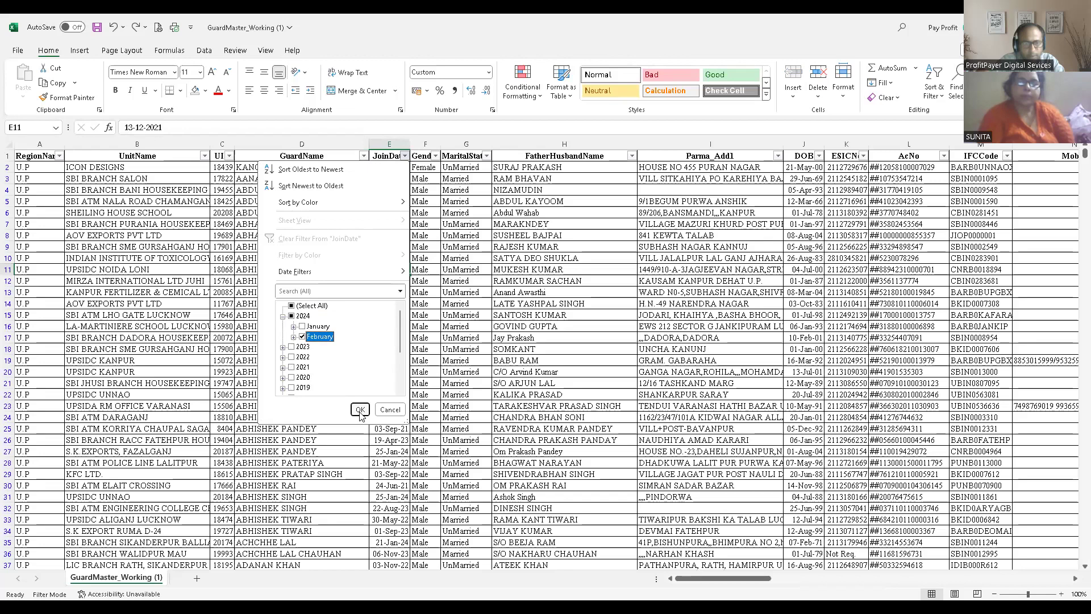
click(359, 409)
double_click(310, 281)
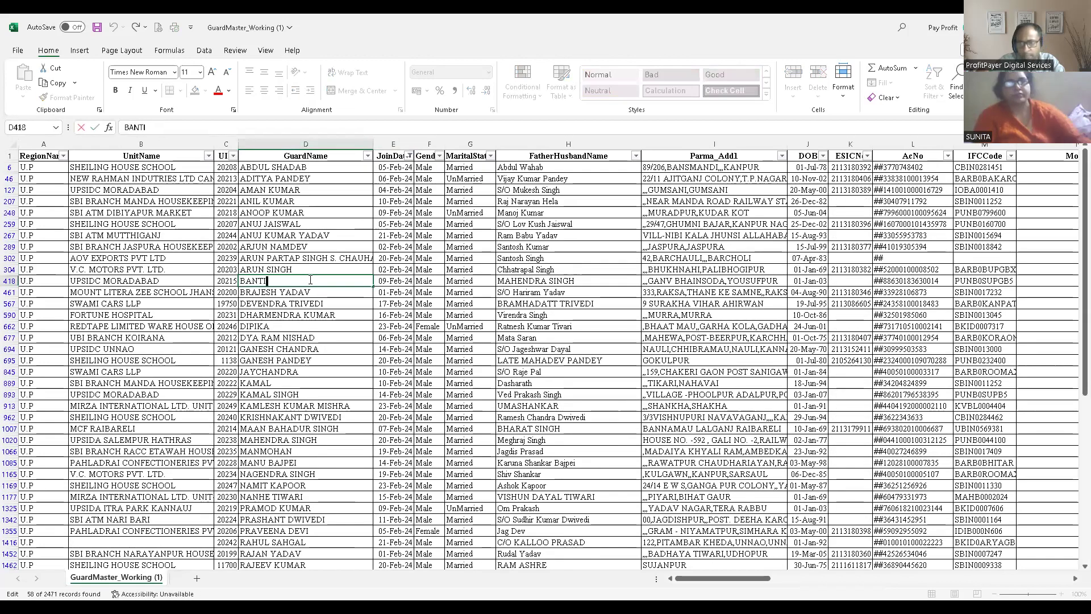
key(Escape)
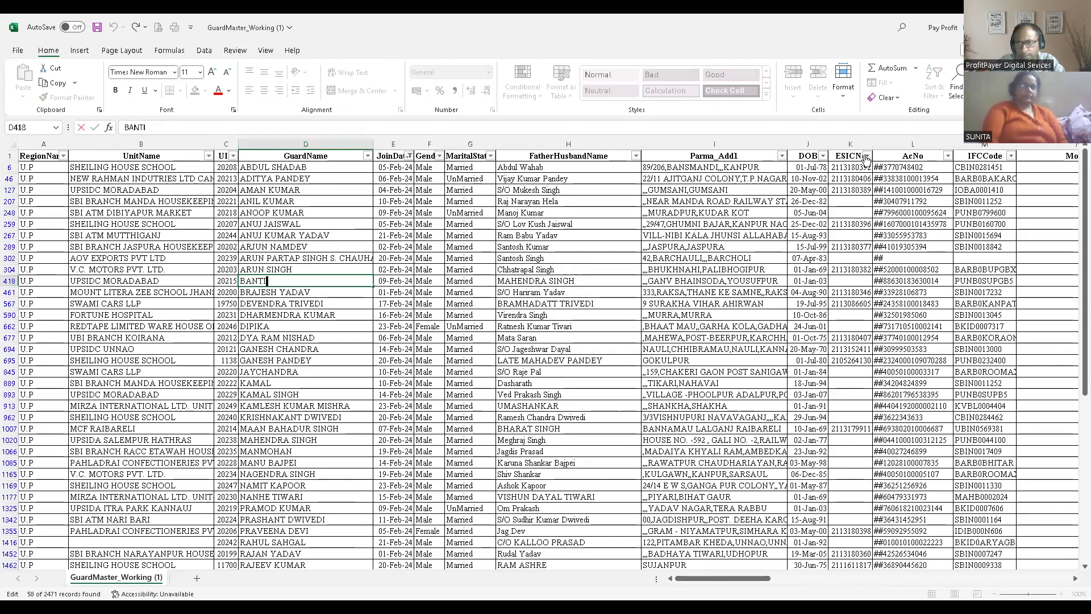
- Filter the ESICNo column to exclude blanks so only guards with an ESIC number are listed
click(866, 155)
scroll(796, 352, down, 10)
click(762, 386)
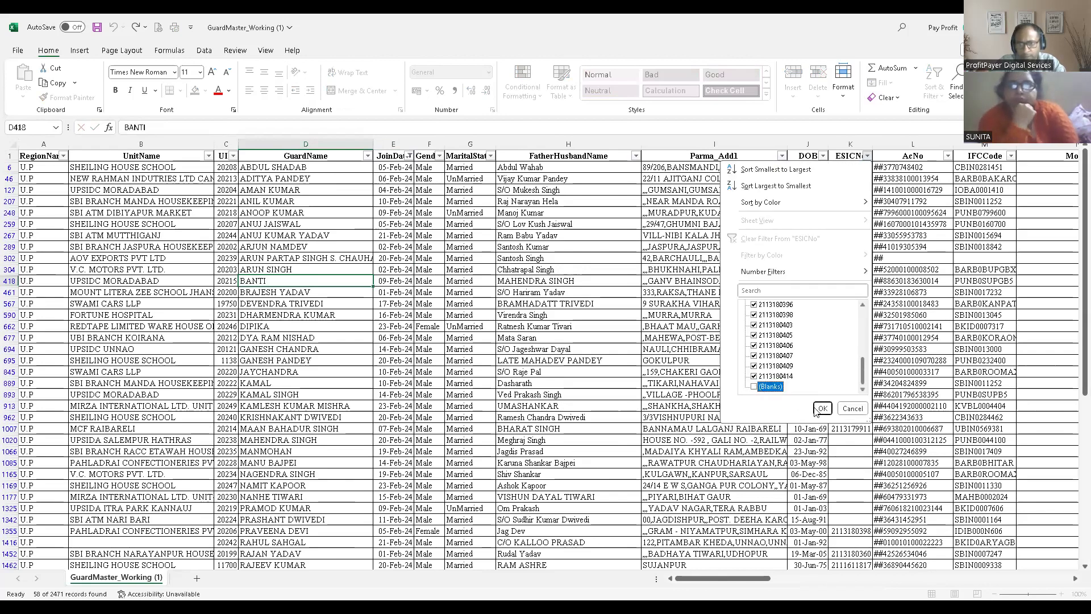
click(822, 408)
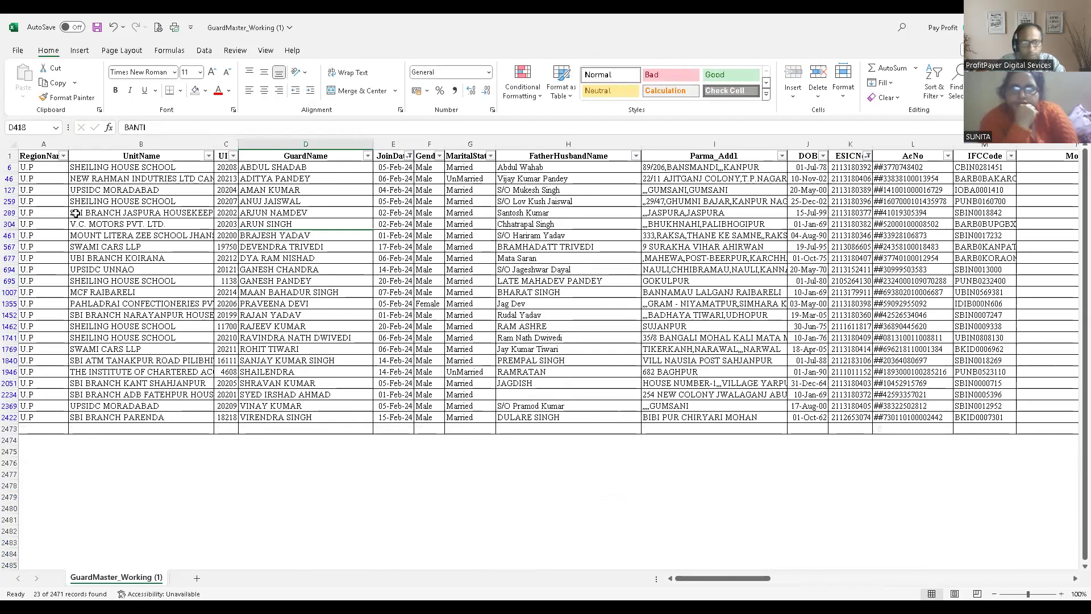
- Delete all filtered rows of guards with an ESIC number and clear the ESICNo filter
drag(8, 167, 9, 178)
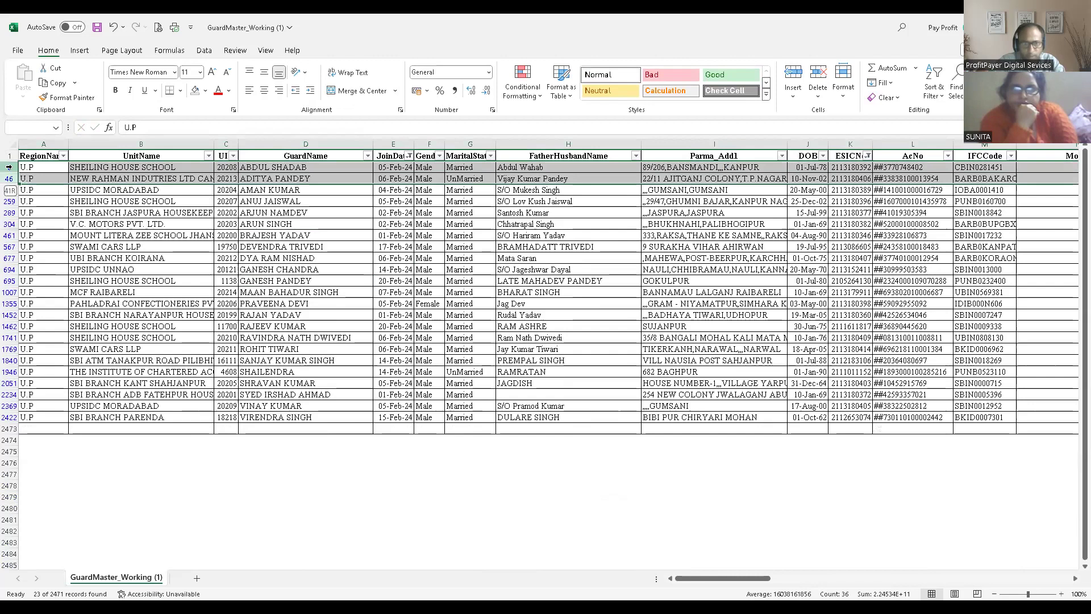
key(ctrl+shift+Down)
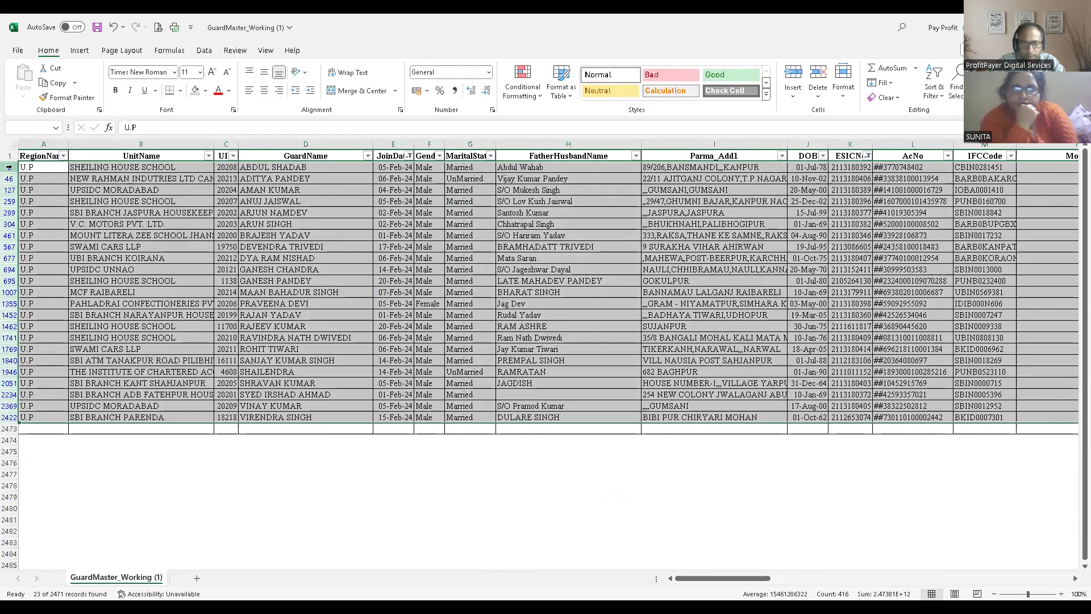
key(ctrl+minus)
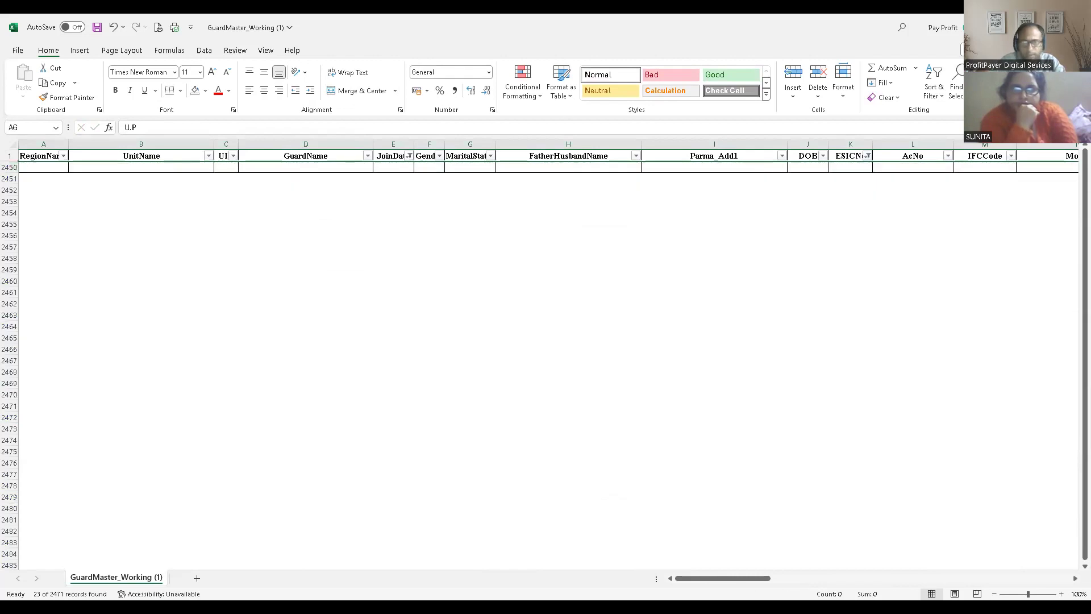
click(767, 316)
key(Return)
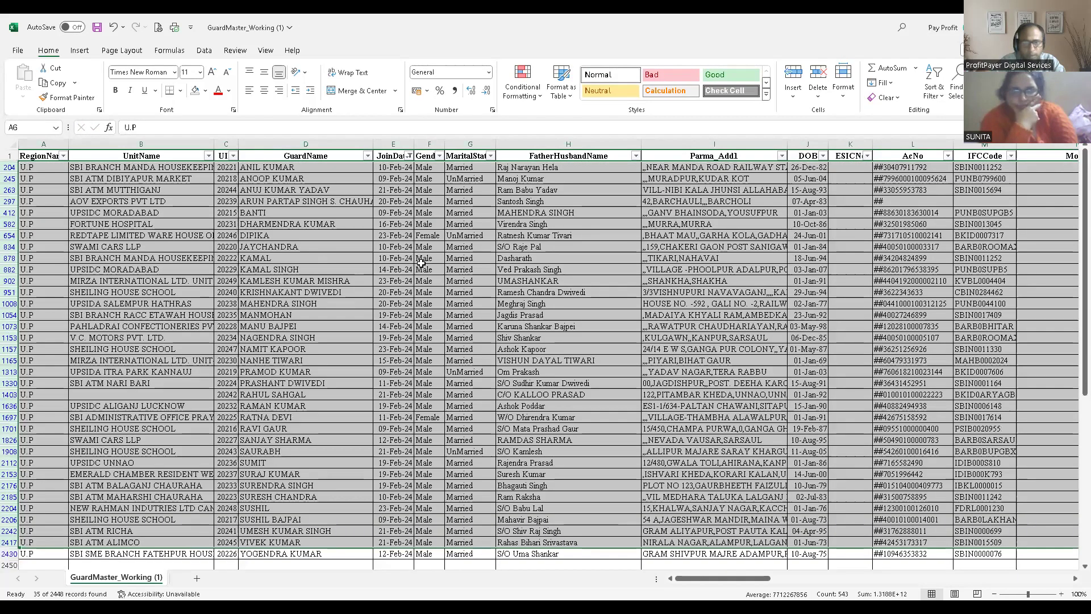
click(459, 268)
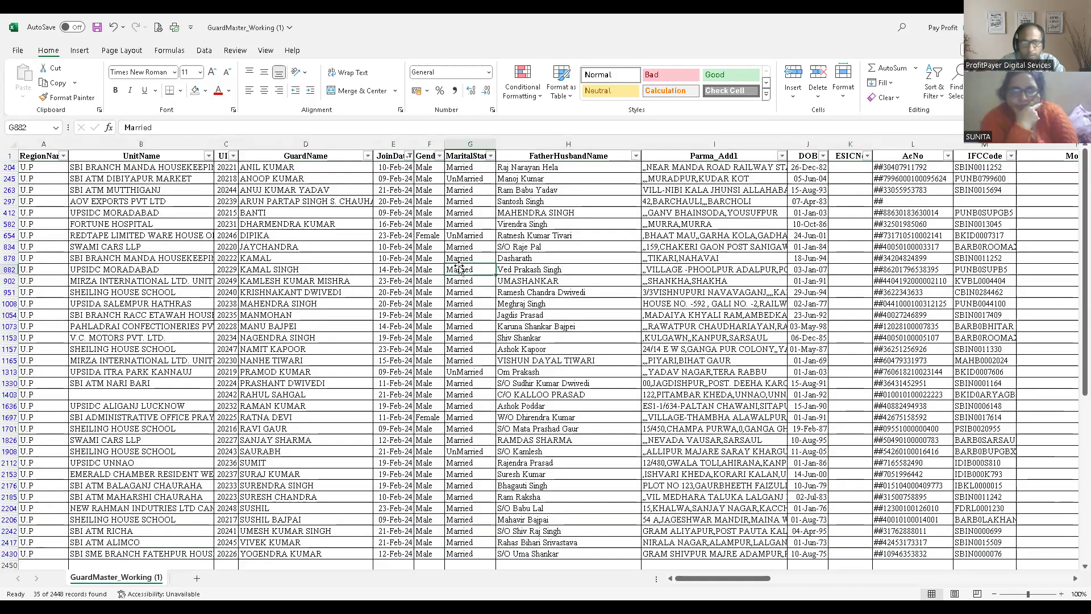
- Check that the JoinDate filter is limited to February 2024 and reapply it
click(142, 144)
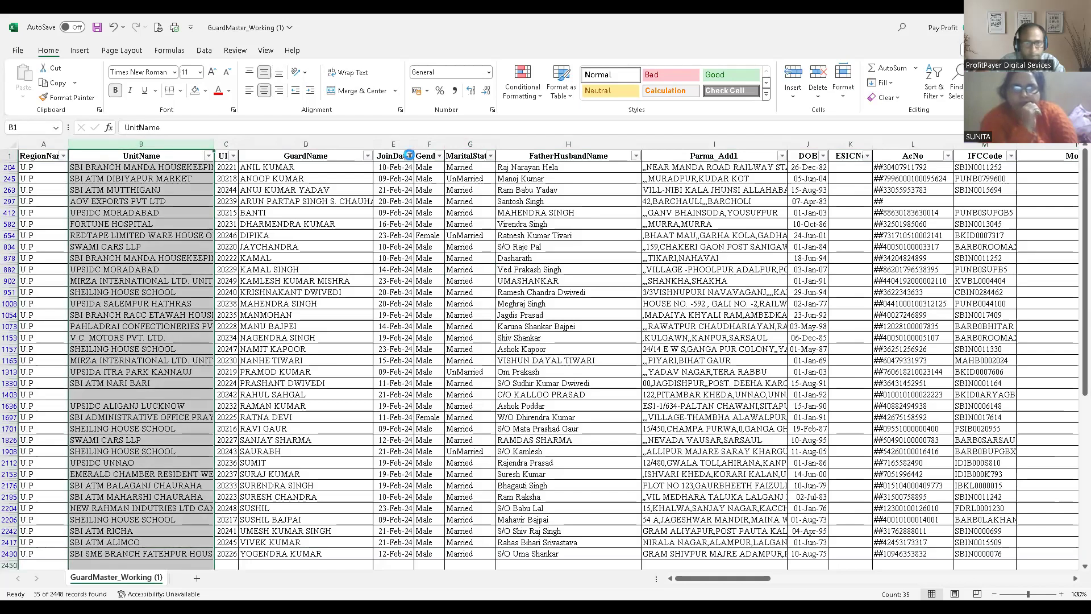
click(408, 156)
click(287, 316)
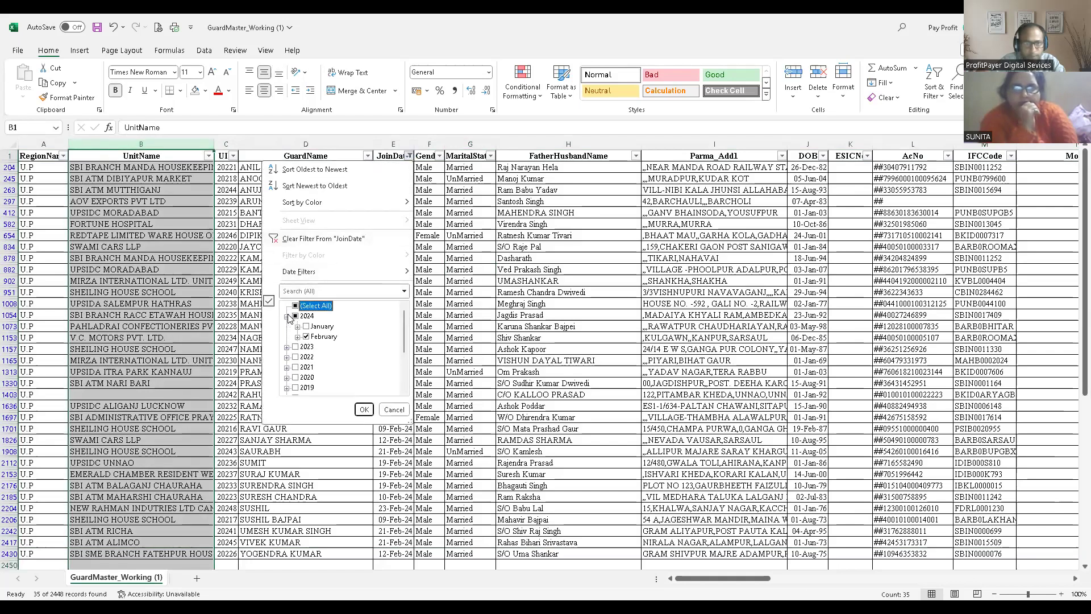
click(365, 410)
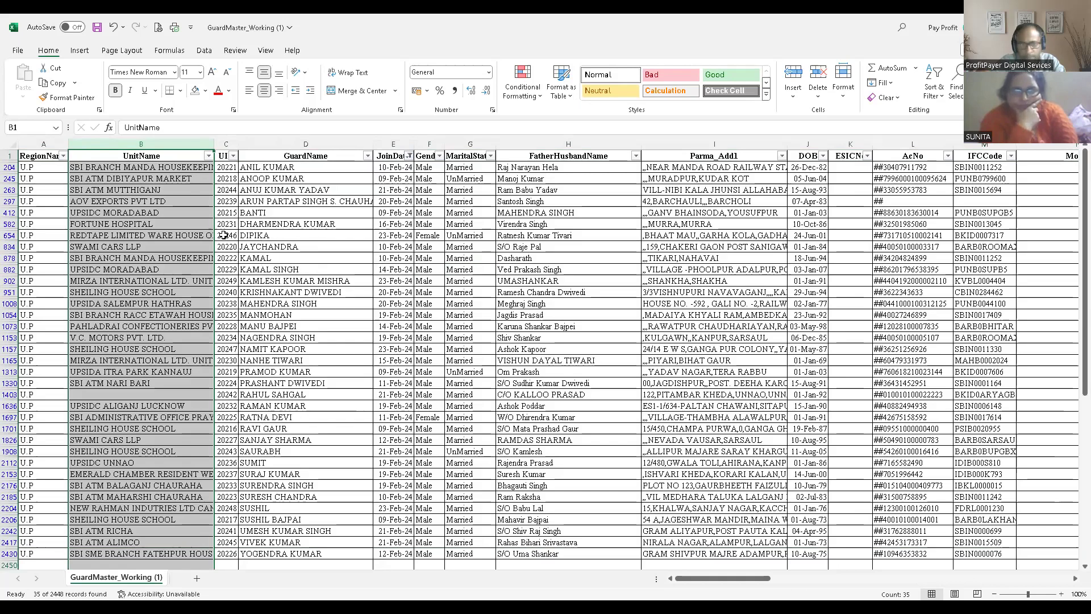
click(156, 171)
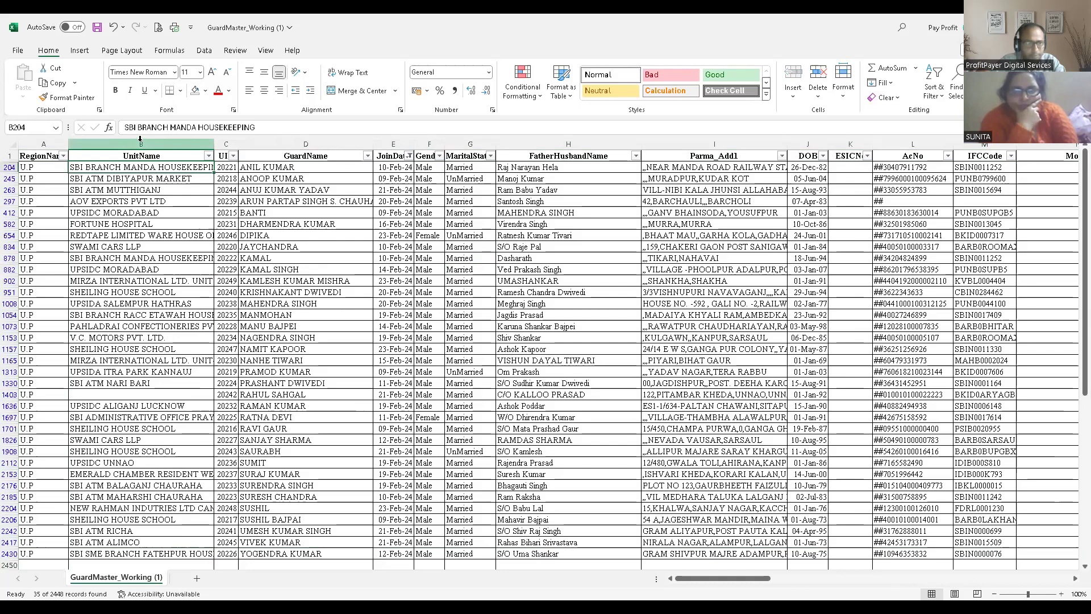
- Sort the guard list by GuardName from A to Z and delete the UnitName column
click(50, 143)
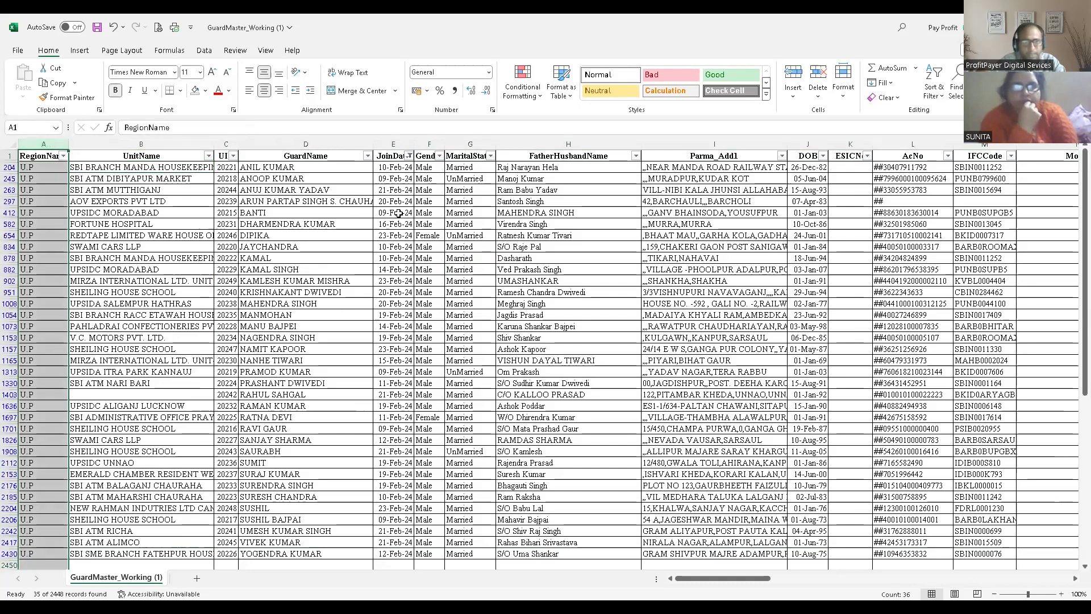
click(368, 155)
click(252, 169)
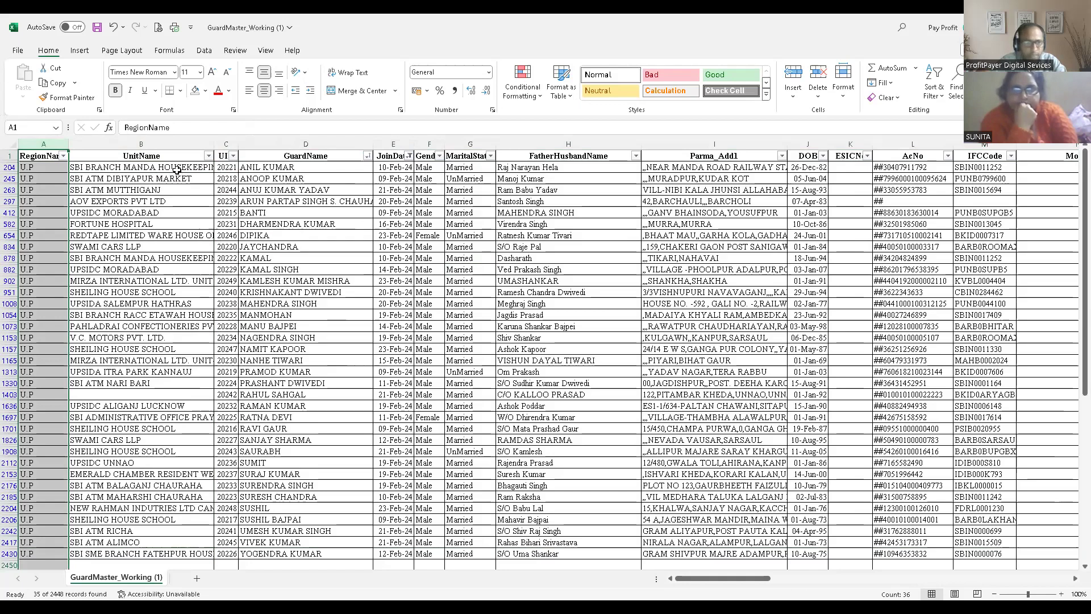
click(140, 144)
key(ctrl+minus)
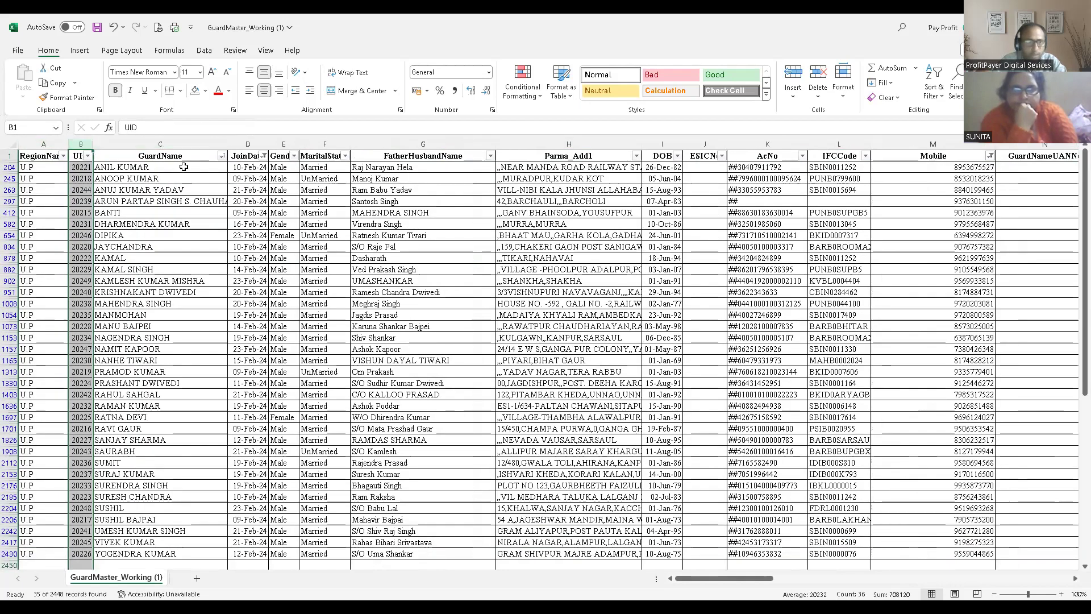
- Examine the first listed guard's record field by field, from the name and joining date through the bank details to the mobile number
click(167, 175)
click(206, 158)
click(207, 163)
key(Up)
key(Down)
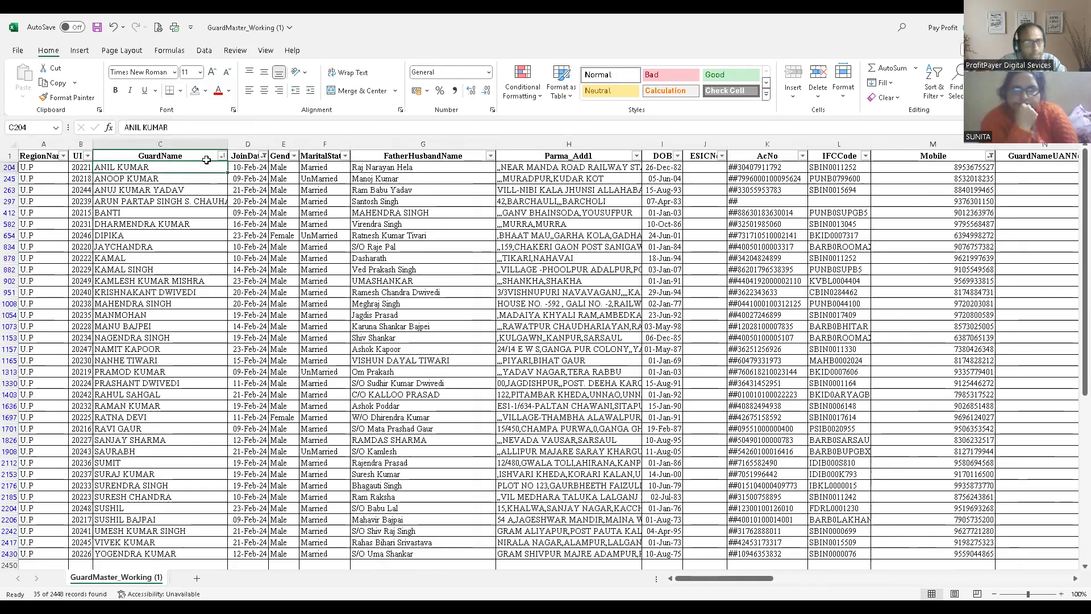
key(Right)
key(Right)
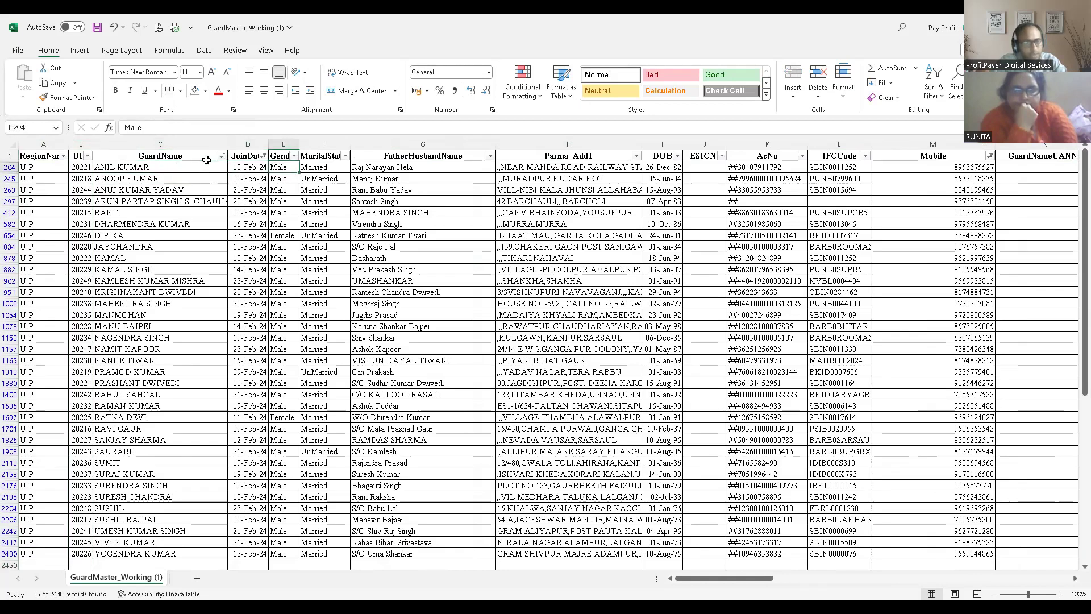
key(Right)
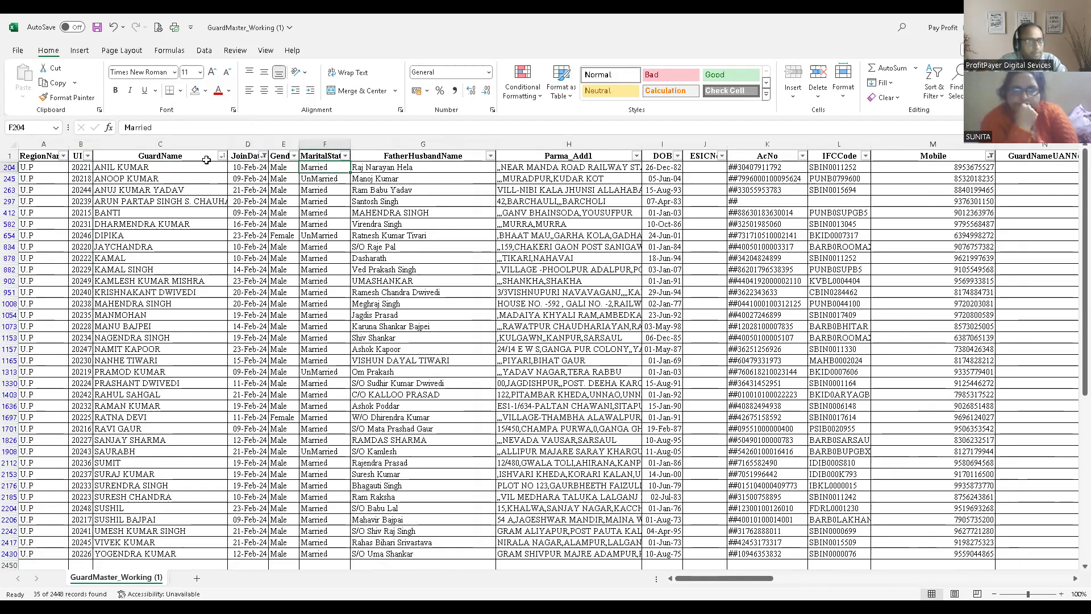
key(Right)
key(Right)
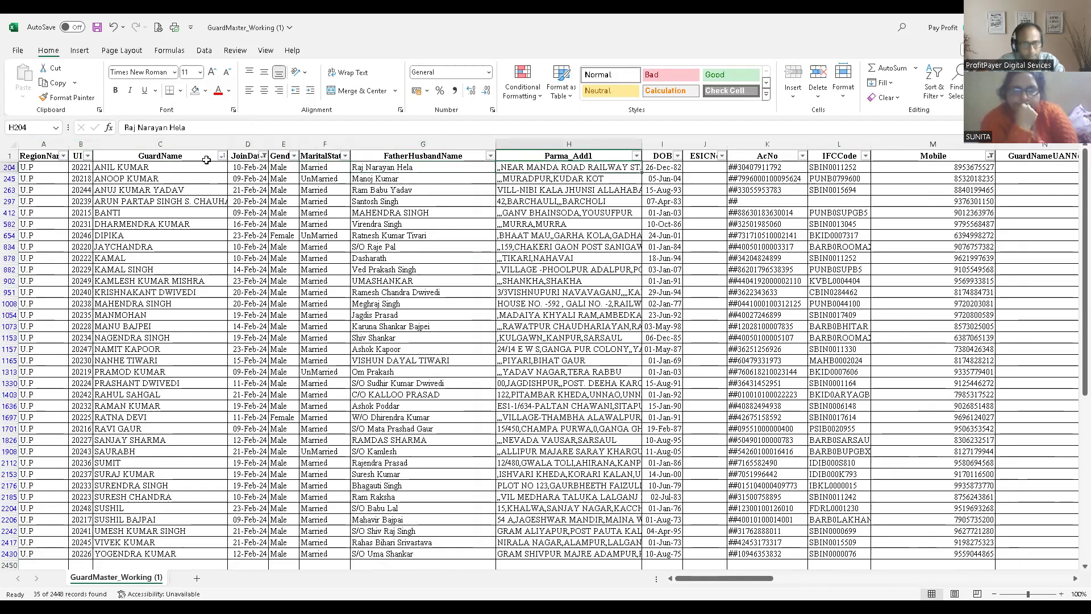
key(Right)
key(Right)
key(Right)
key(Right)
key(Left)
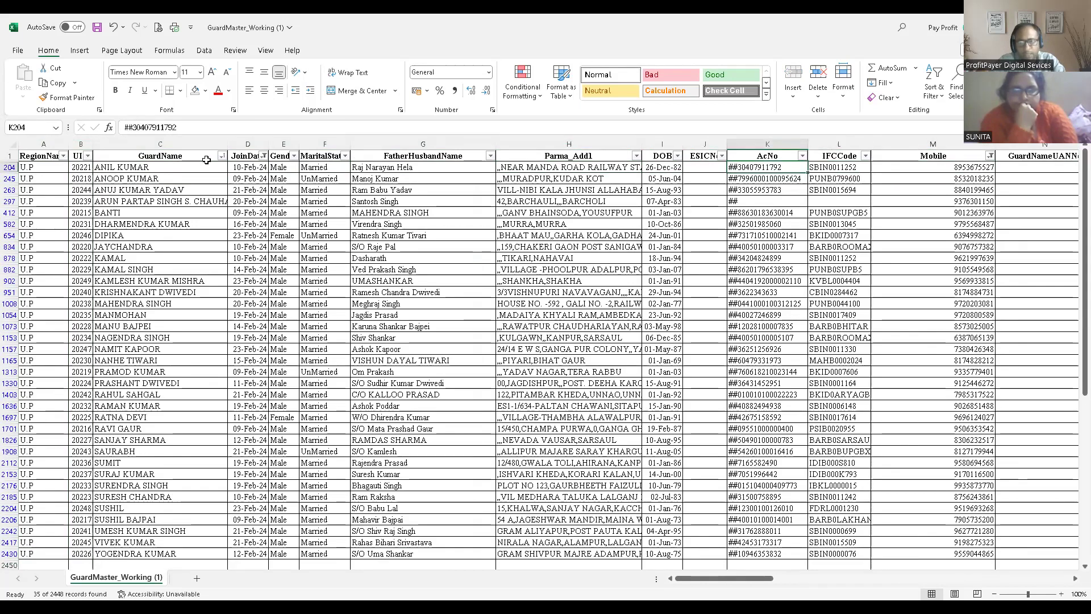
key(Right)
key(Right)
key(Right)
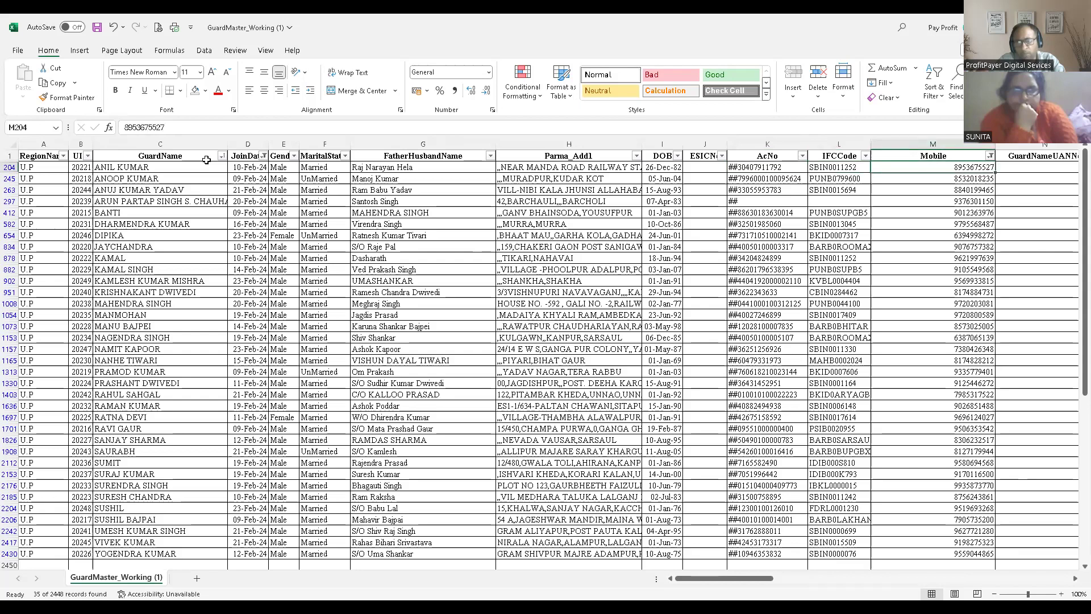
key(Left)
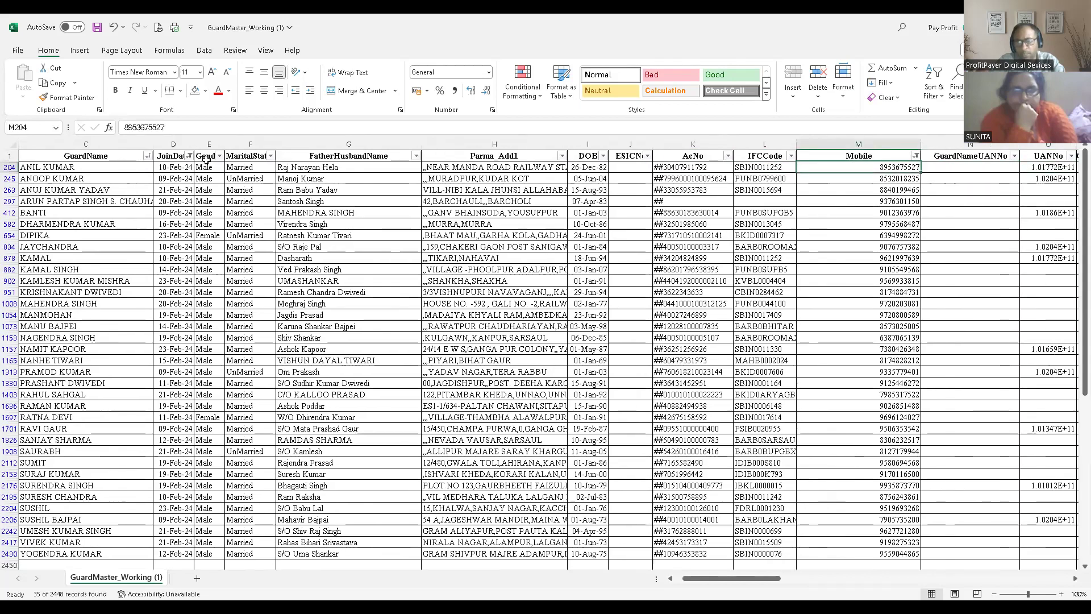
key(Left)
key(Left)
key(Left)
key(Left)
key(Left)
key(Left)
key(Left)
key(Left)
key(Left)
key(Left)
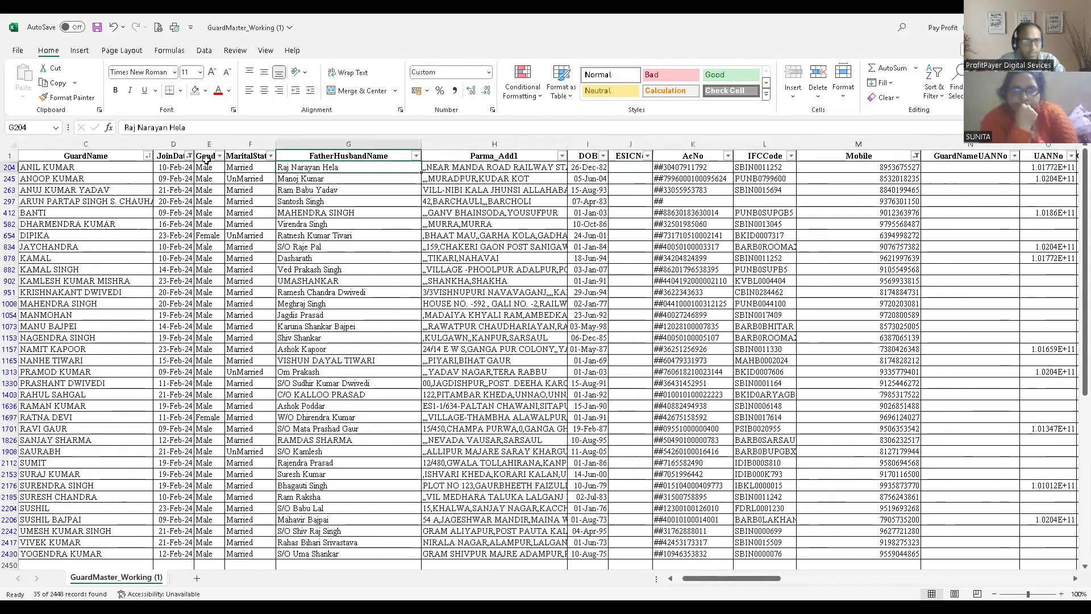
key(Up)
key(Right)
key(Right)
key(Right)
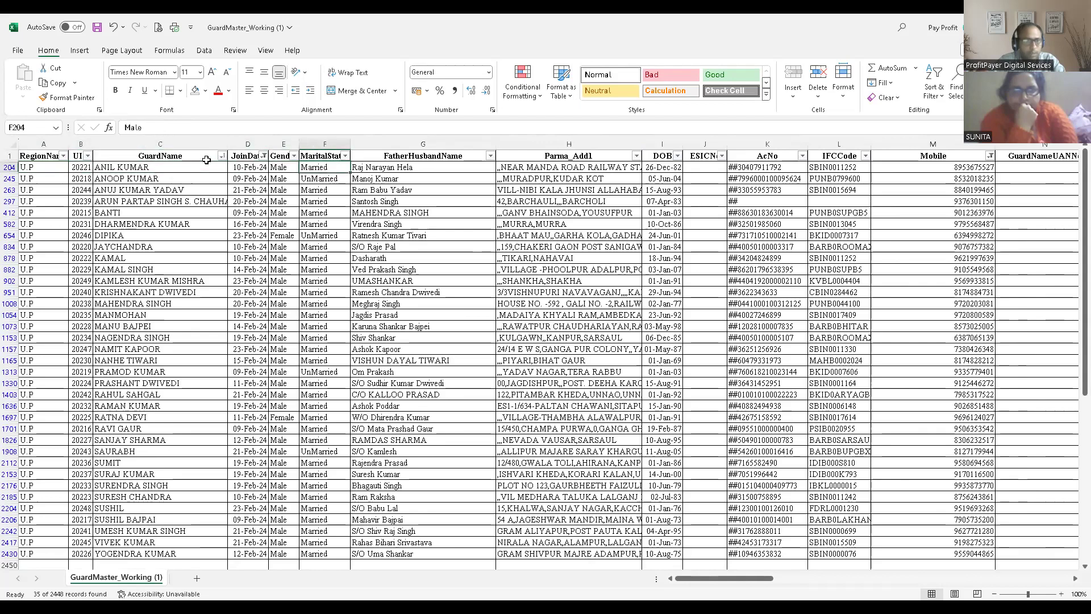
key(Down)
key(Up)
key(Down)
key(Right)
key(Up)
key(Down)
key(Right)
key(Right)
key(Right)
key(Right)
key(Right)
key(Right)
key(Right)
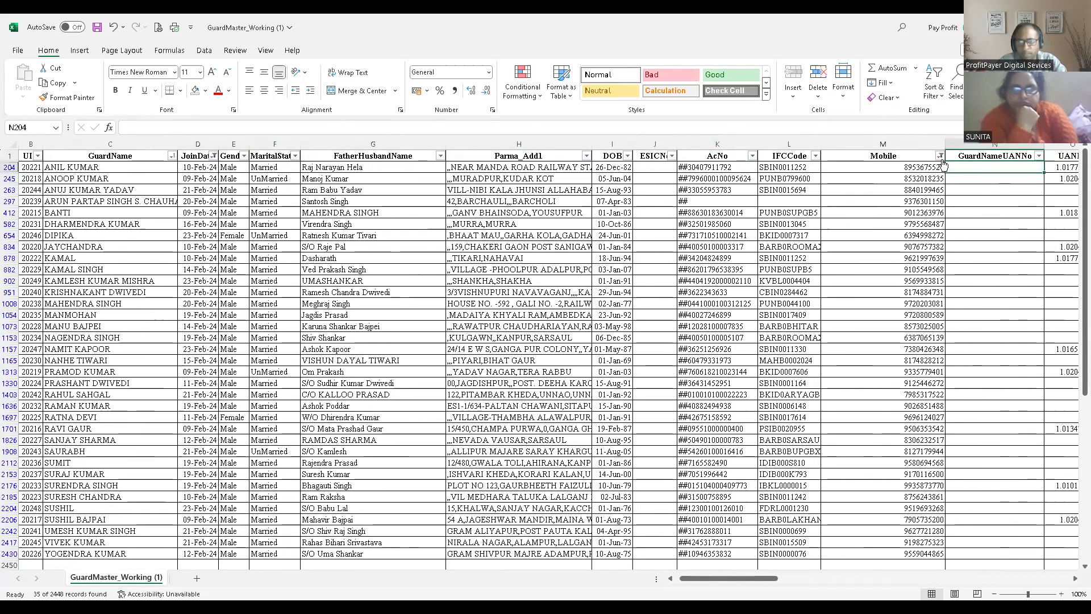
- Copy the first guard's mobile number from Excel and paste it into the Mobile Number field of the ESIC registration page in Chrome
click(907, 169)
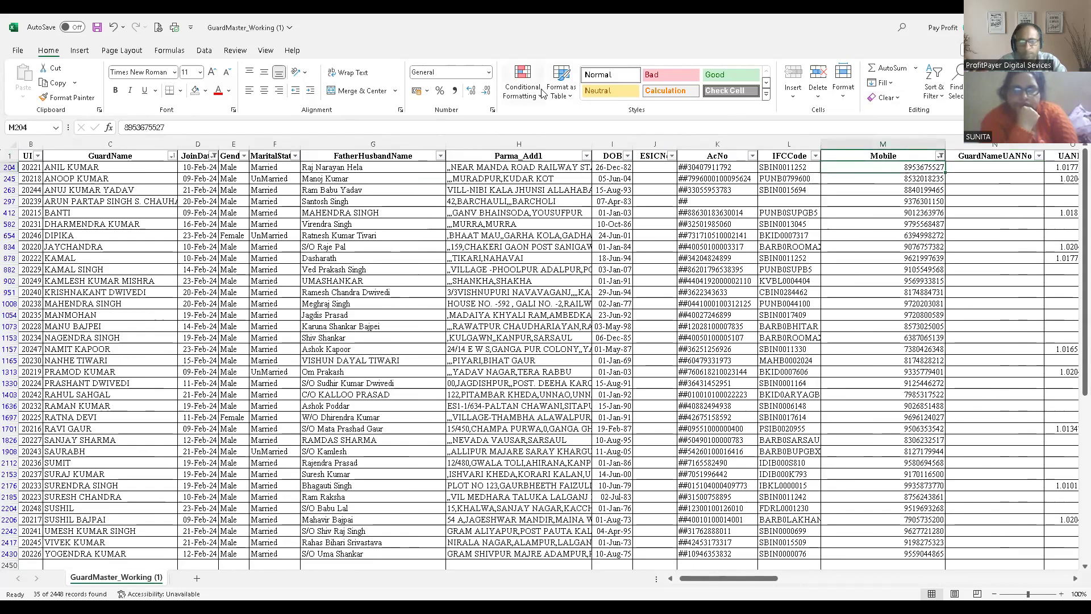
click(439, 124)
key(shift+Home)
key(ctrl+c)
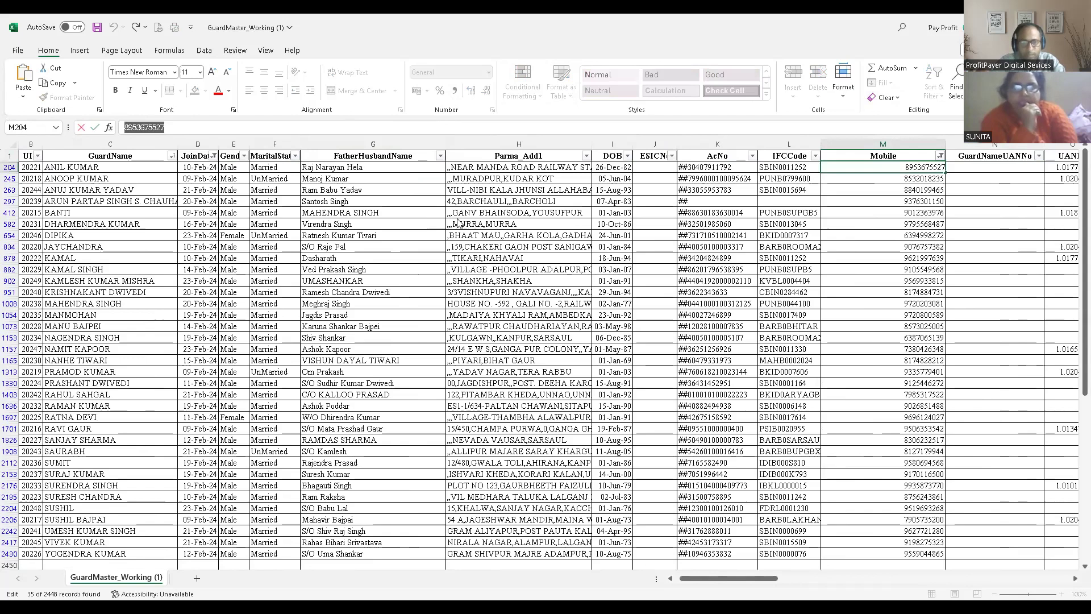
key(alt+Tab)
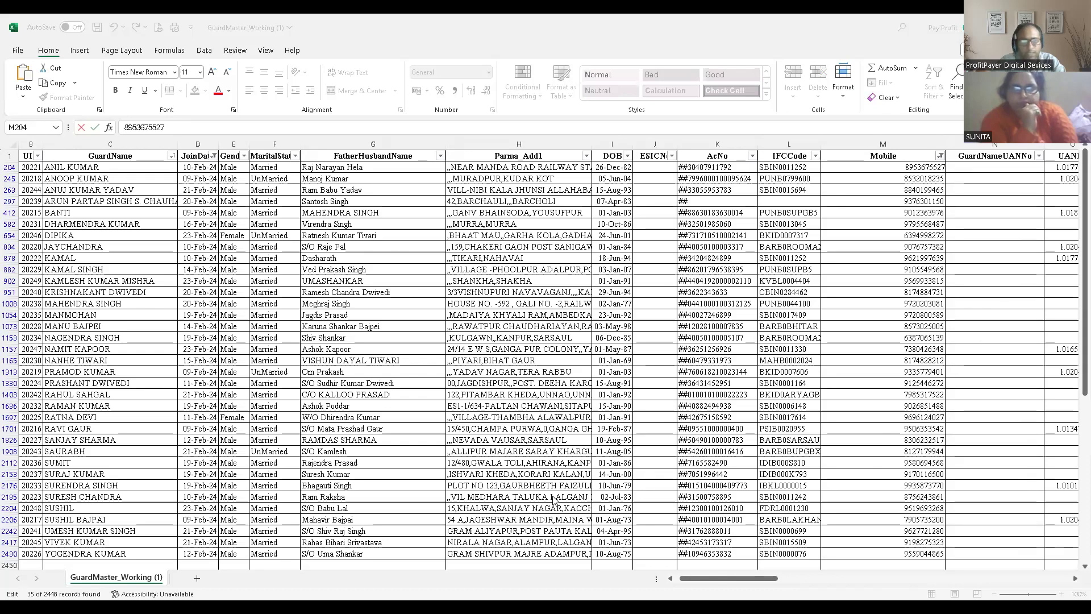
key(alt+Tab)
key(ctrl+v)
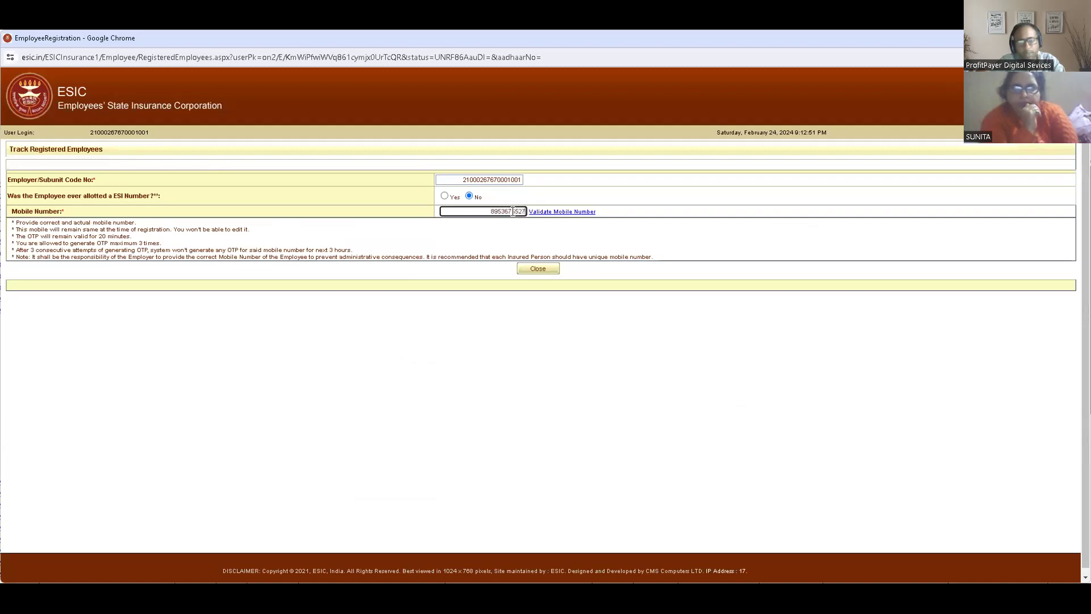
- Validate the entered mobile number, choosing to proceed with it, and continue to the employee registration form
click(520, 240)
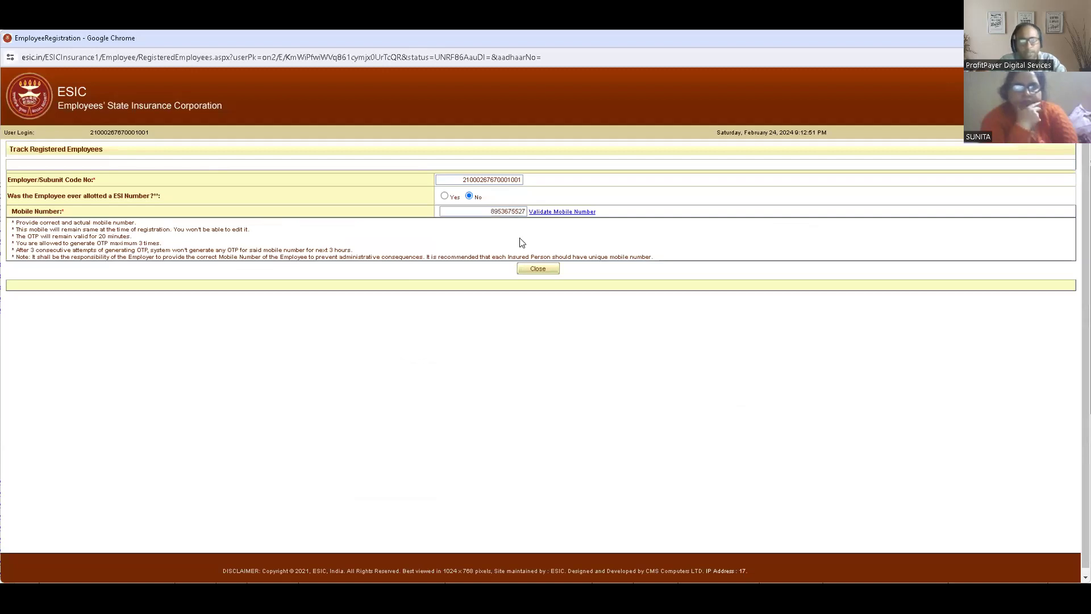
click(560, 213)
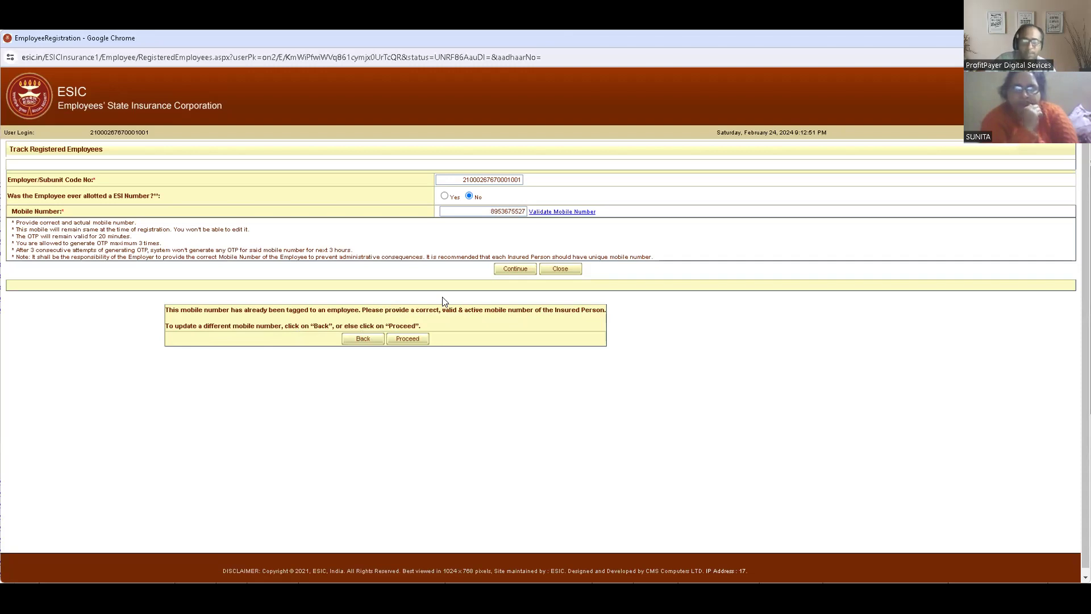
click(412, 336)
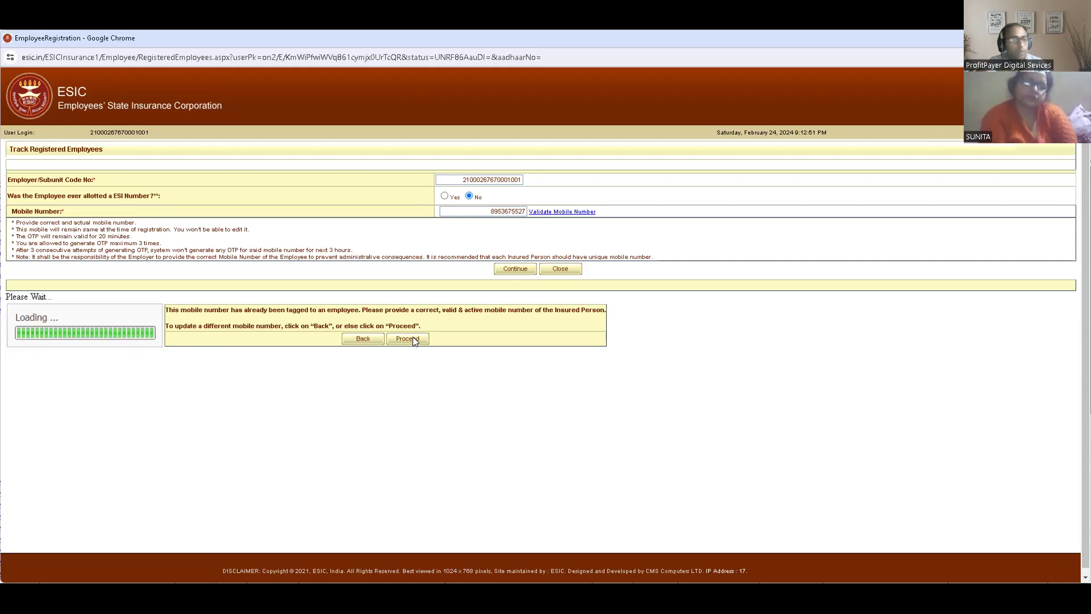
click(413, 338)
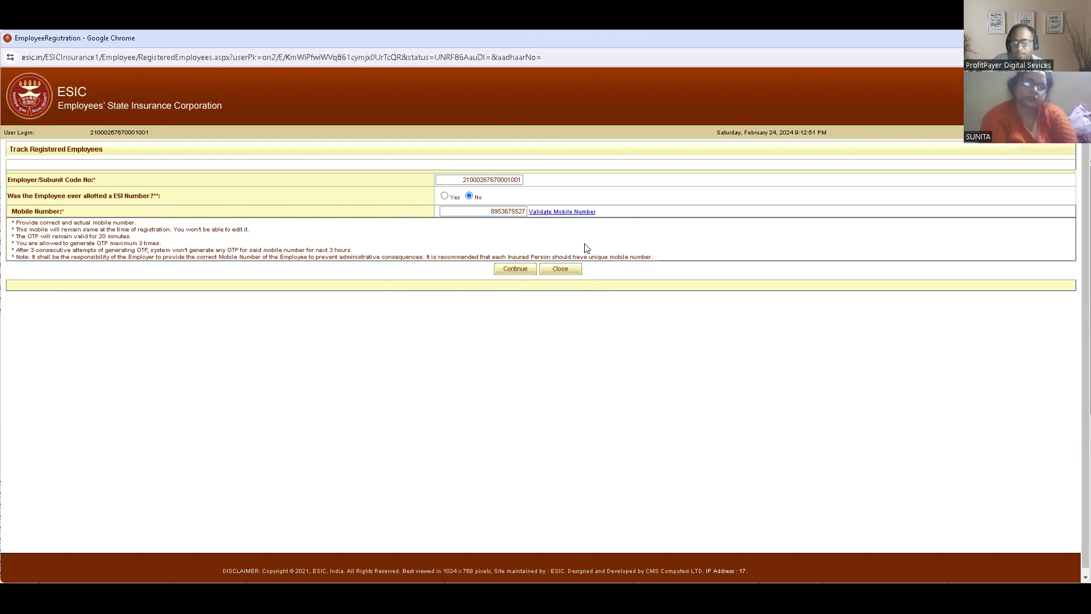
click(512, 270)
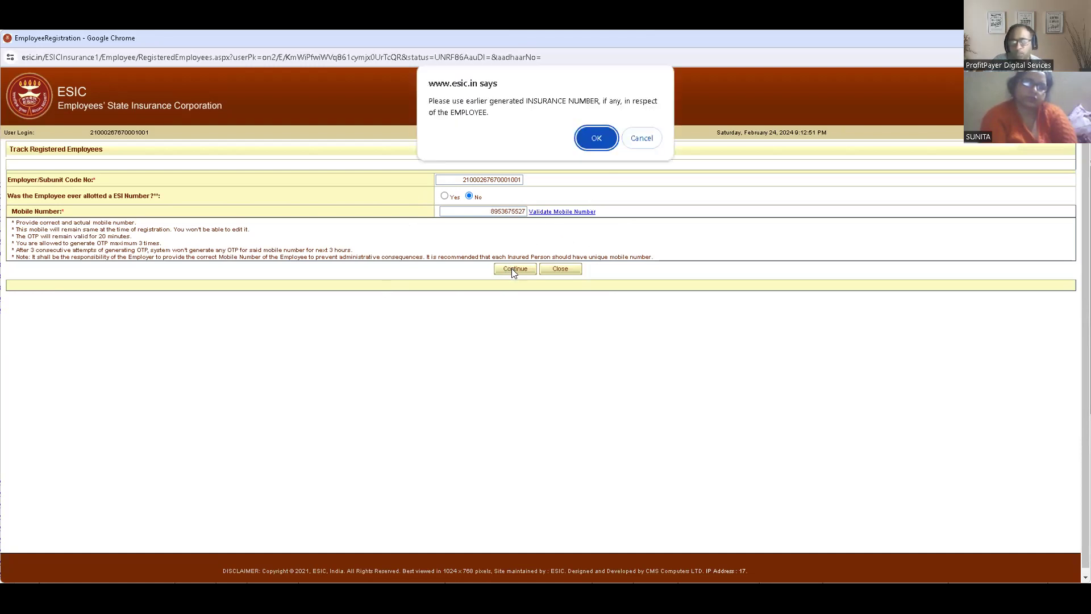
click(599, 138)
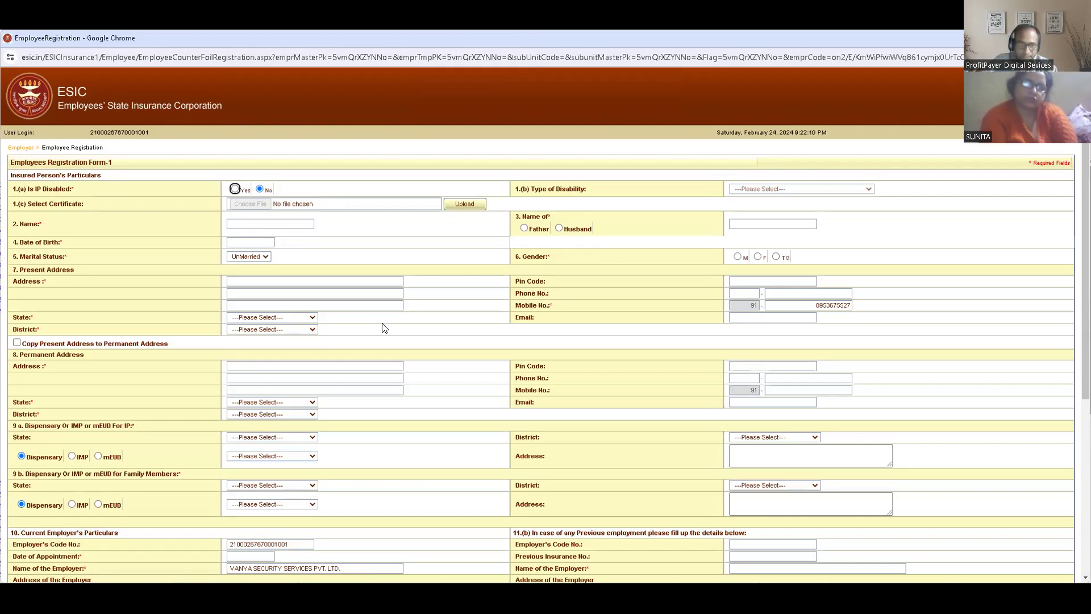
- Fill in the employee's name and, with Father chosen as the relation, the father's name, both copied from the guard list
click(263, 222)
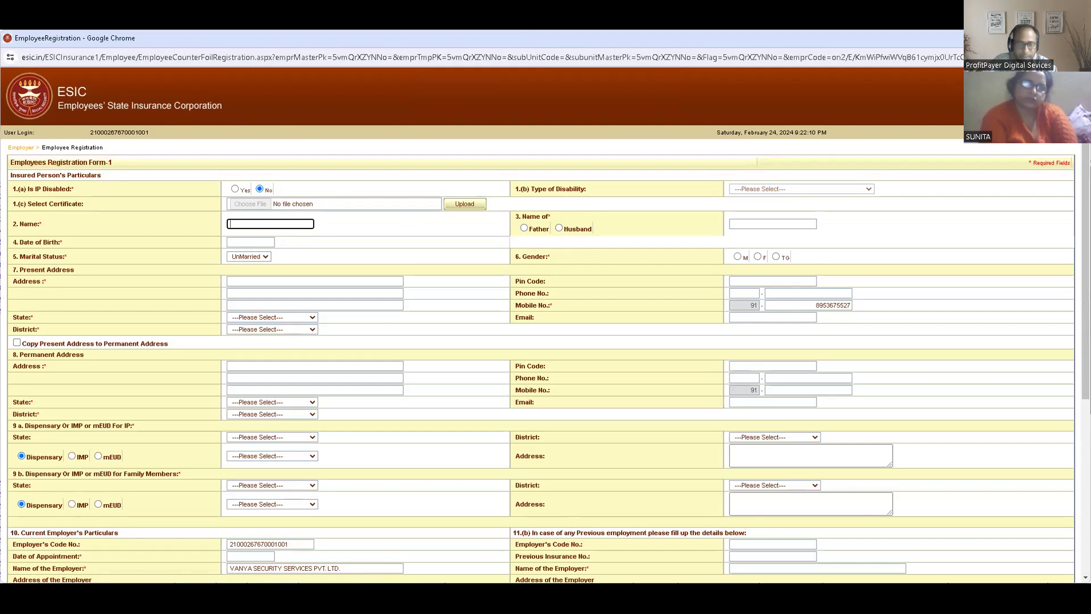
key(alt+Tab)
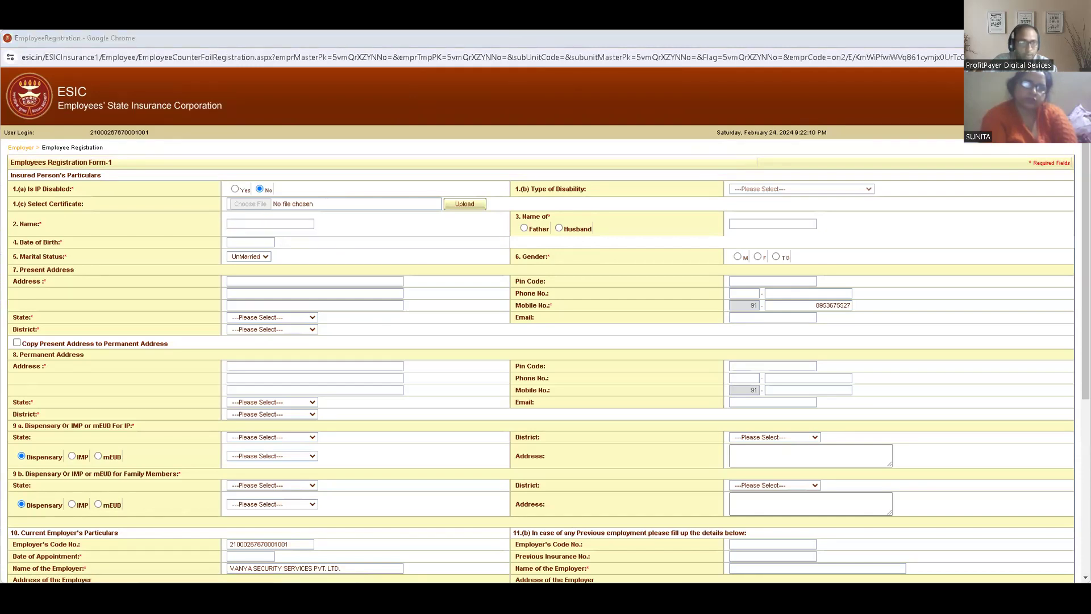
click(277, 222)
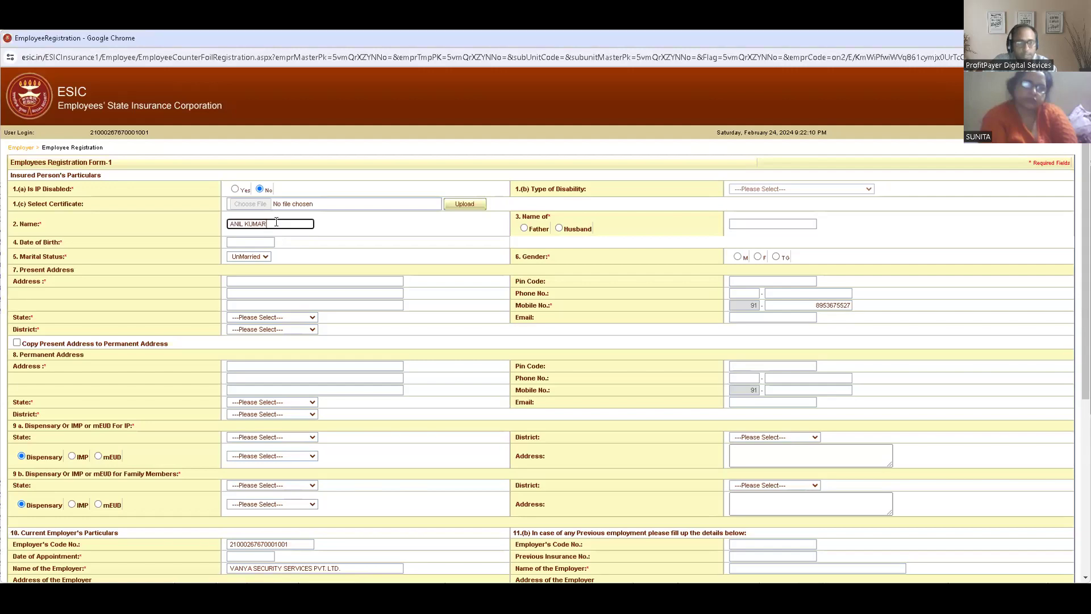
click(524, 229)
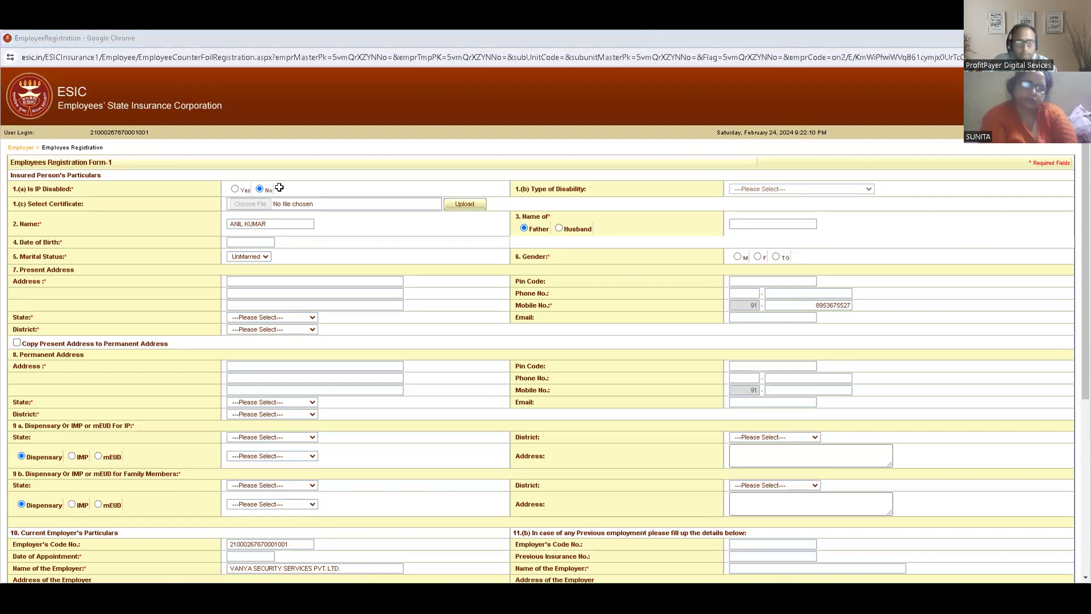
click(761, 226)
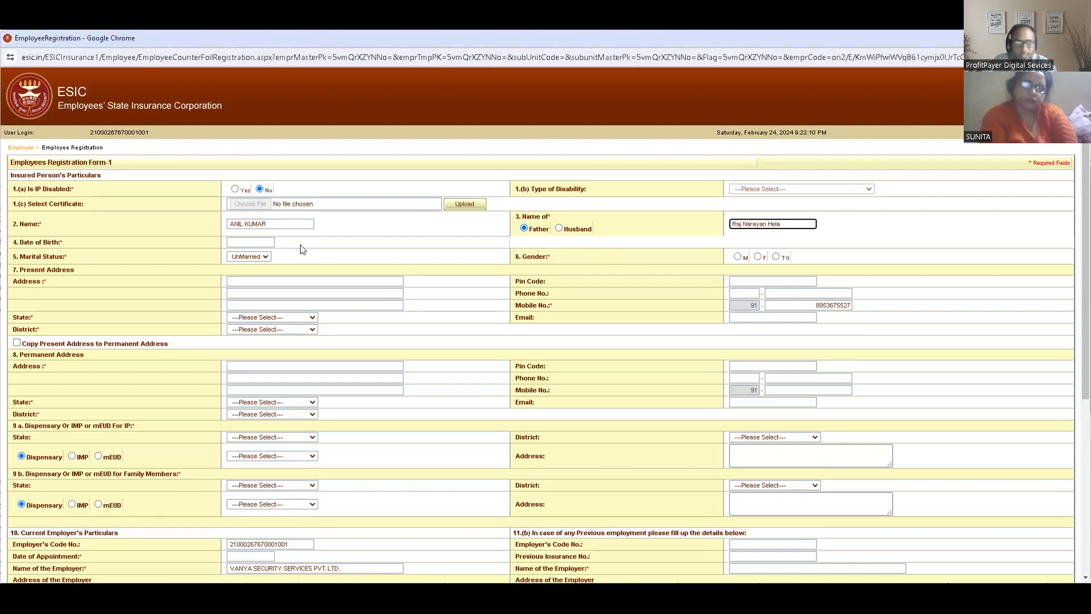
- Fill in the employee's date of birth, picking the year, month and day from the calendar
click(652, 169)
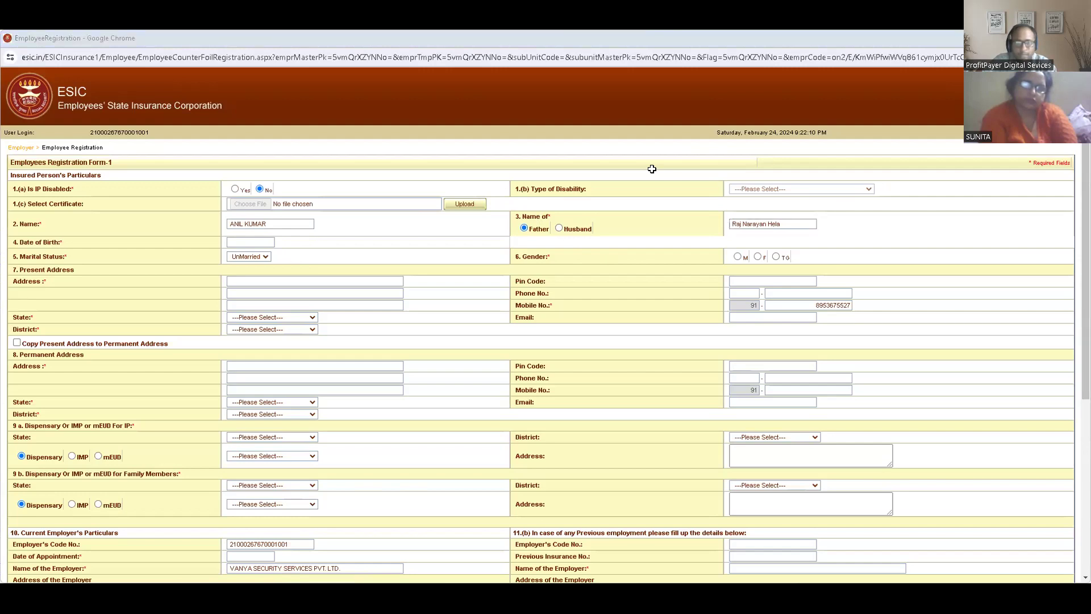
click(250, 242)
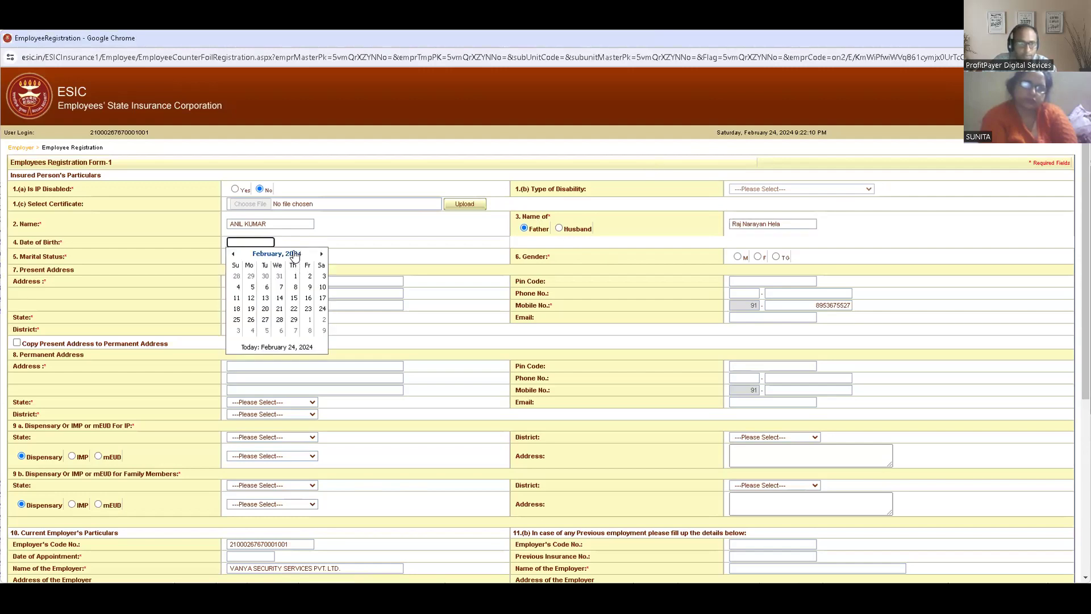
click(272, 254)
click(273, 255)
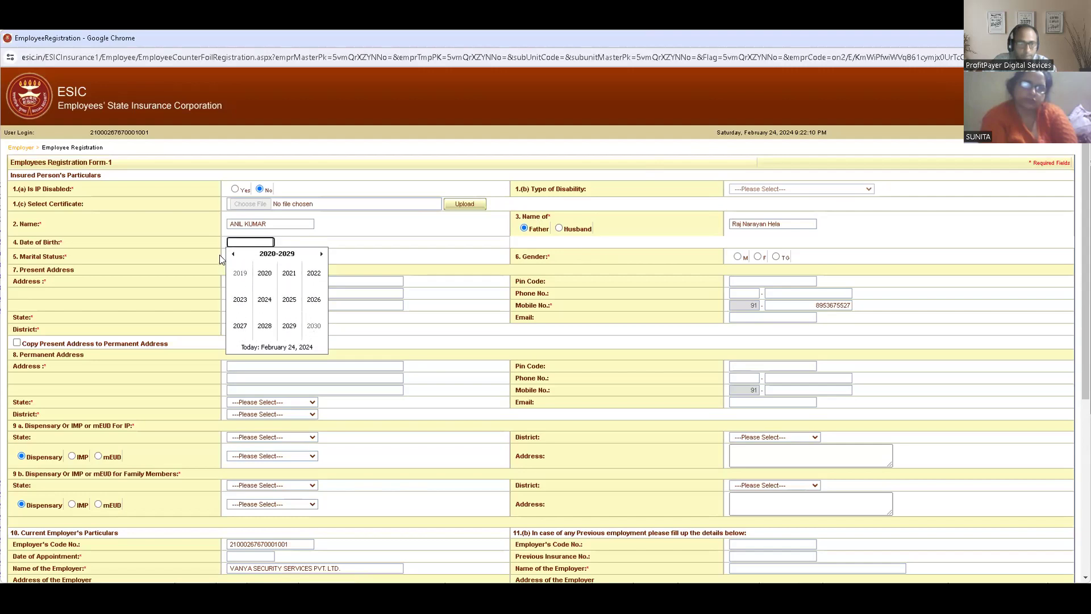
click(233, 255)
click(234, 254)
click(233, 255)
click(234, 254)
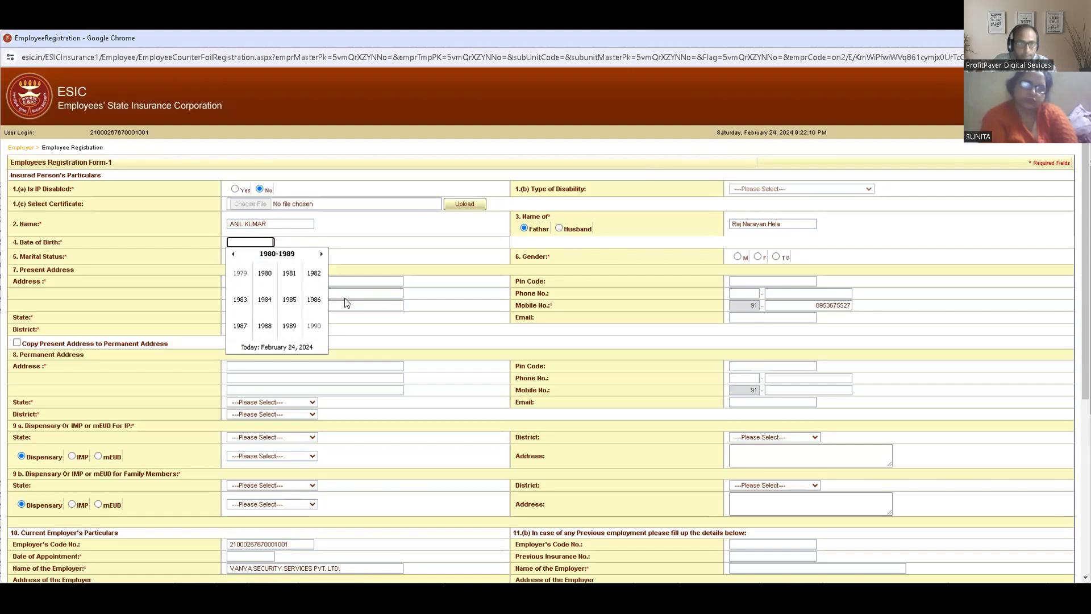
click(309, 281)
click(314, 326)
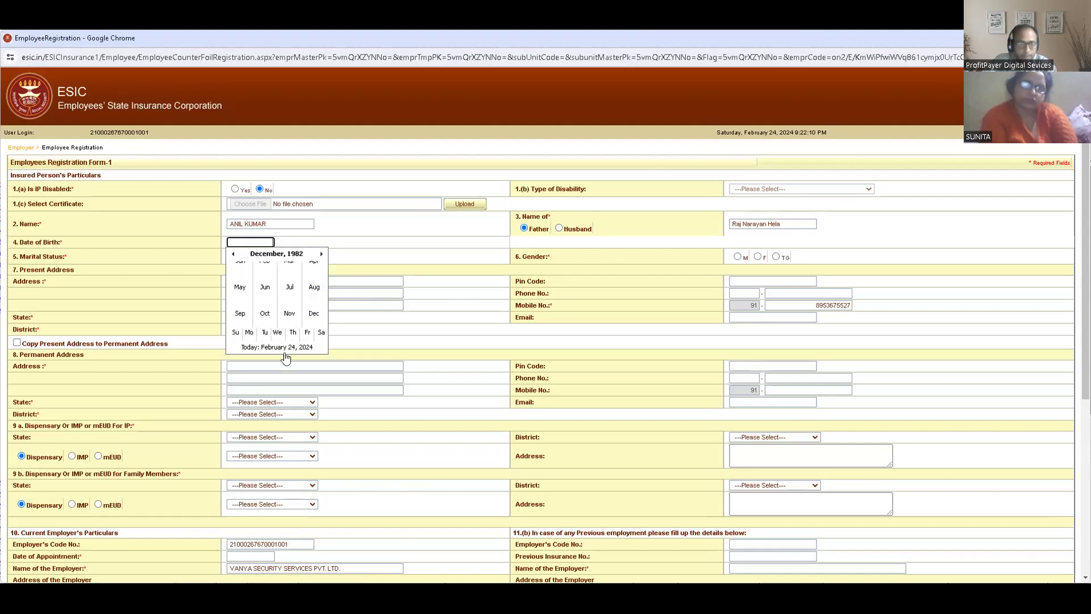
click(236, 319)
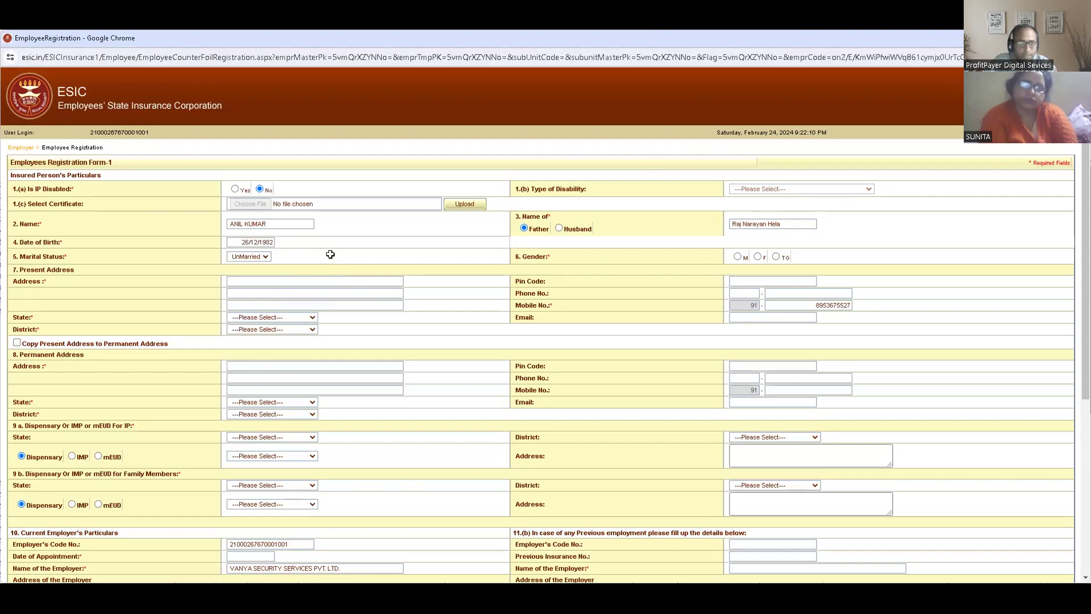
- Set the employee's marital status to Married and the gender to M
click(250, 256)
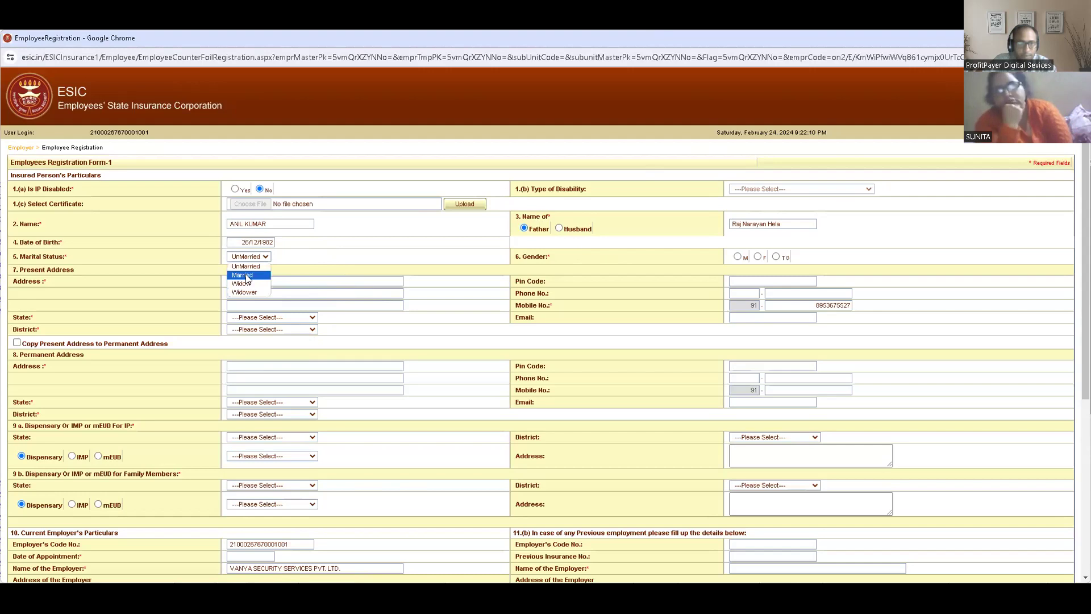
click(246, 276)
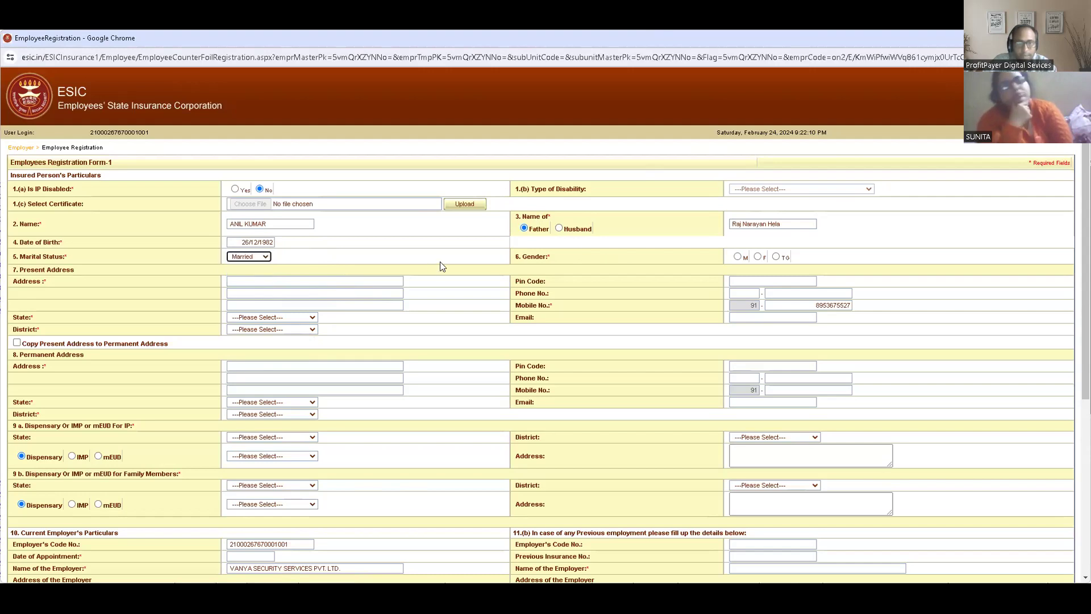
click(741, 259)
- Copy the employee's address from the guard list and paste it into the first line of the present address
click(593, 125)
key(alt+Tab)
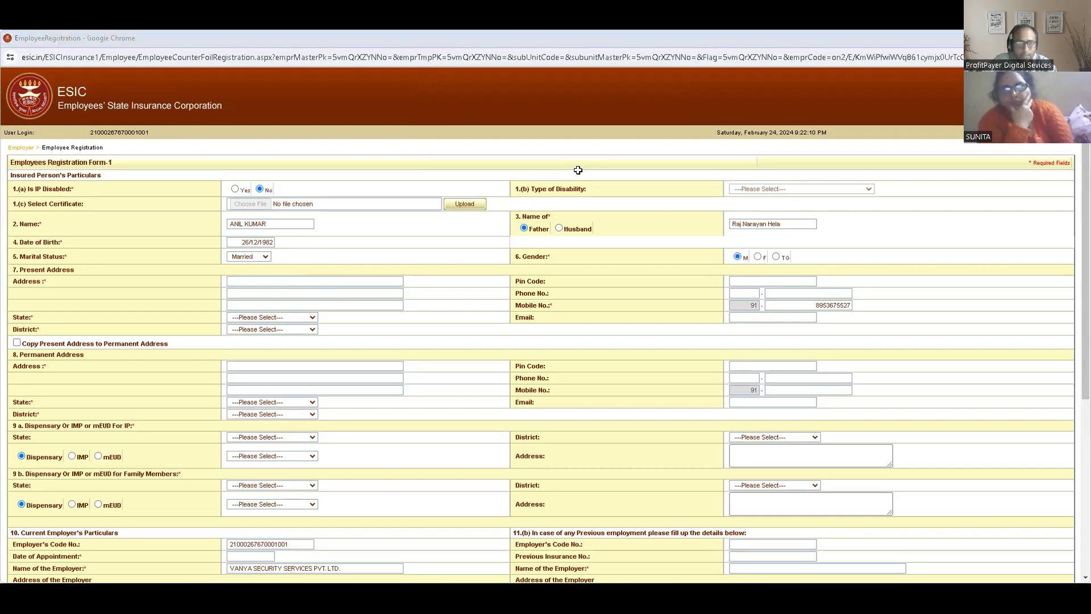
click(273, 281)
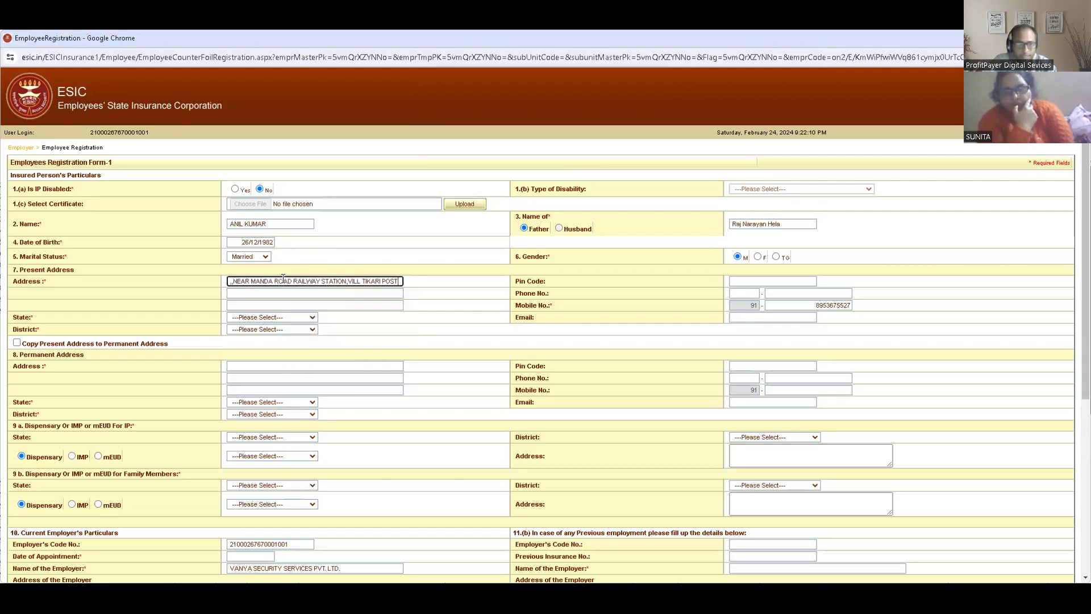
- Set the present address's state to Uttar Pradesh and district to Kanpur Nagar, and copy the present address to the permanent address
click(271, 316)
key(u)
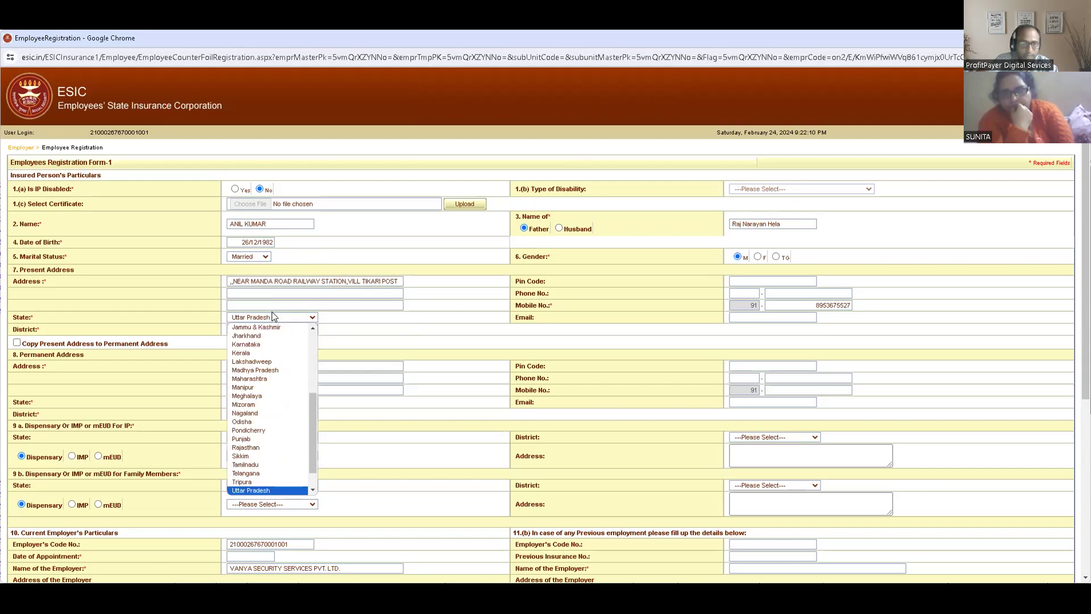
key(Return)
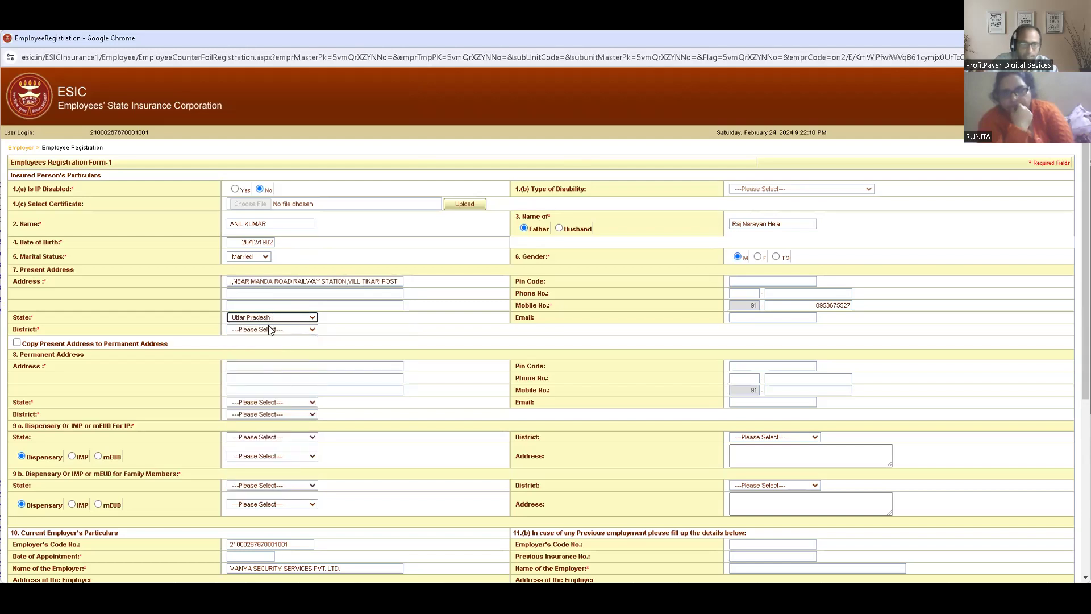
click(268, 329)
key(k)
key(k)
key(k)
key(Return)
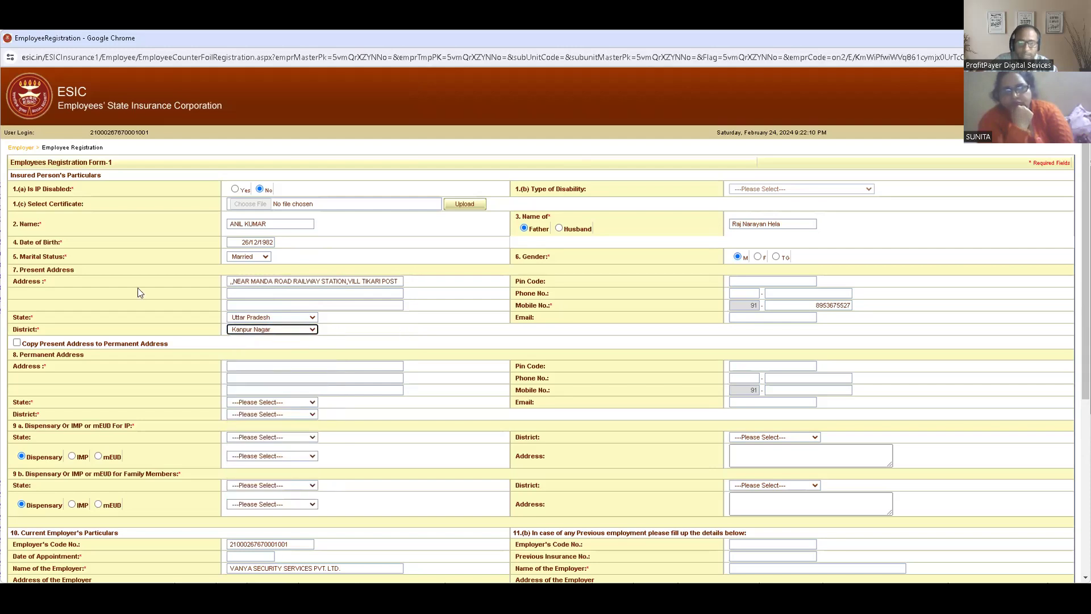
click(93, 340)
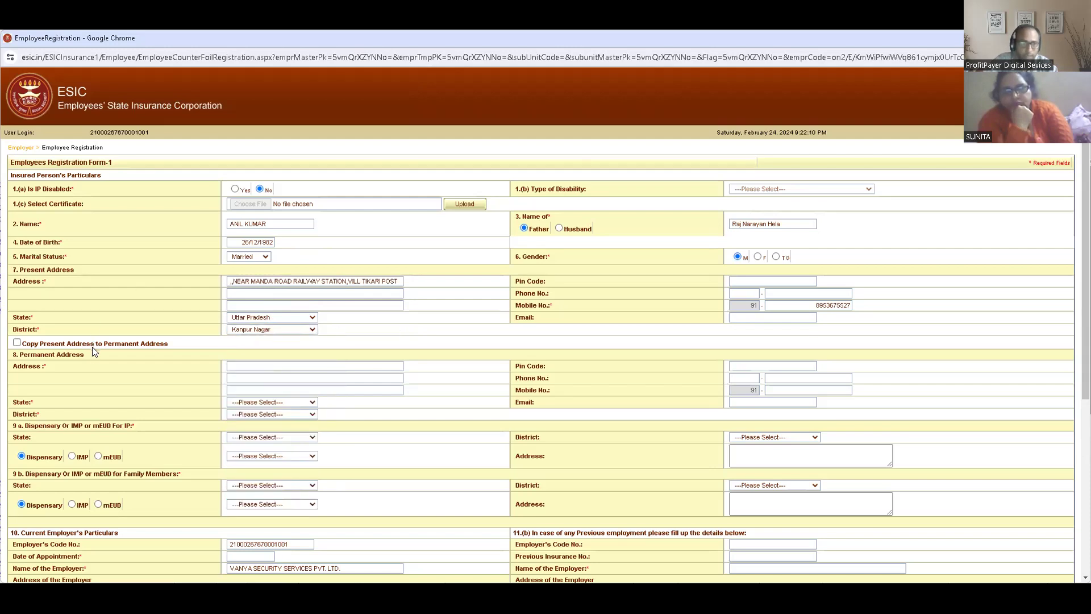
click(91, 346)
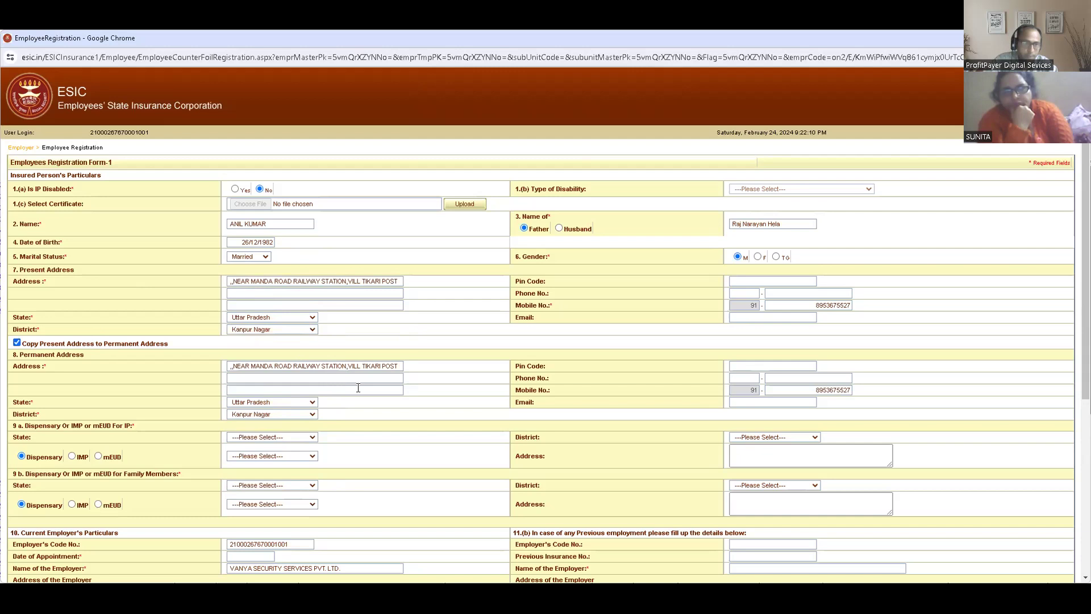
- Assign the insured person's dispensary in Uttar Pradesh, Kanpur Nagar district, choosing Humayunbagh, Kanpur, UP (ESIS Disp.)
click(282, 438)
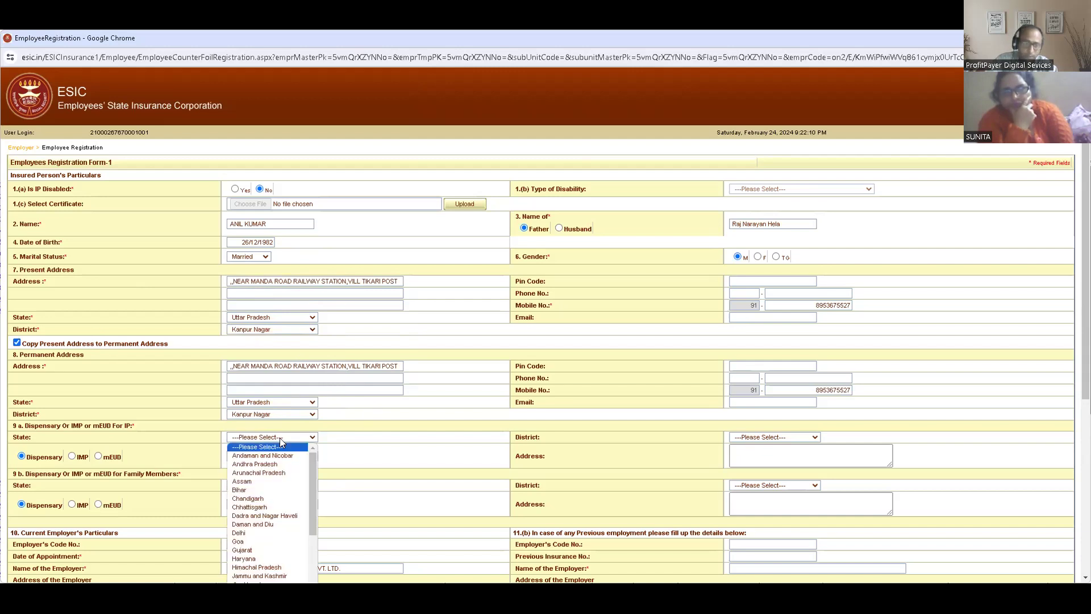
key(u)
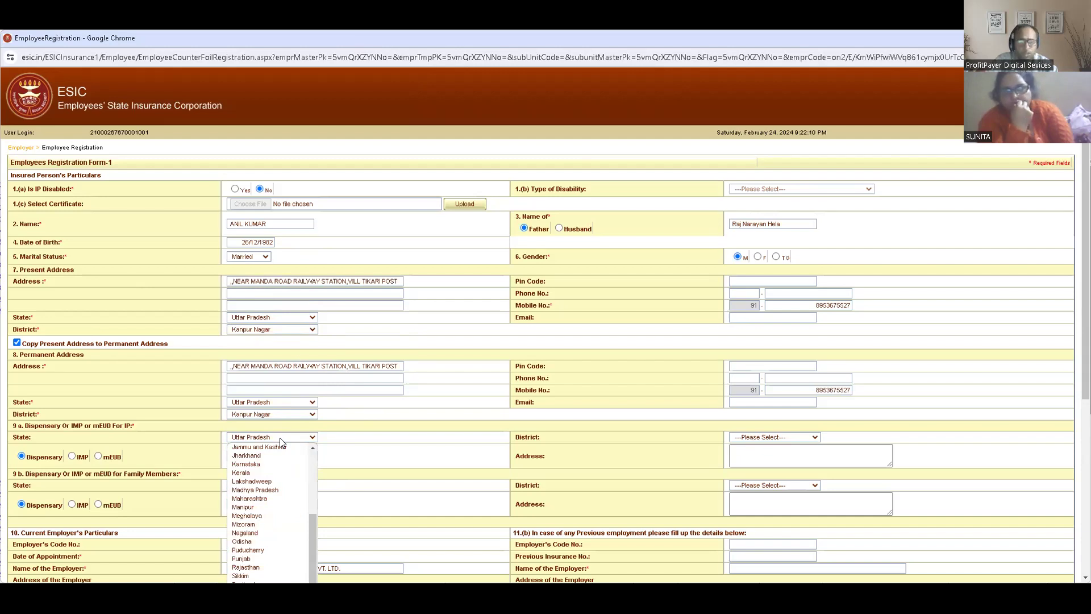
key(Return)
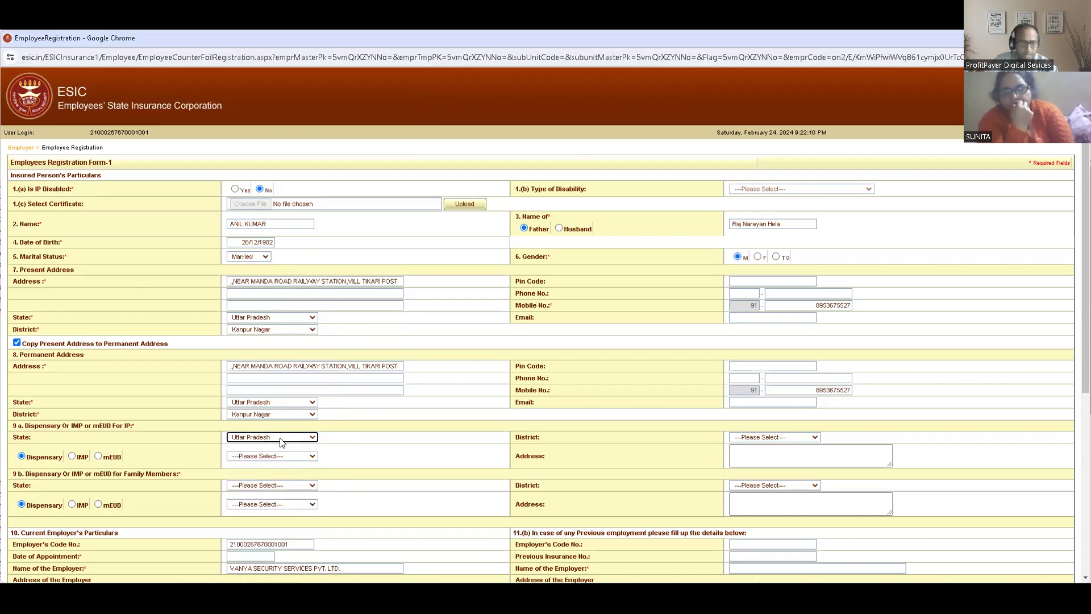
click(765, 437)
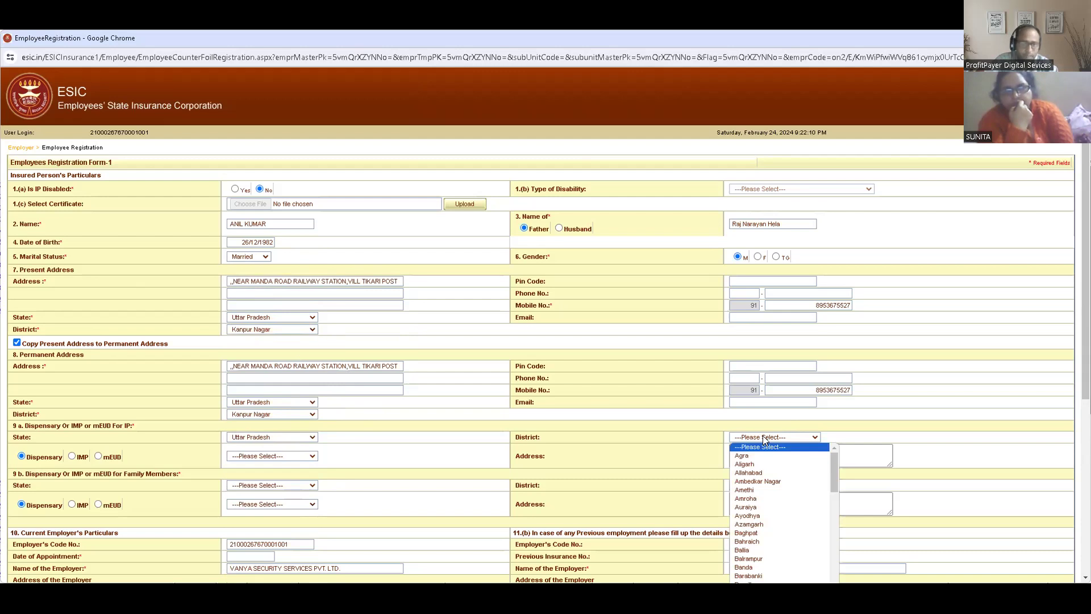
key(k)
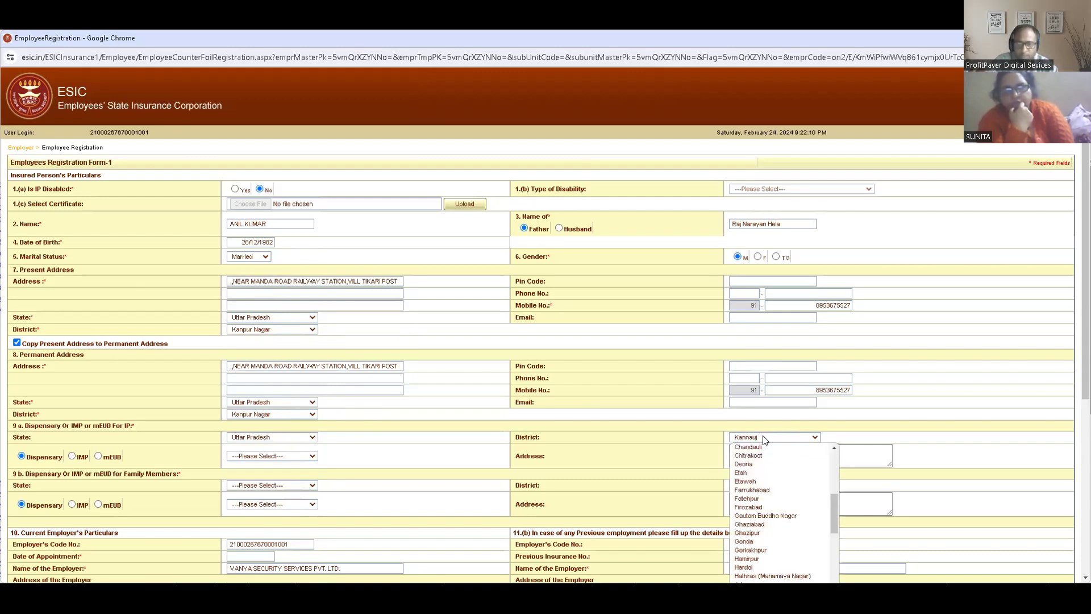
key(Down)
key(Down)
key(Return)
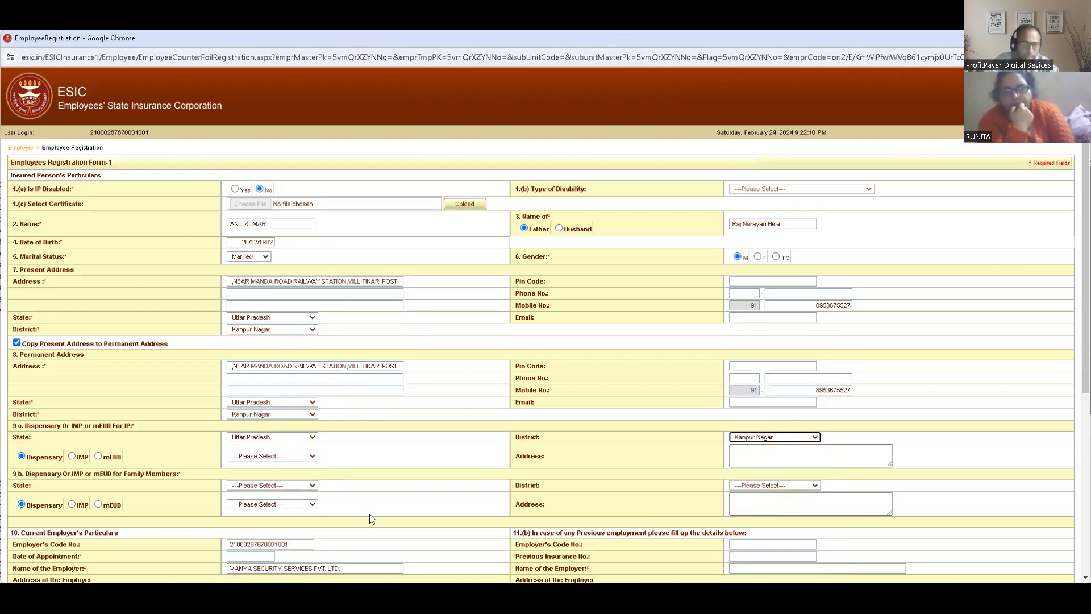
click(296, 456)
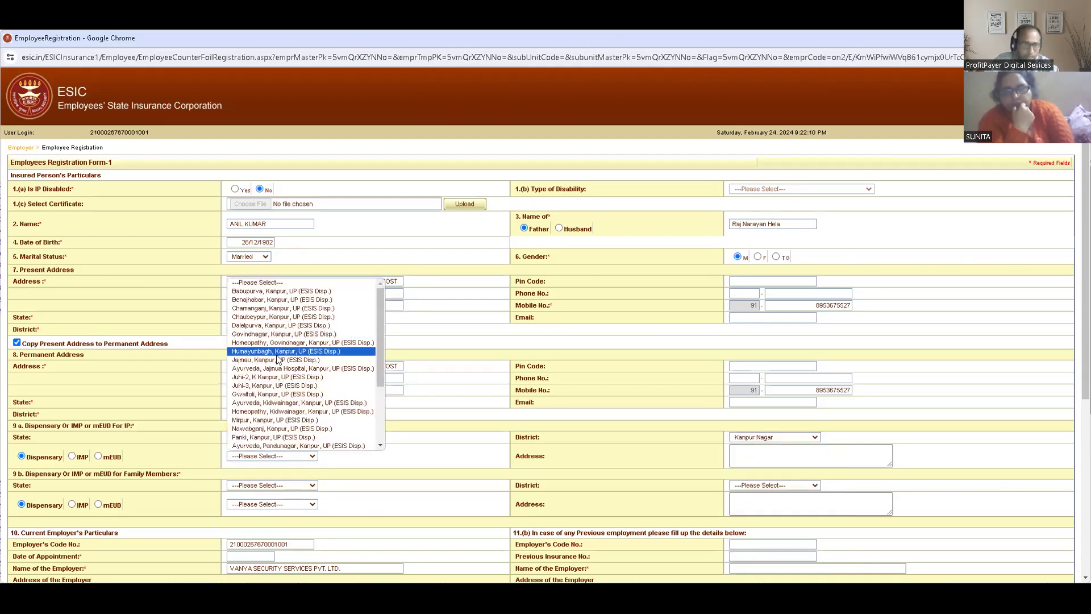
click(287, 352)
- Assign the family members' dispensary in Uttar Pradesh, Kanpur Nagar district, choosing Homeopathy, Govindnagar, Kanpur, UP (ESIS Disp.)
click(269, 485)
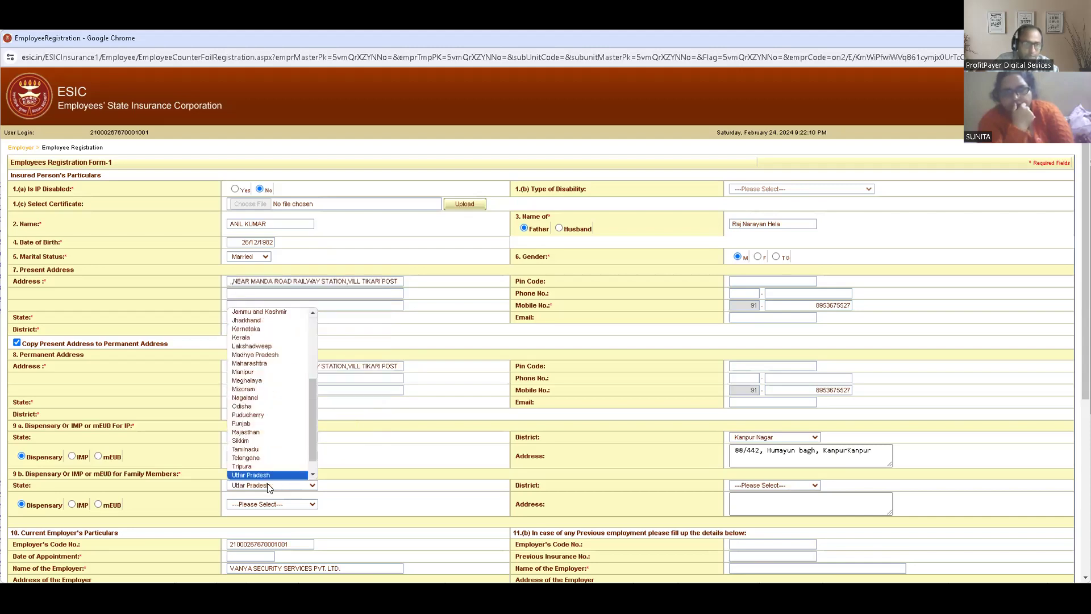
click(267, 483)
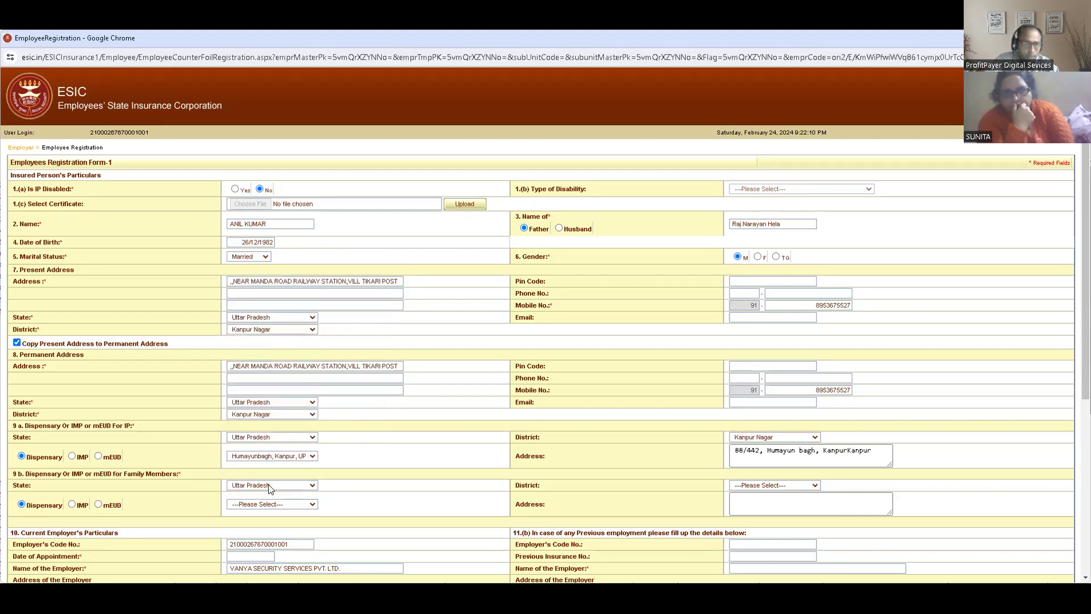
click(738, 487)
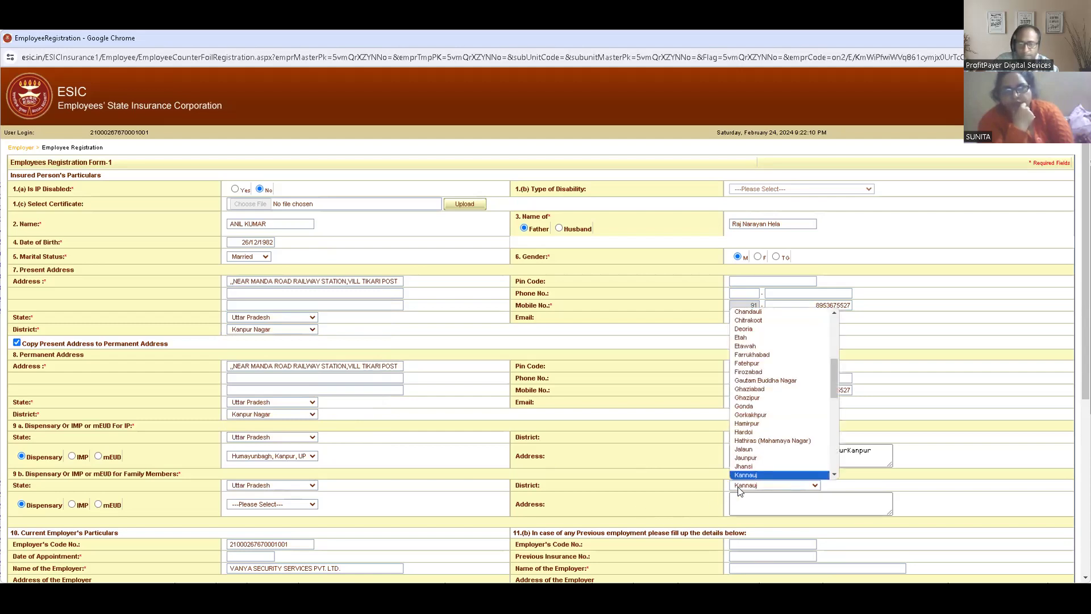
click(739, 488)
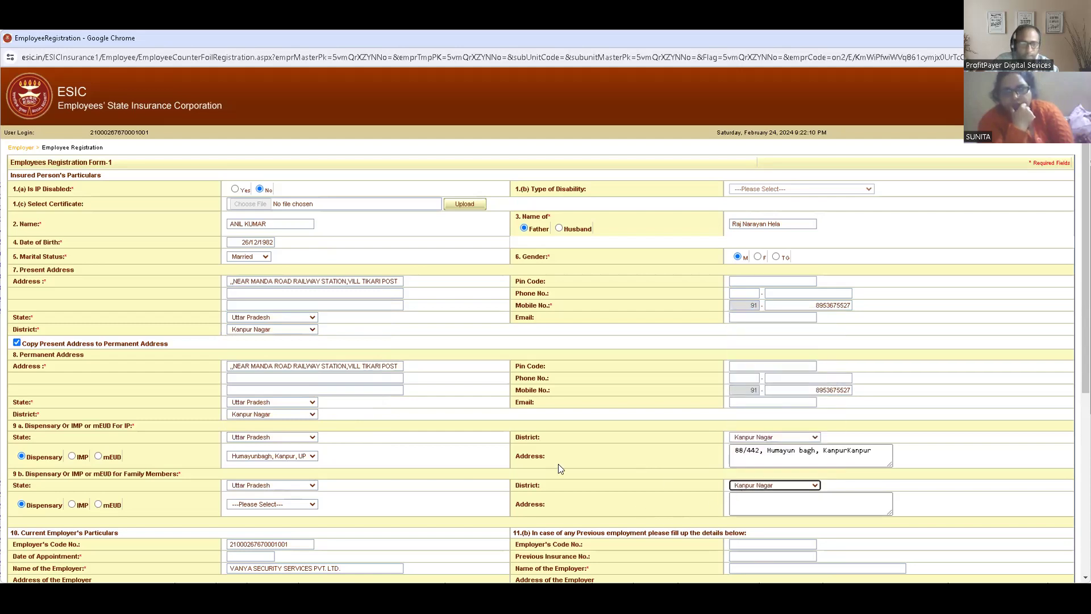
click(273, 504)
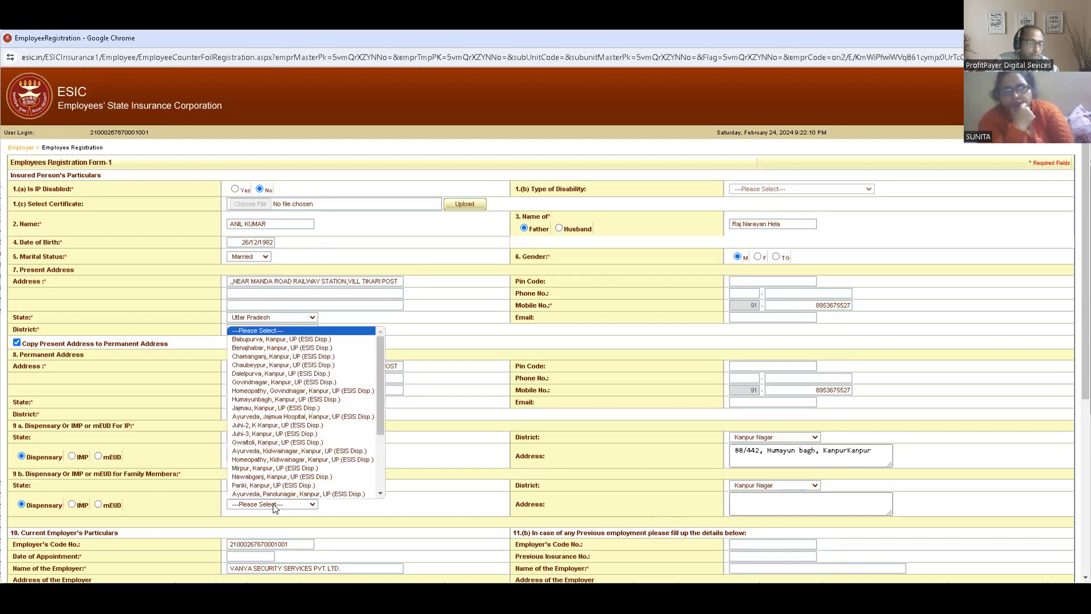
click(322, 392)
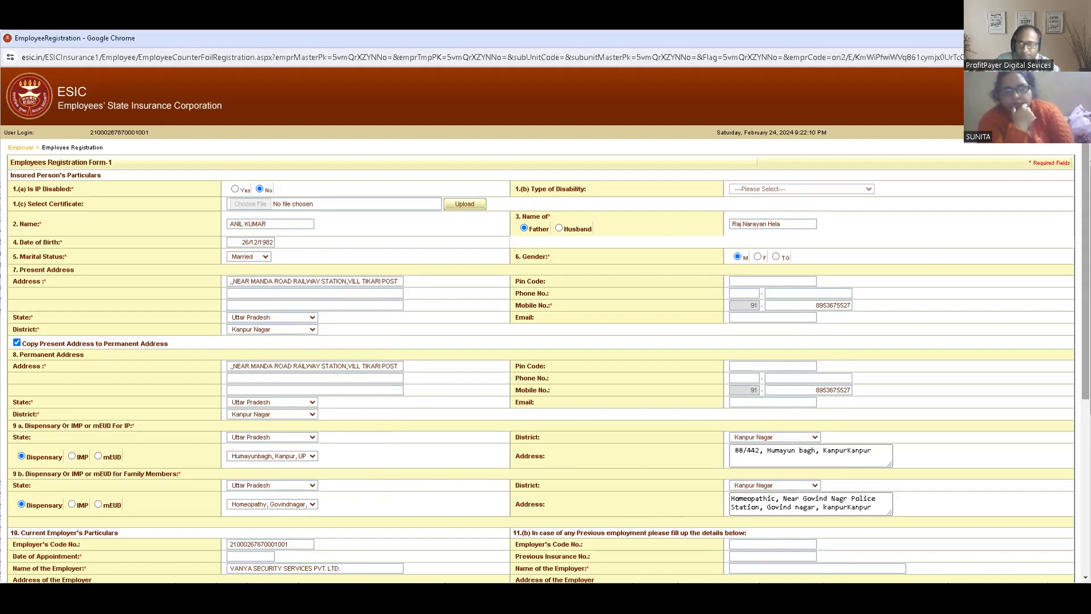
- Try 1 February 2024 as the date of appointment and cancel the late-registration declaration
scroll(213, 367, down, 4)
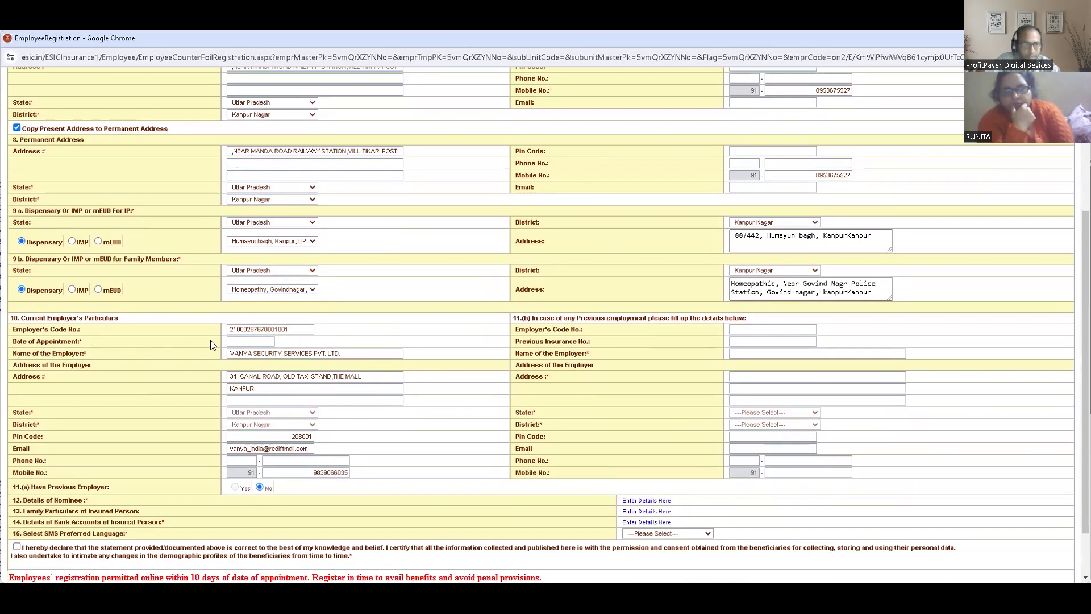
click(252, 340)
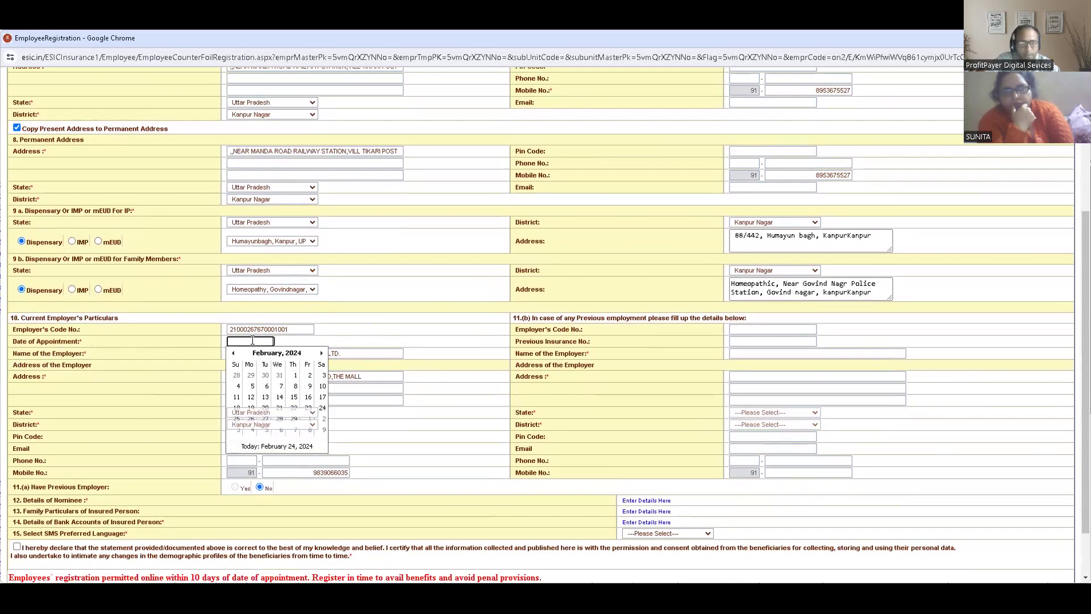
click(295, 376)
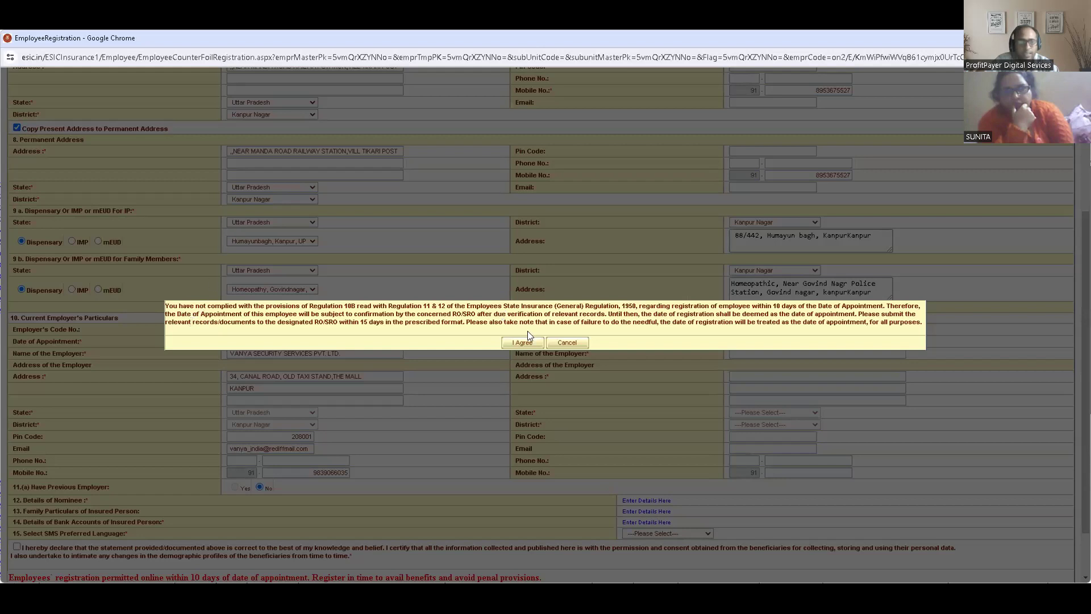
click(582, 342)
- Test 15 and 14 February 2024 as the date of appointment, cancelling the late-registration declaration
click(250, 342)
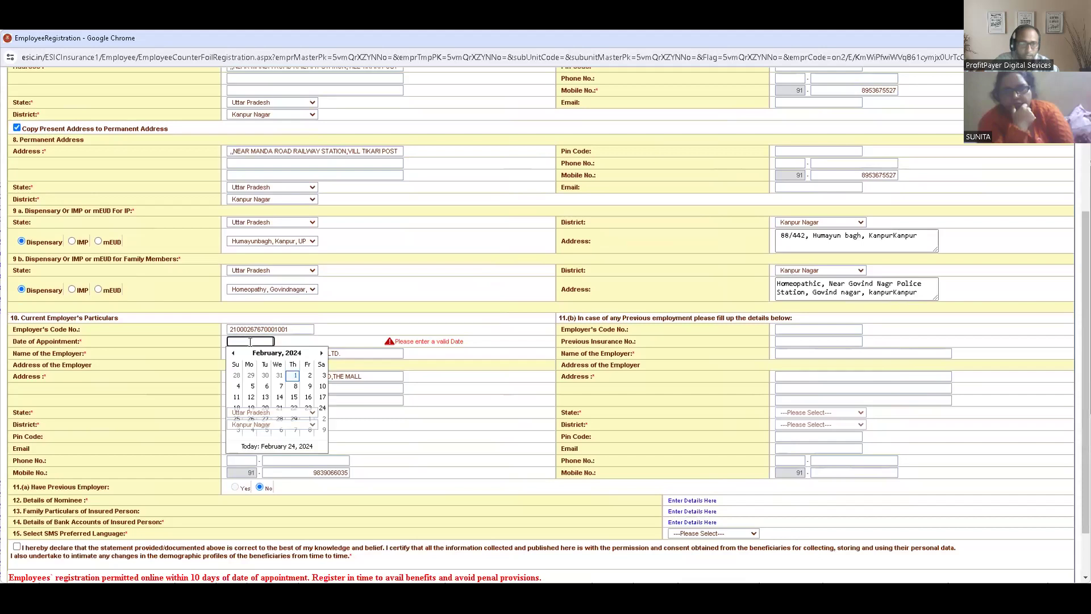
click(294, 398)
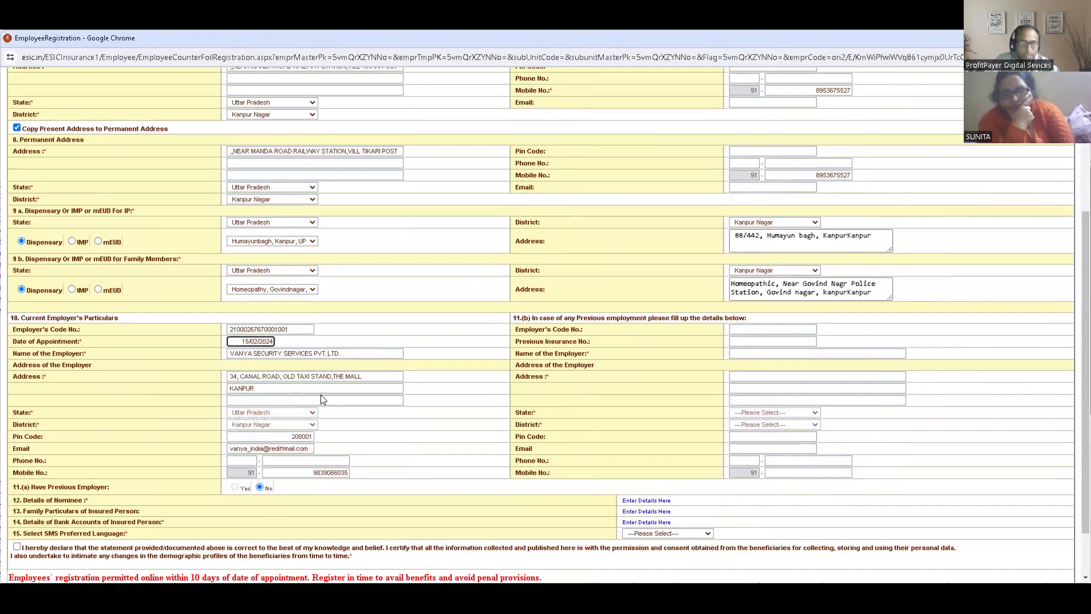
click(248, 342)
click(281, 397)
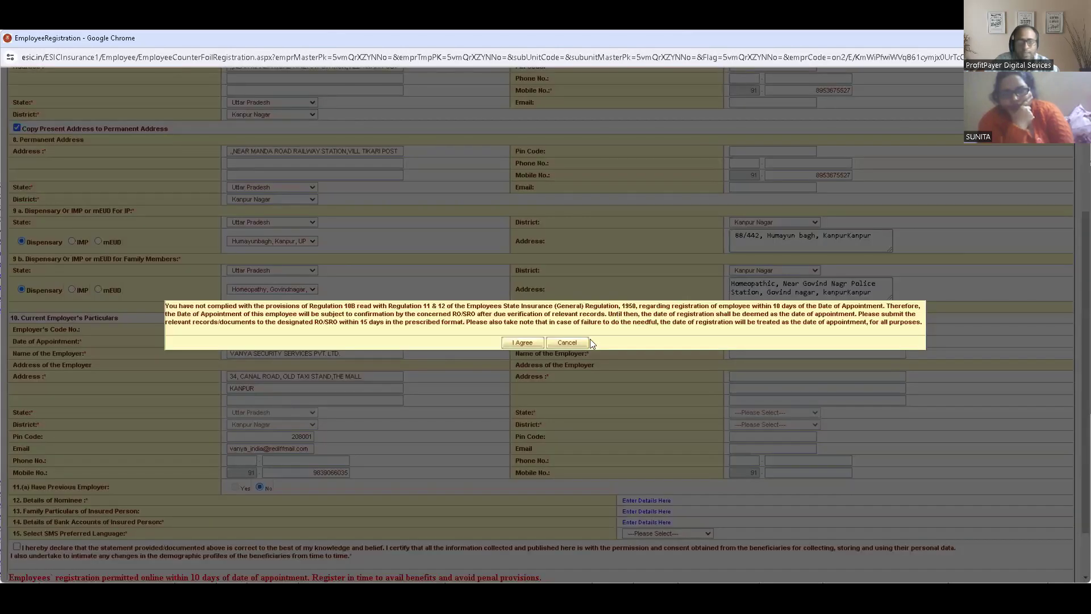
click(580, 342)
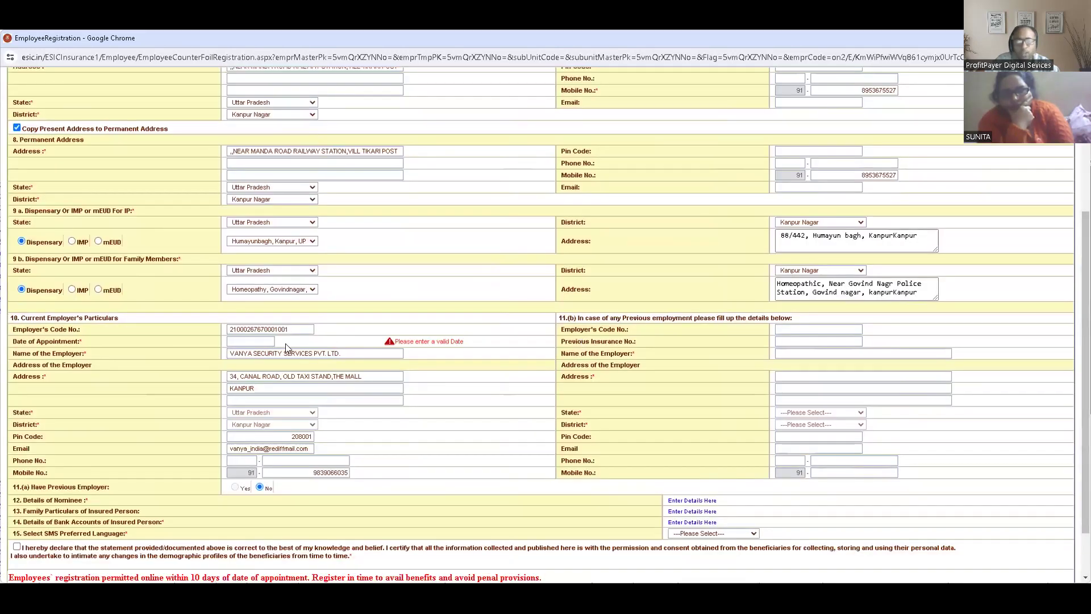
- Set the date of appointment to 15 February 2024 and open the insured person's bank account details form
click(260, 339)
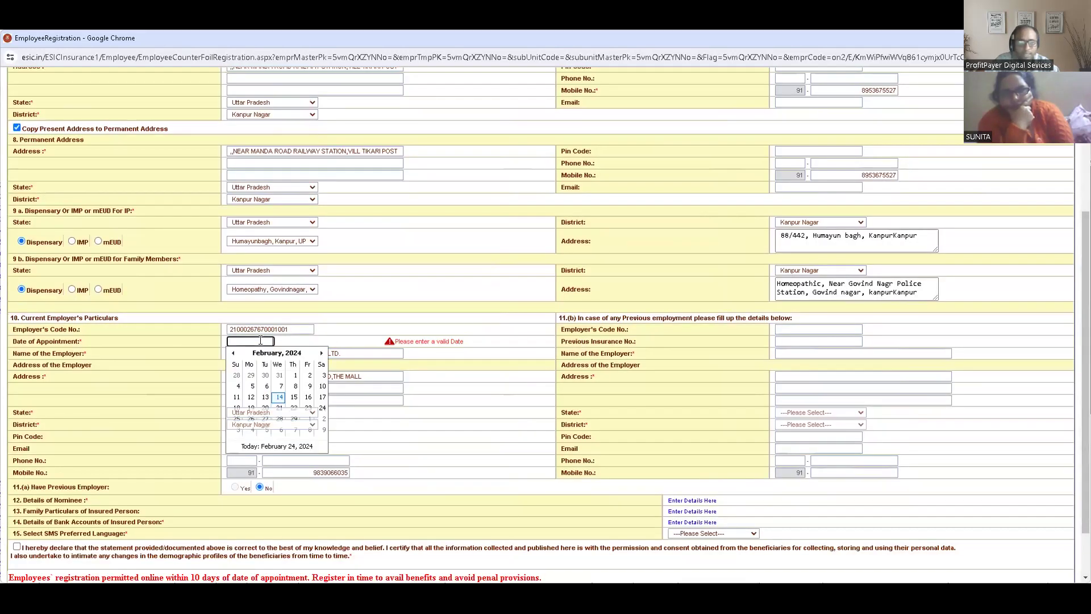
click(293, 397)
click(370, 330)
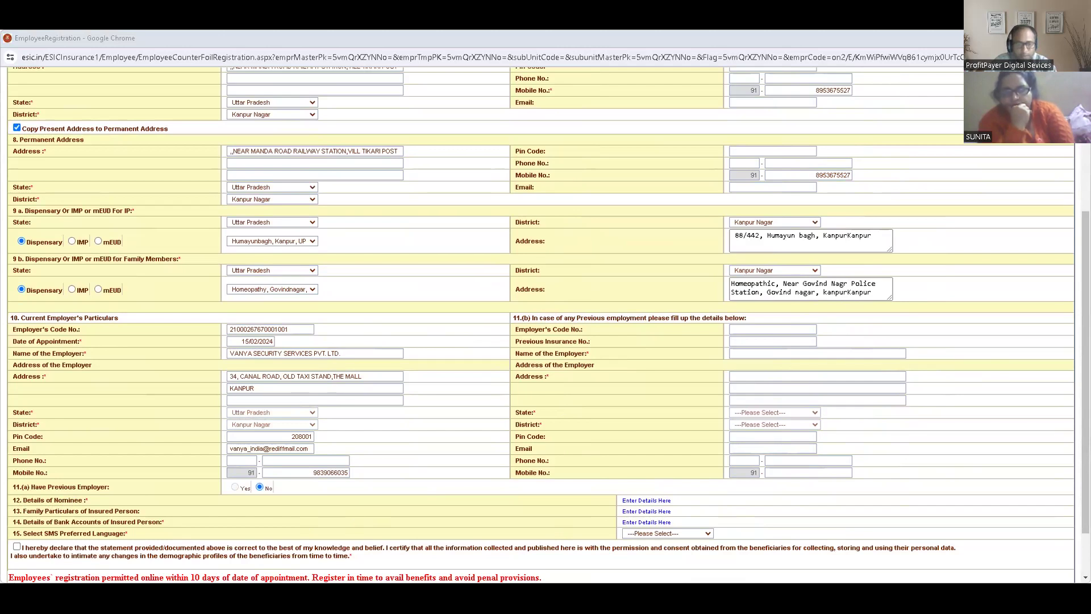
click(647, 522)
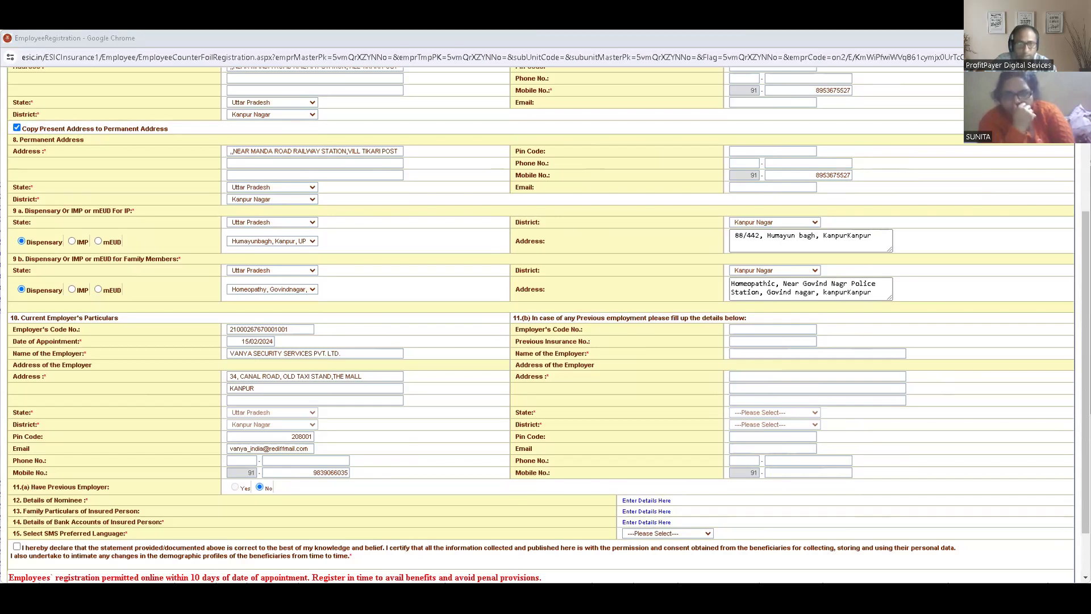
- In the nominee details, set the relationship to Dependant father and the address to Uttar Pradesh state, Kanpur Nagar district
key(alt+Tab)
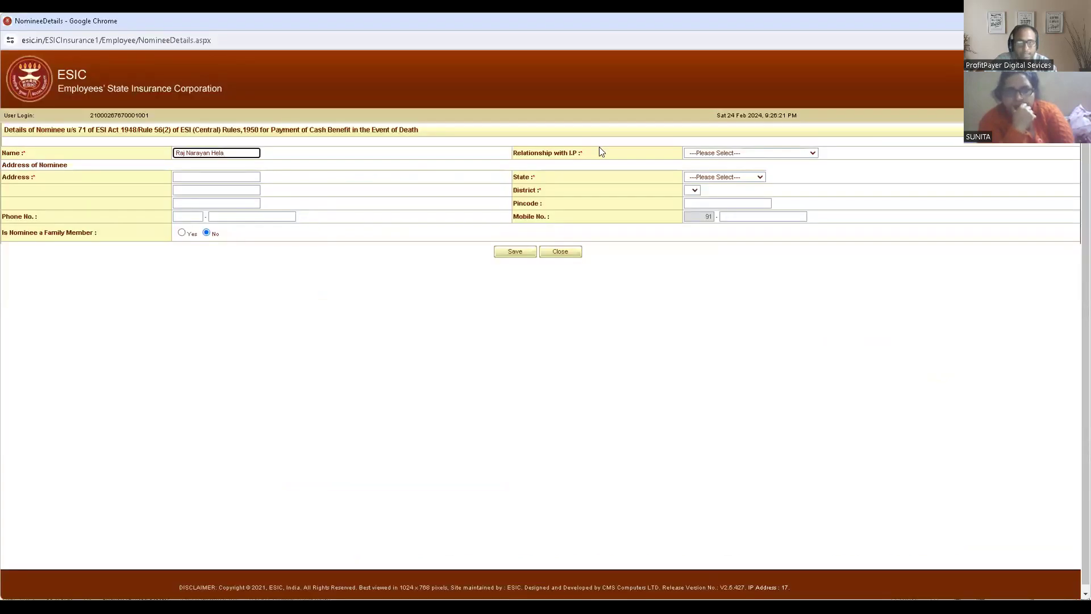
click(736, 153)
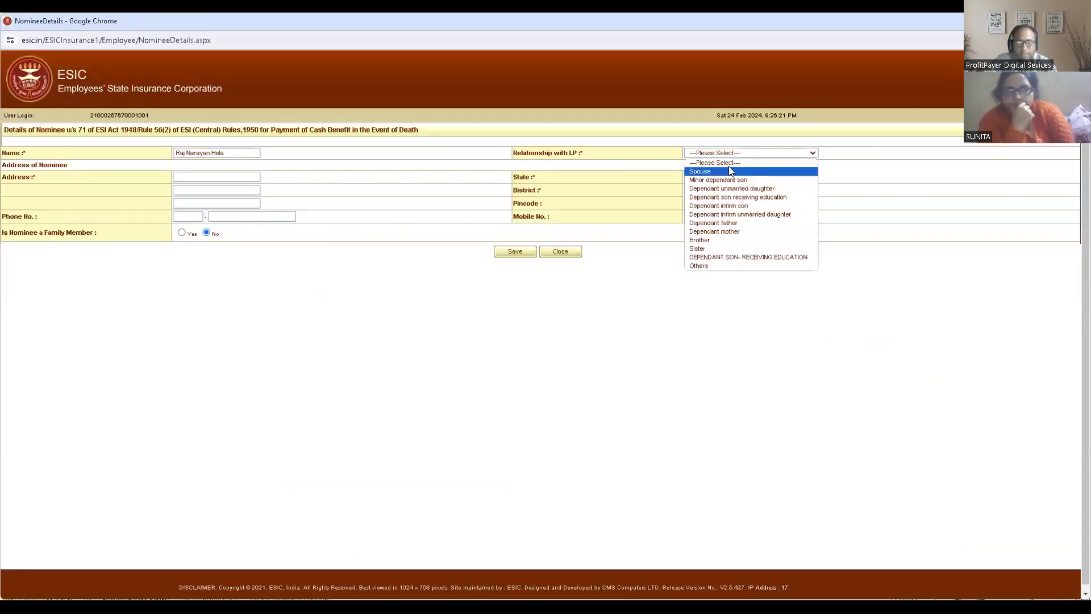
click(737, 225)
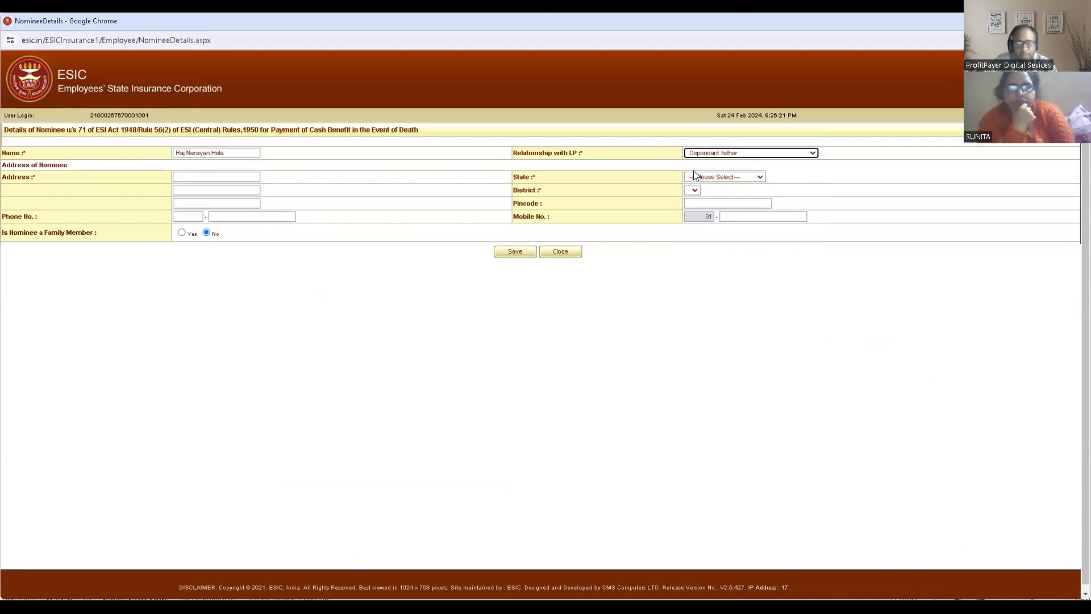
click(719, 179)
key(u)
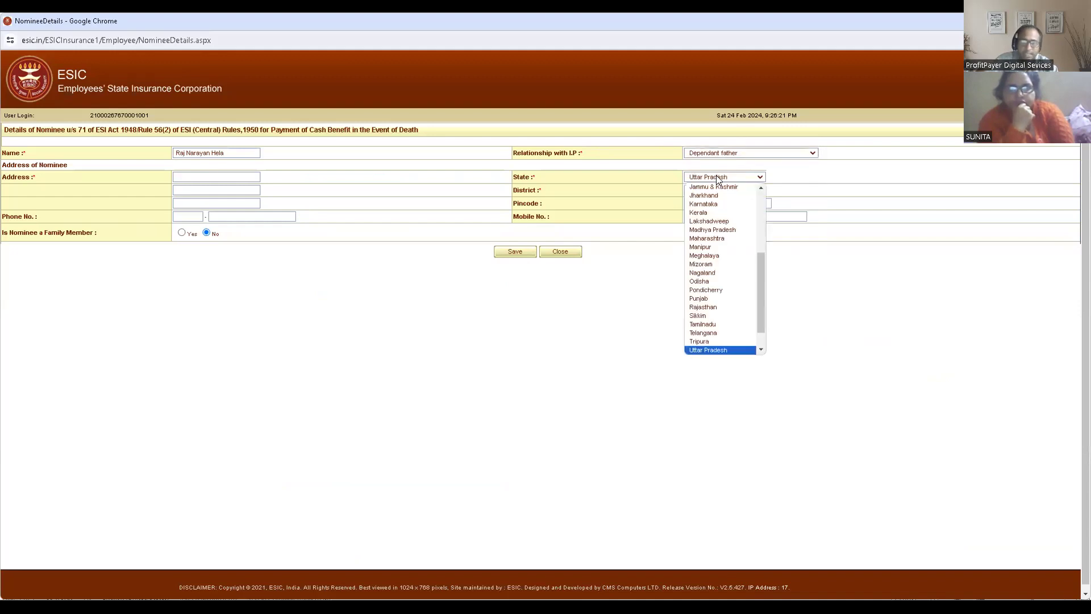
key(Return)
click(714, 190)
key(k)
key(k)
key(k)
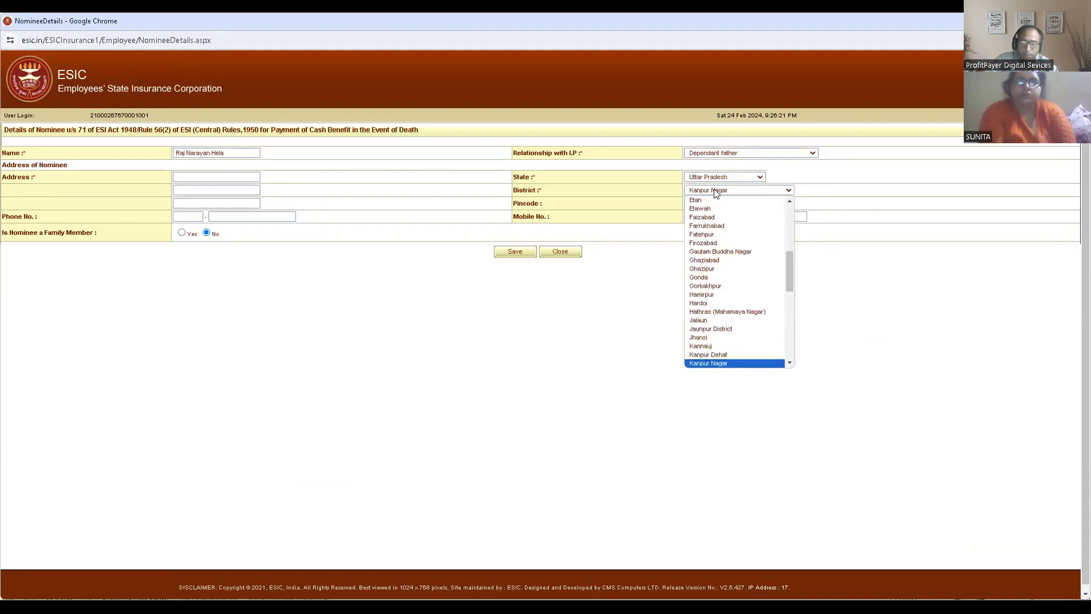
key(Return)
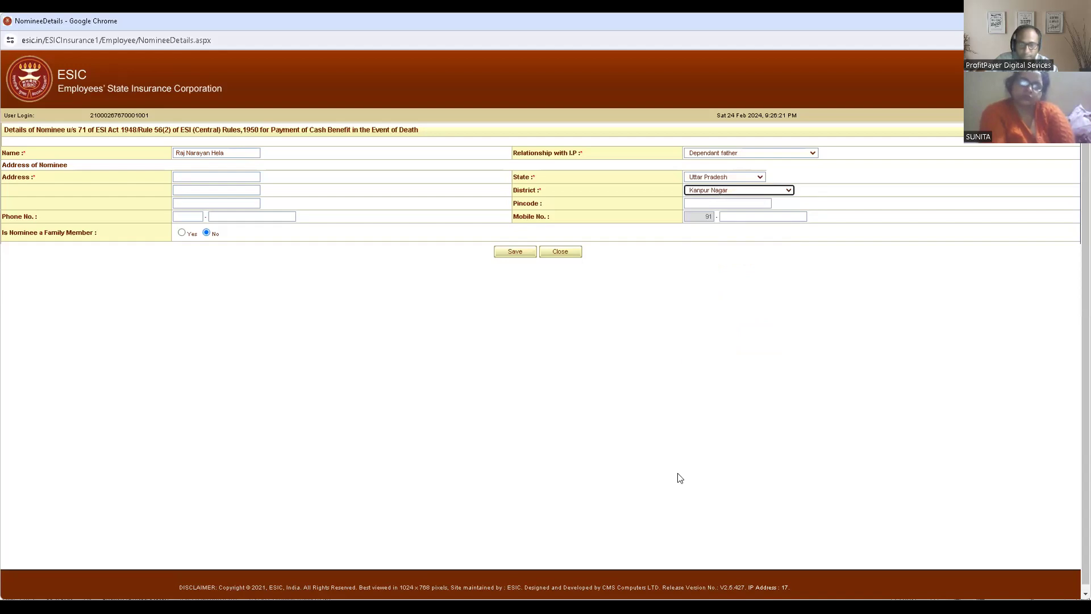
- Paste the nominee's address from the Excel list, mark the nominee as a family member and save the details
key(alt+Tab)
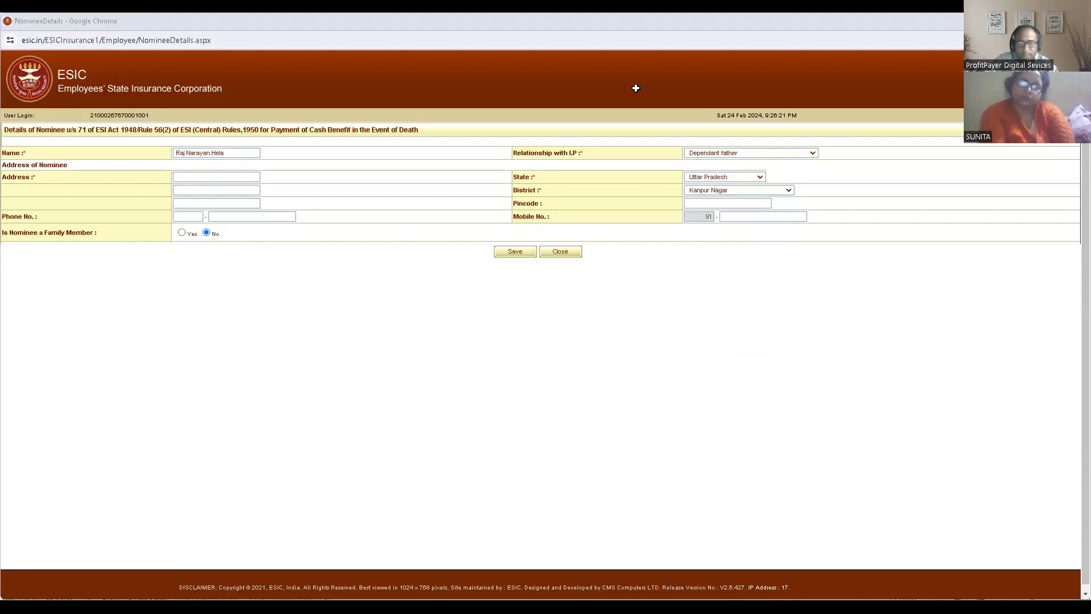
click(225, 175)
key(ctrl+v)
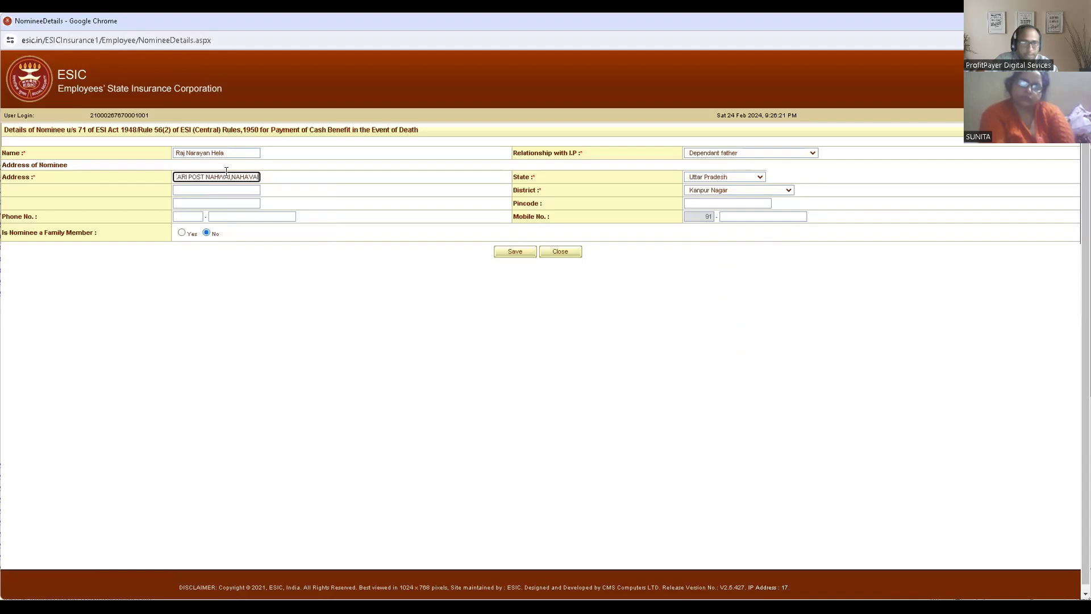
click(182, 232)
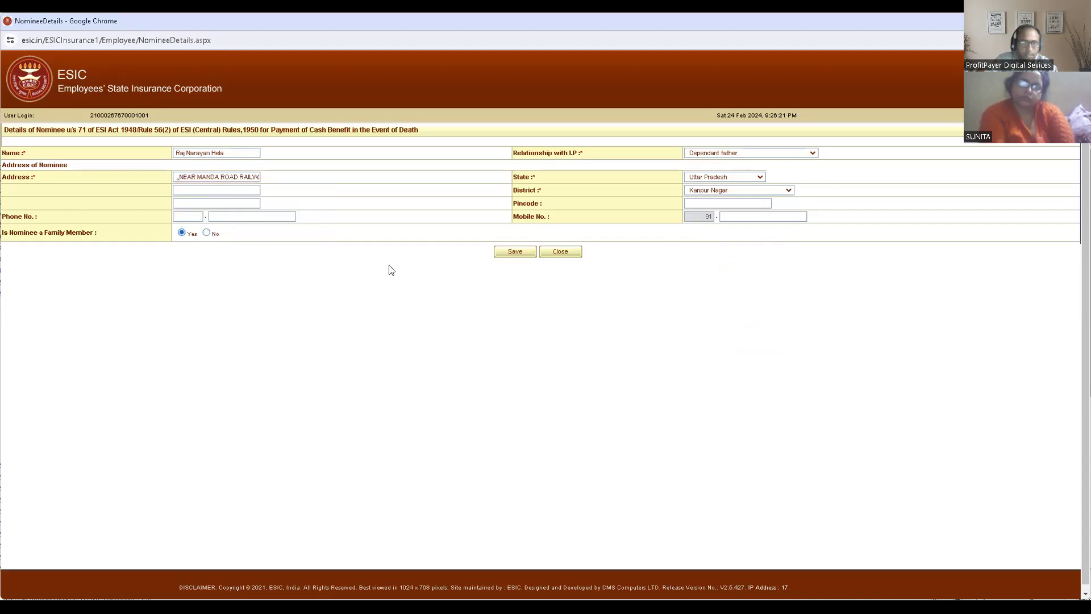
click(510, 251)
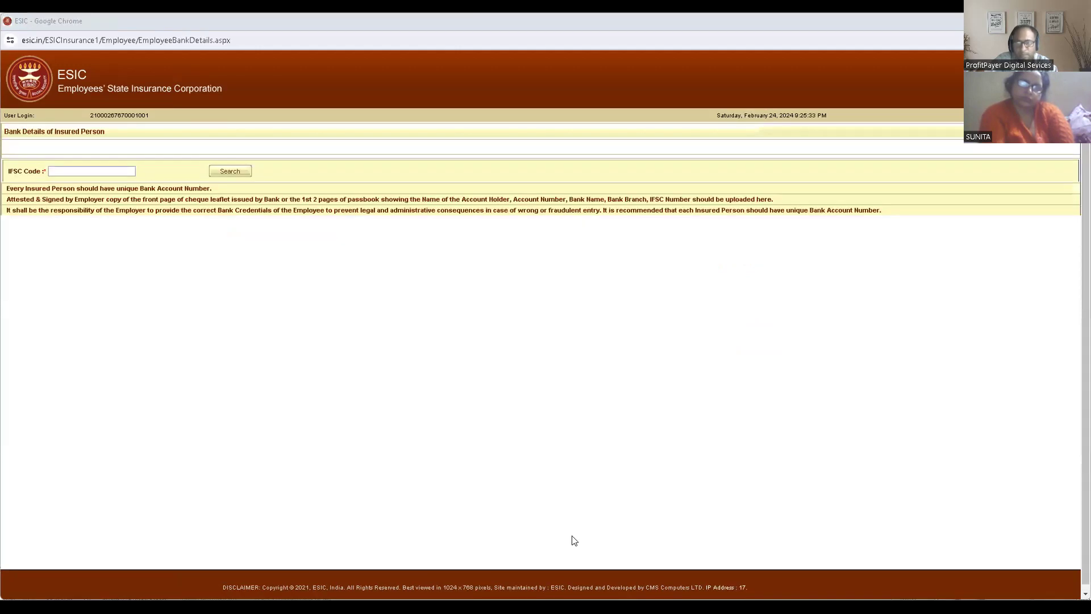
- Look up the insured person's bank branch by IFSC code SBIN0011252 and set the account type to Savings
click(117, 175)
text(SBIN0011252)
click(229, 171)
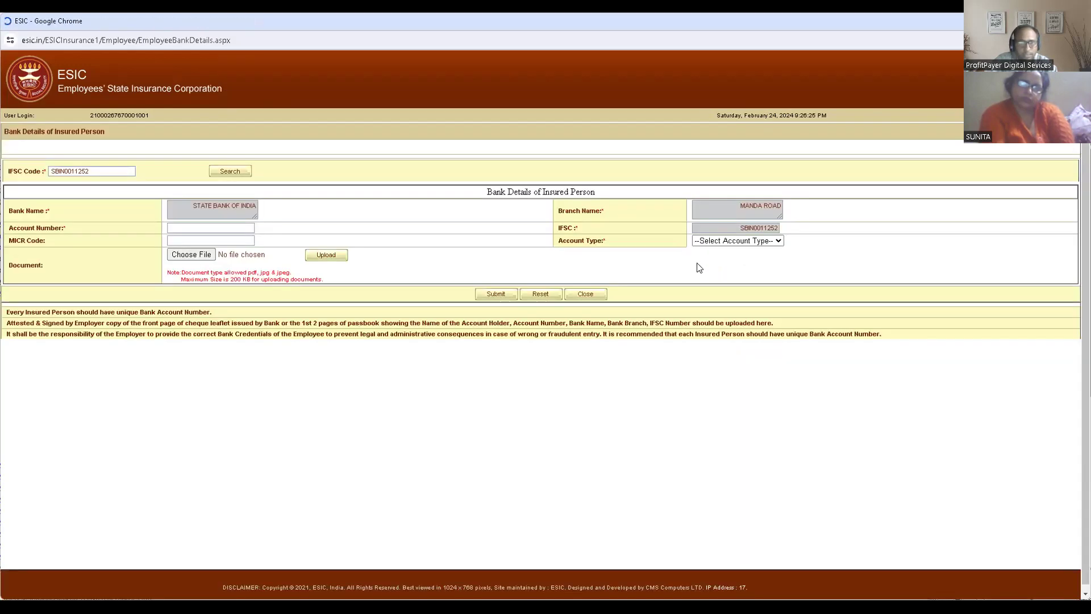
click(731, 243)
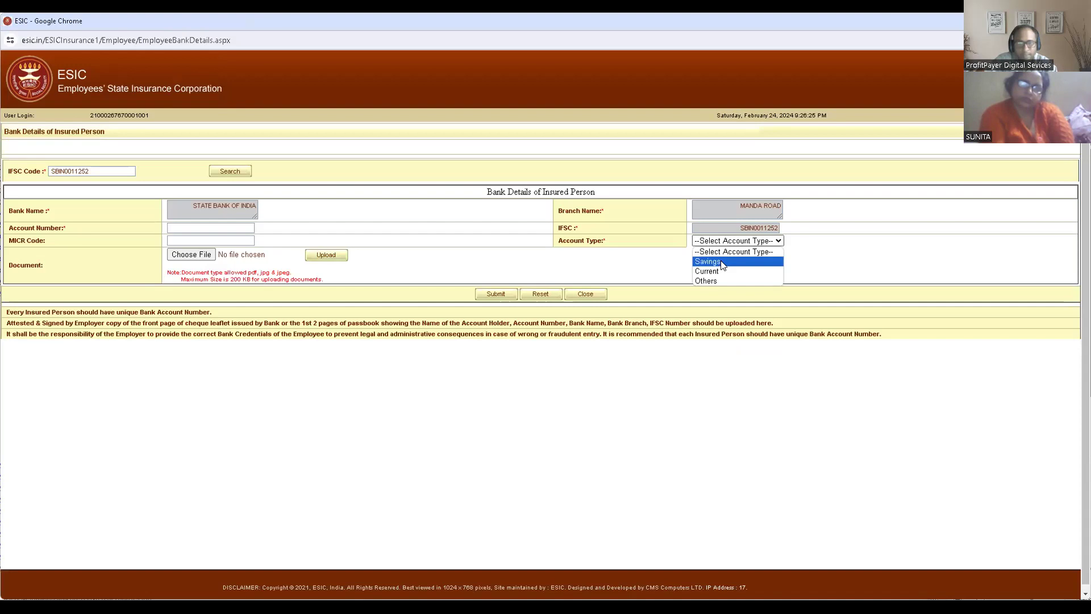
key(Return)
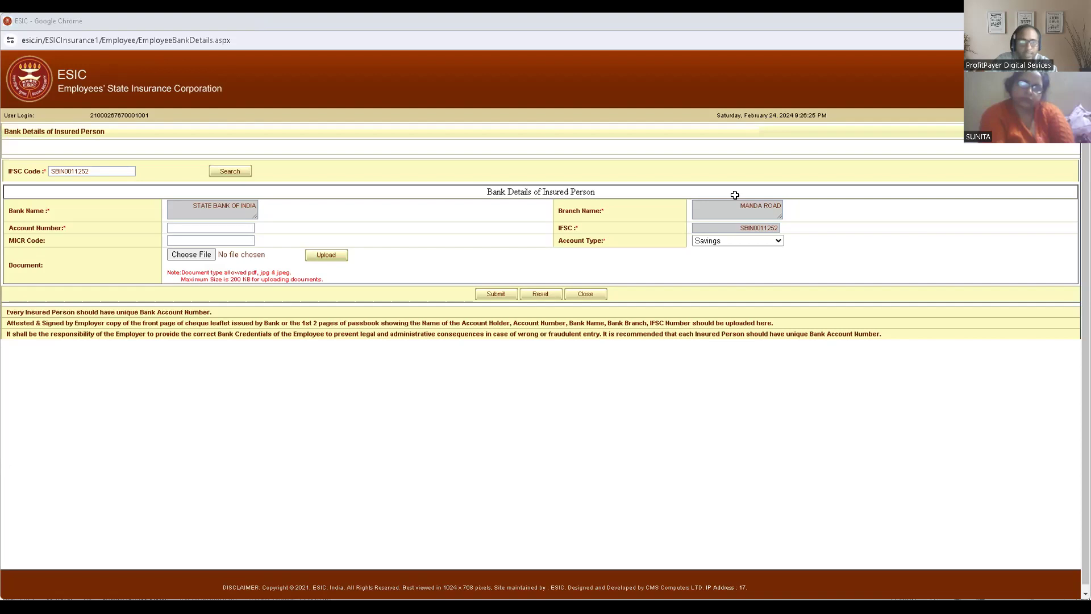
- Try to submit the bank details with the employee's account number from the Excel list, resending the form once
click(223, 228)
key(ctrl+v)
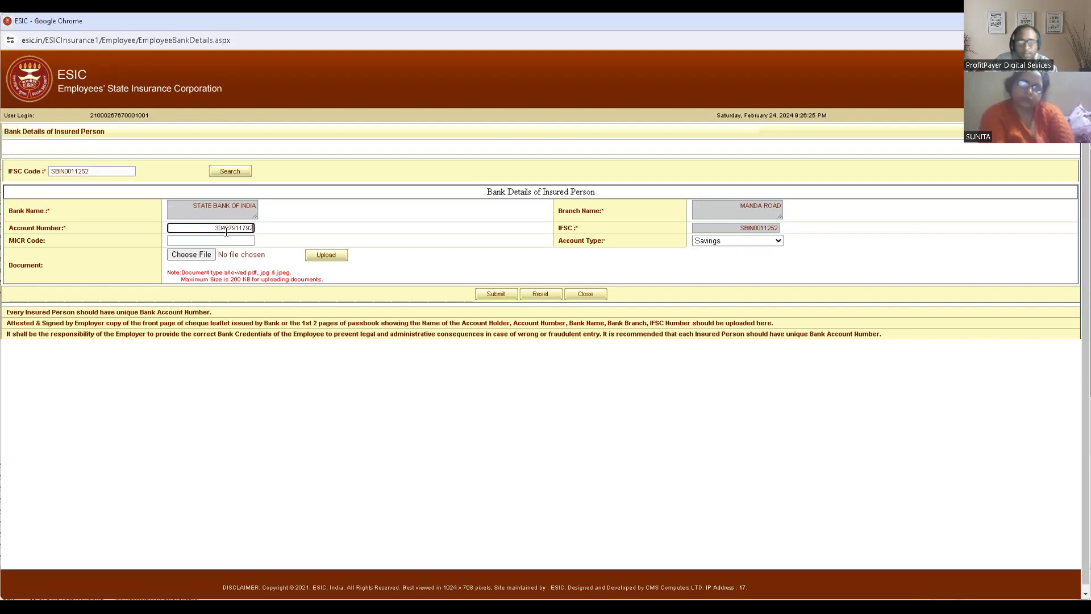
click(381, 244)
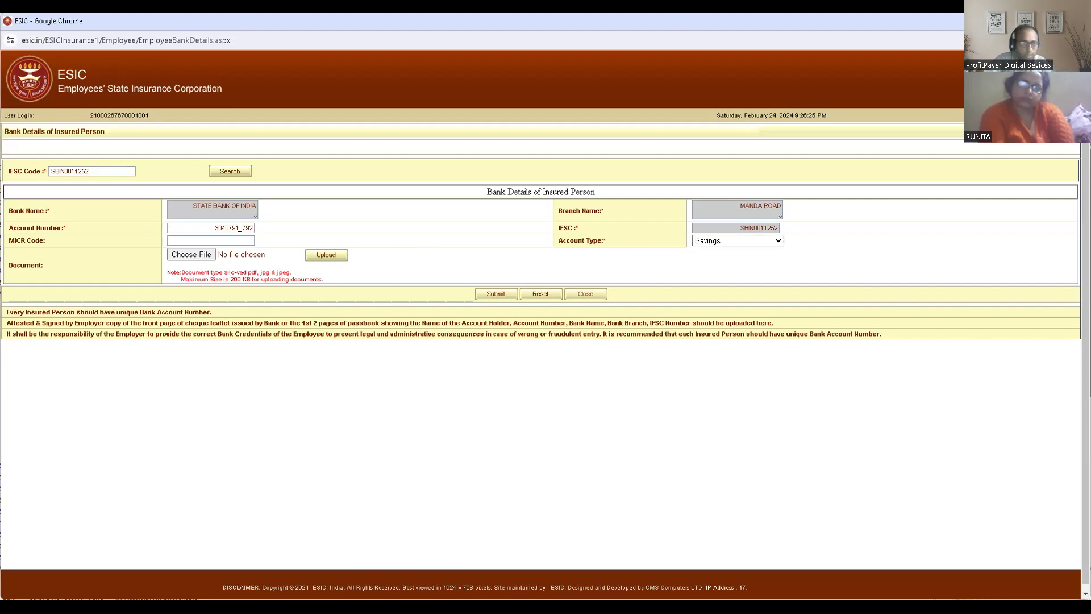
click(487, 293)
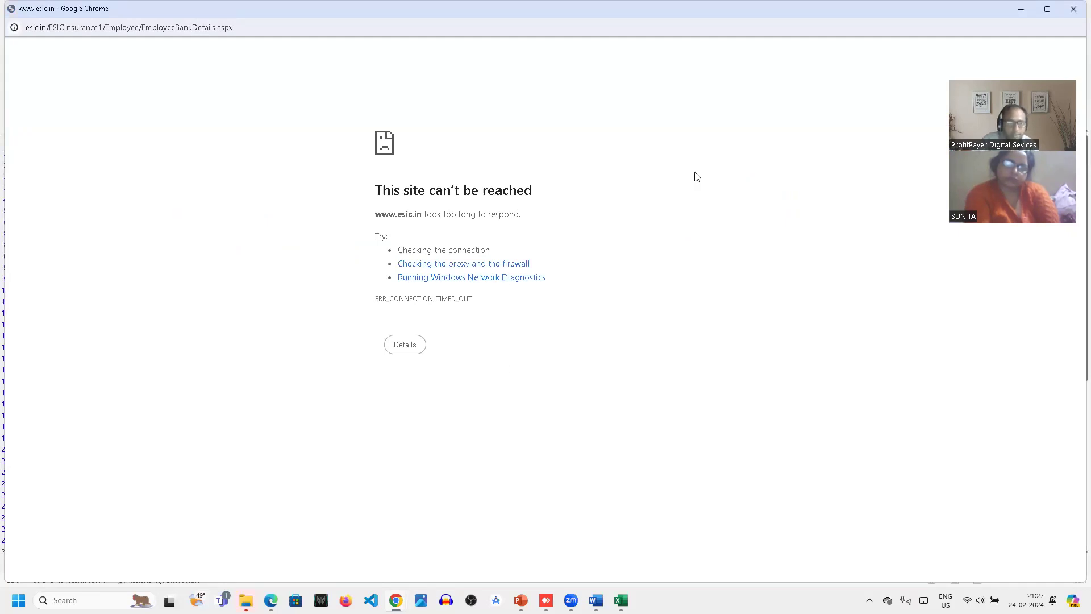
key(F5)
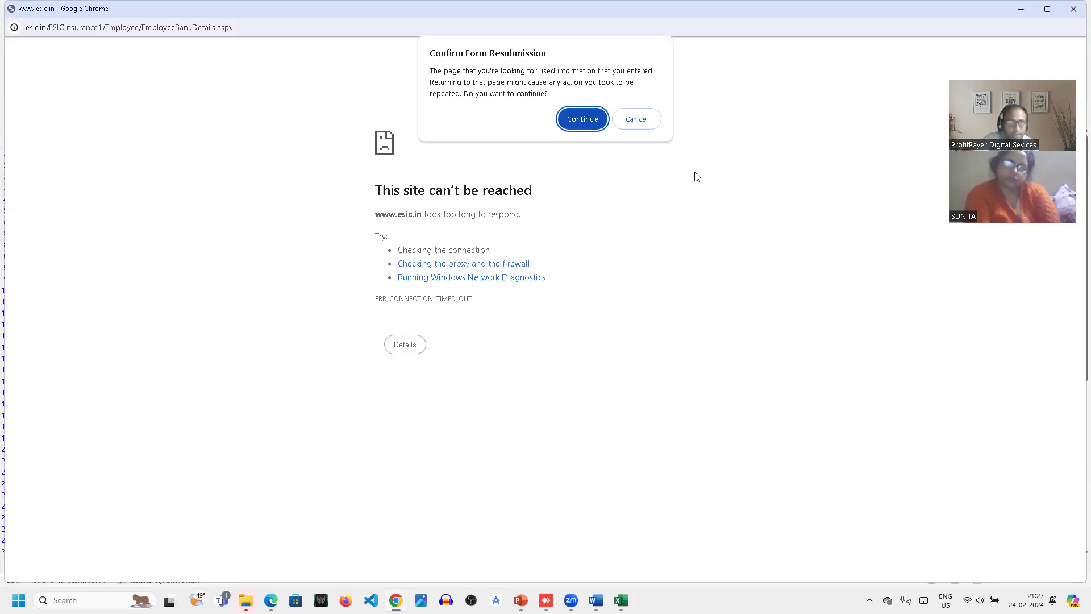
click(576, 117)
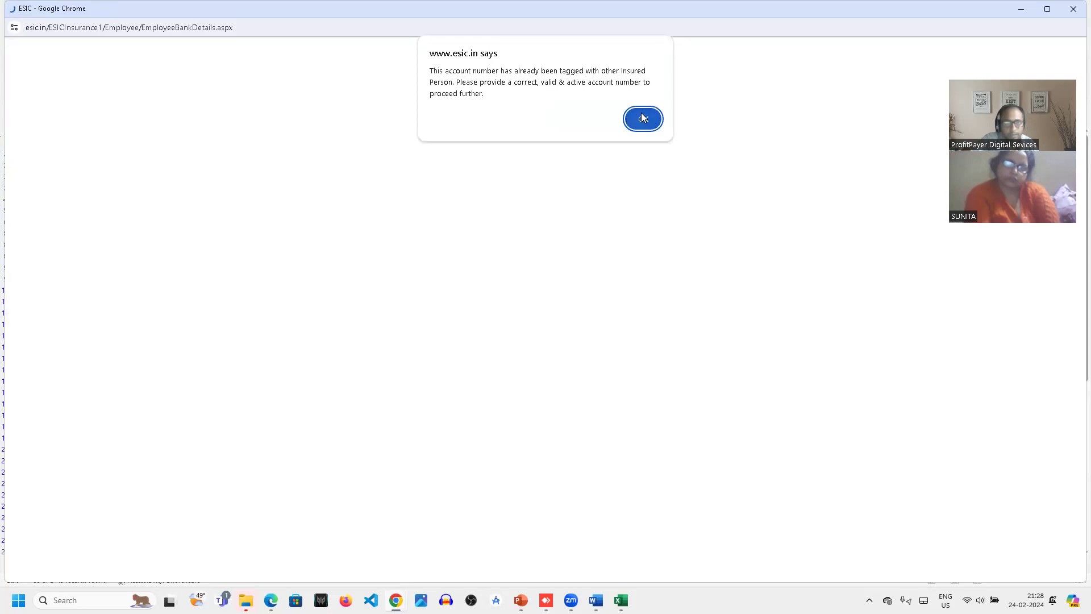
click(645, 117)
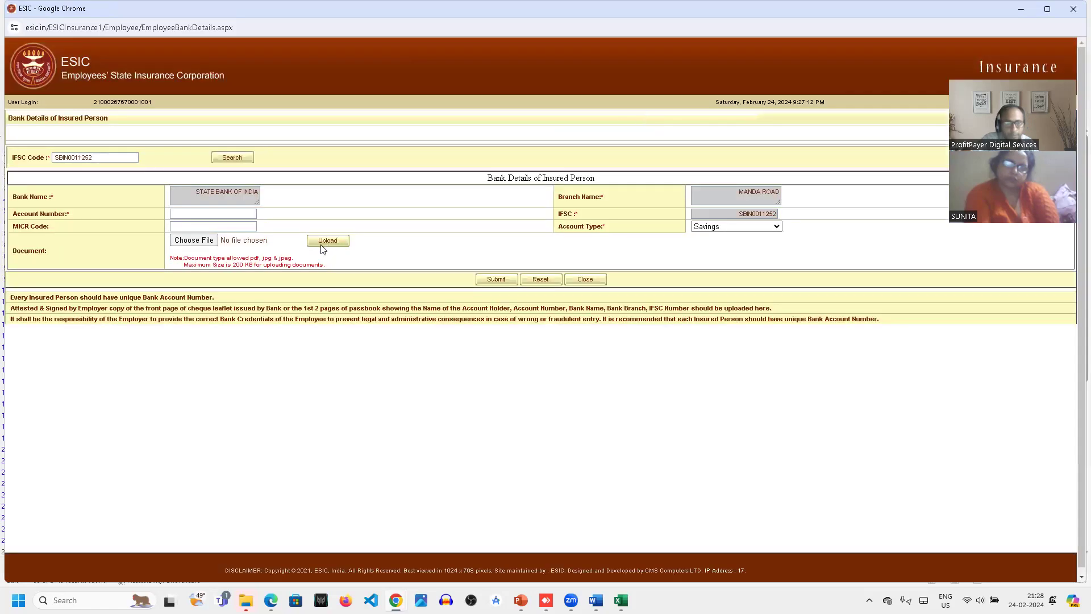
- Paste the same account number again and retry submitting the bank details
click(225, 211)
key(ctrl+v)
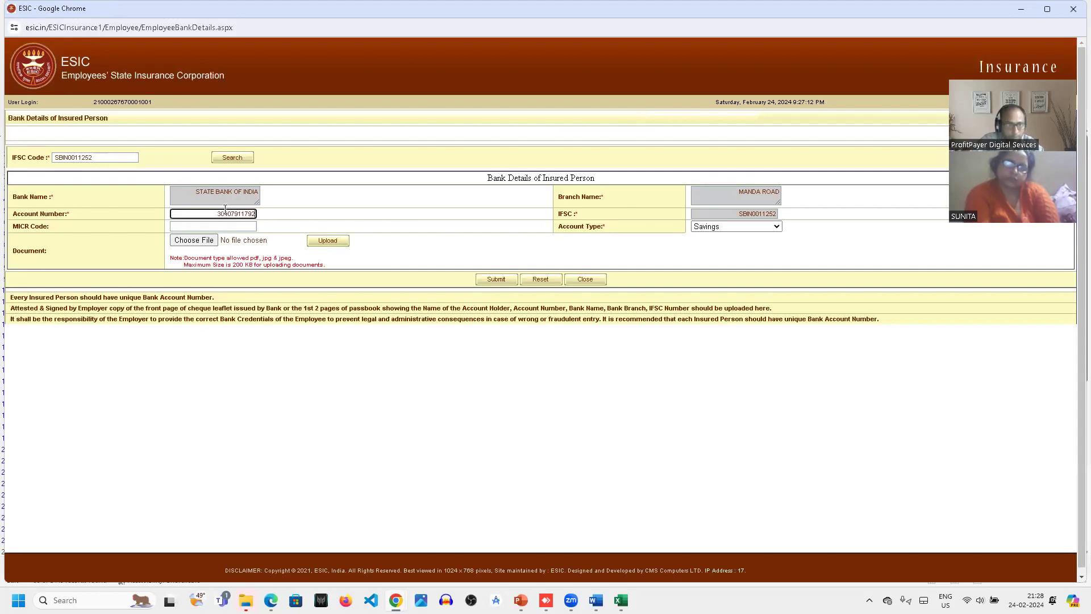
click(497, 280)
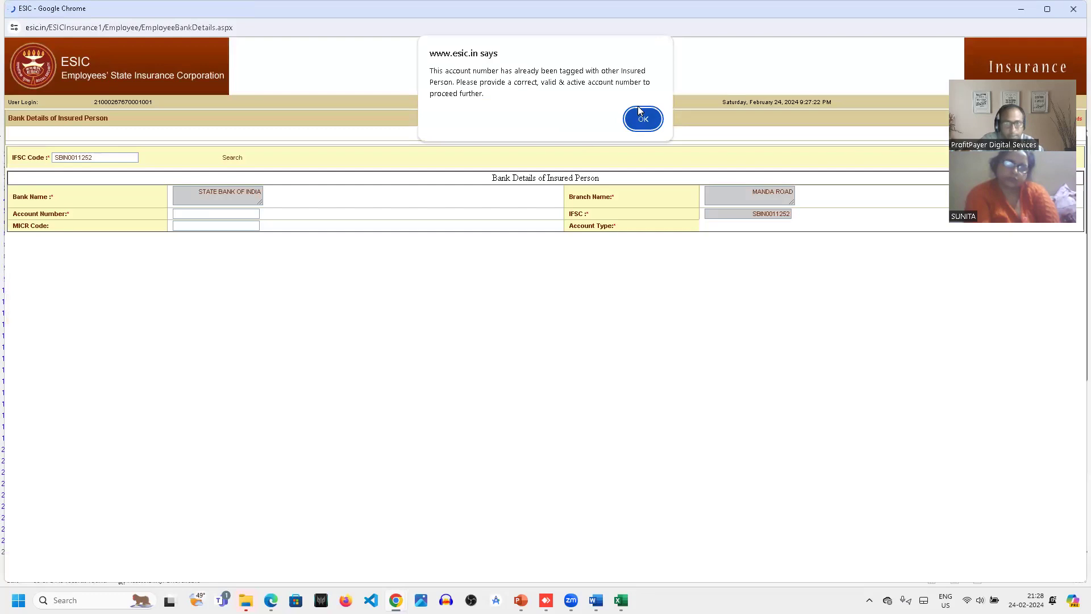
click(641, 117)
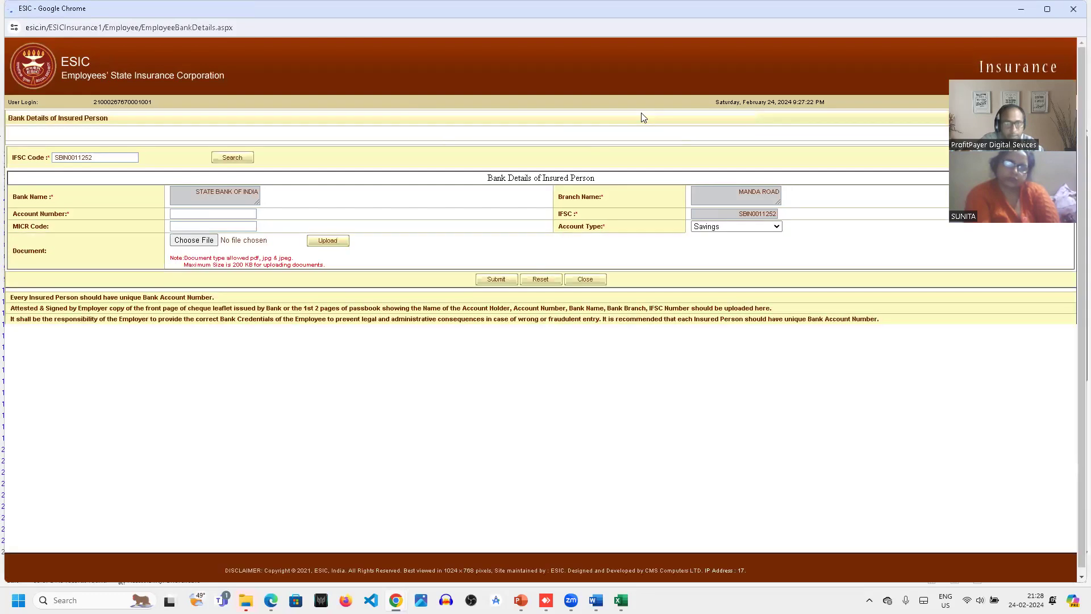
- Enter the account number with an extra 0 at the end, submit the bank details and close their window
click(236, 215)
key(ctrl+v)
text(0)
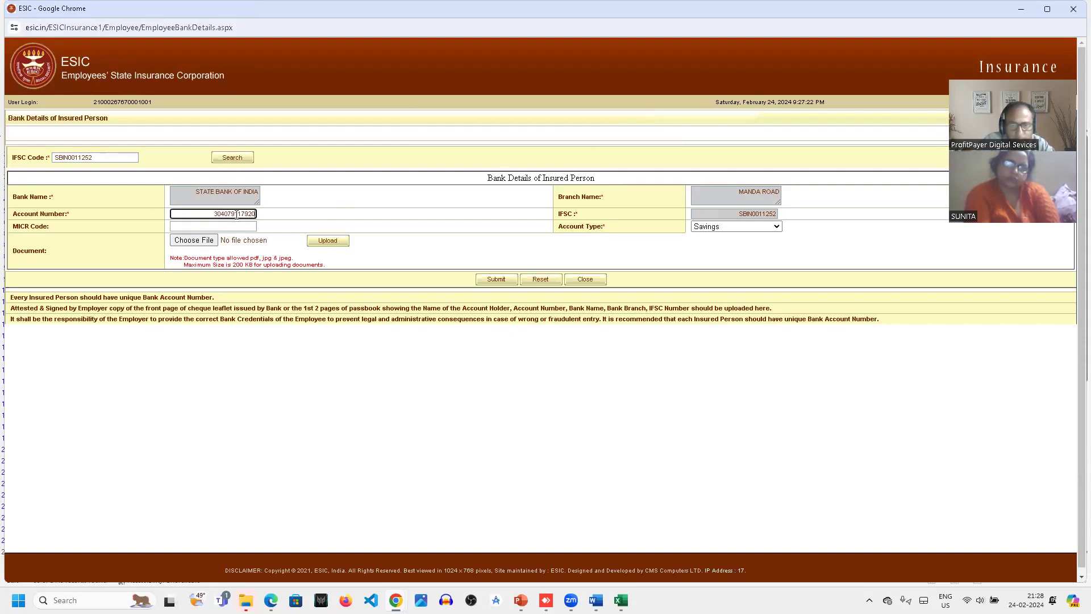
click(498, 280)
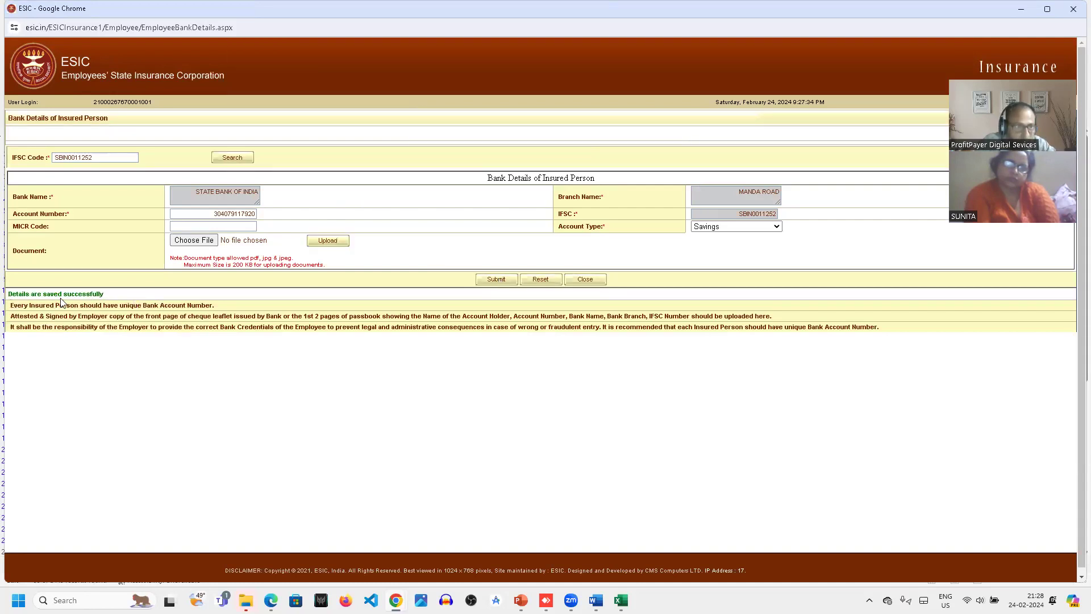
click(1075, 11)
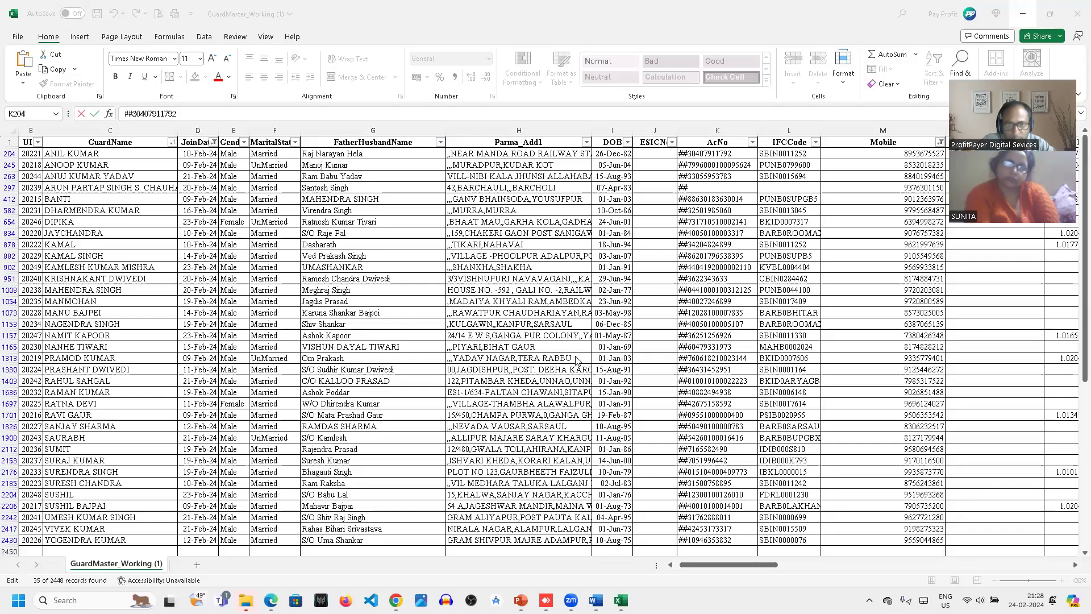
- Return to the employee registration form and choose Hindi as the preferred SMS language
key(alt+Tab)
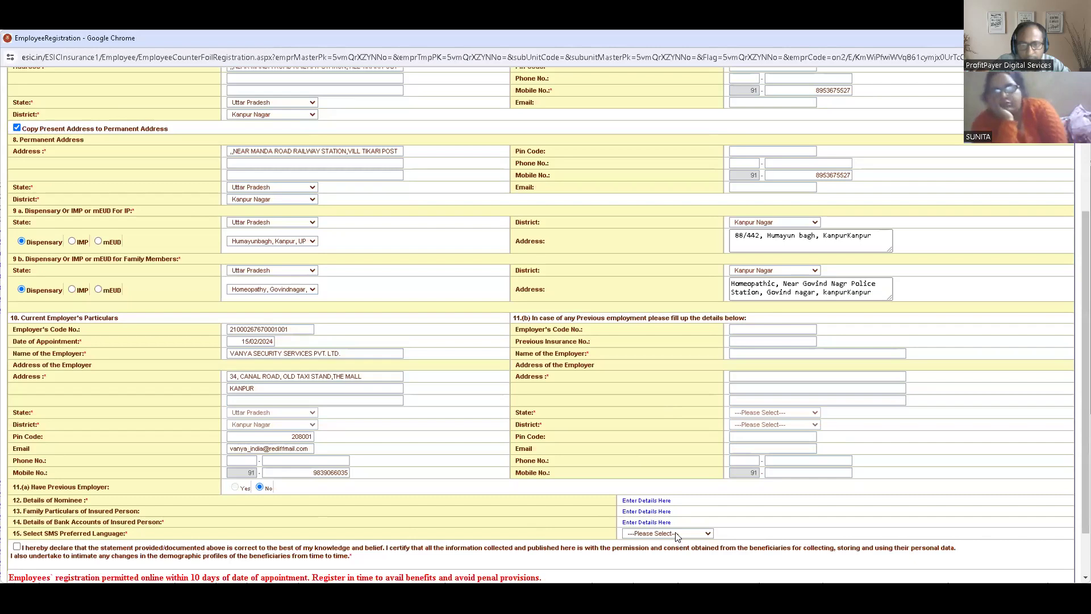
click(678, 534)
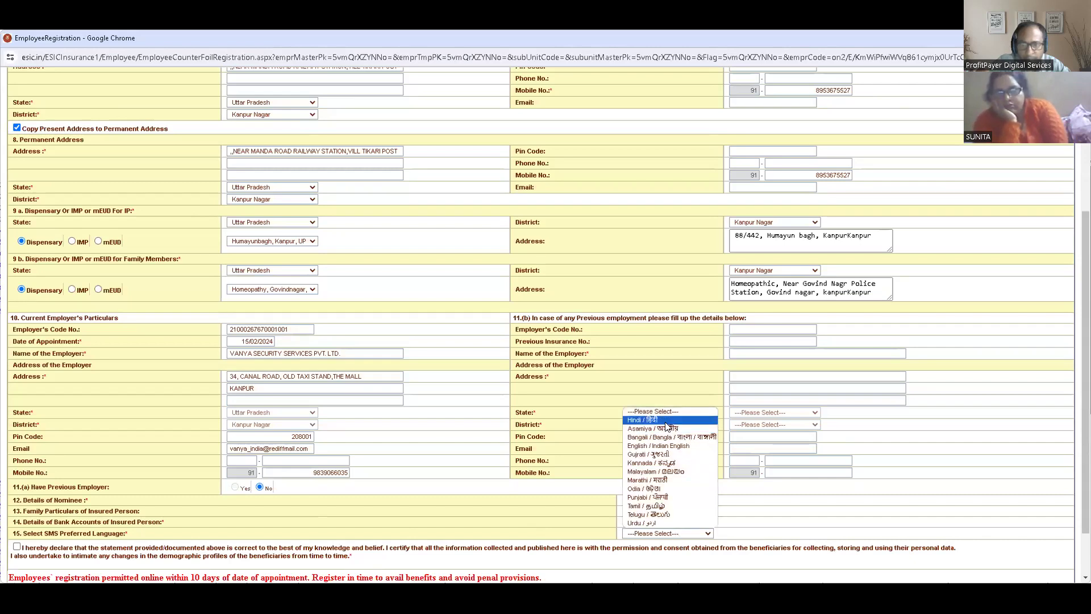
click(668, 425)
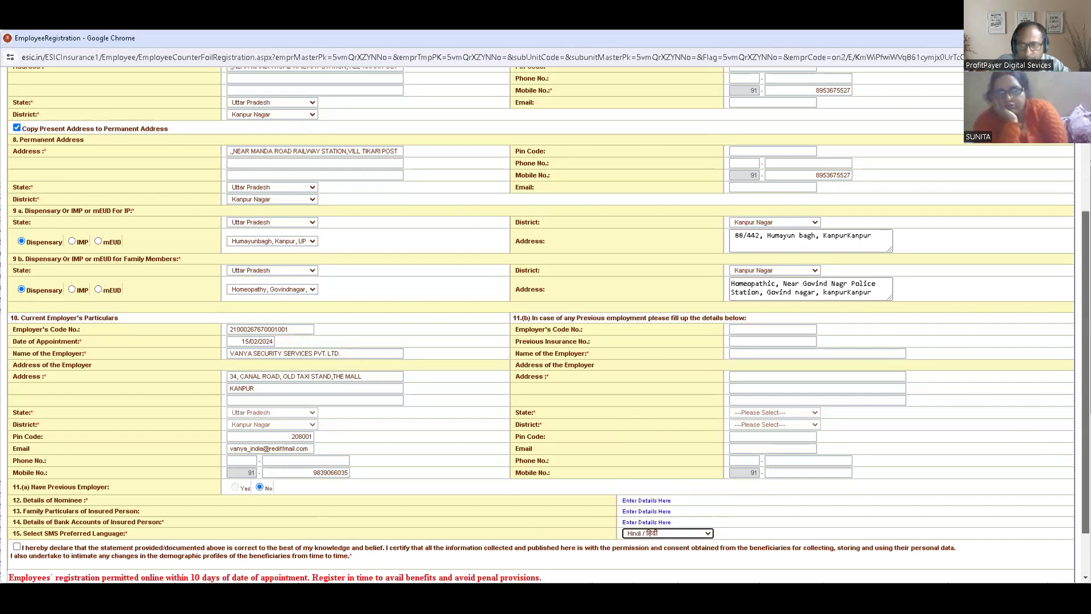
- Accept the declaration that the statement is correct and submit the employee registration
scroll(1085, 370, down, 2)
click(15, 481)
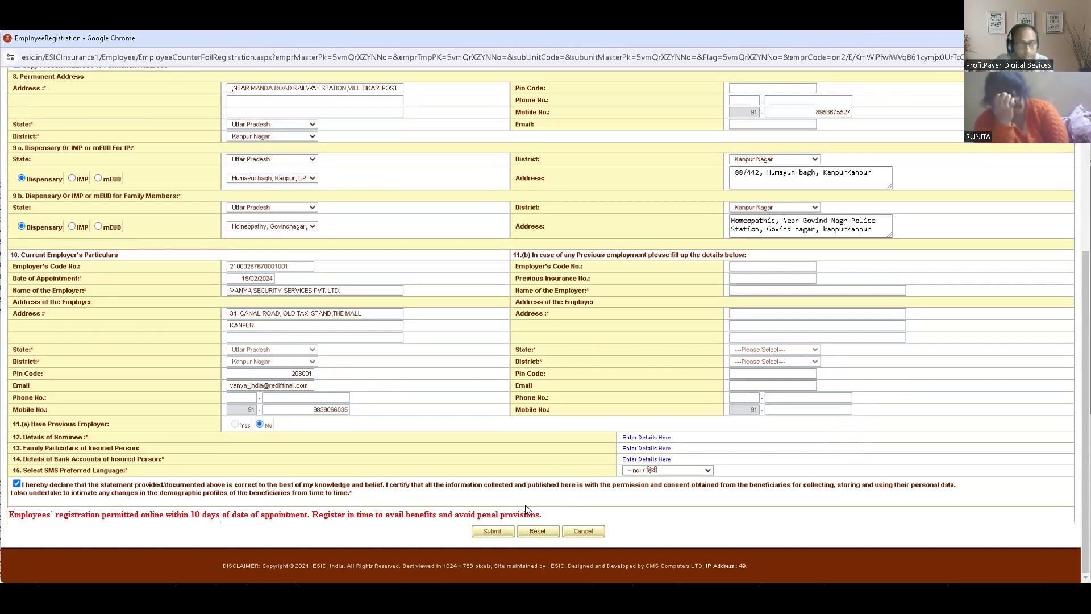
click(492, 531)
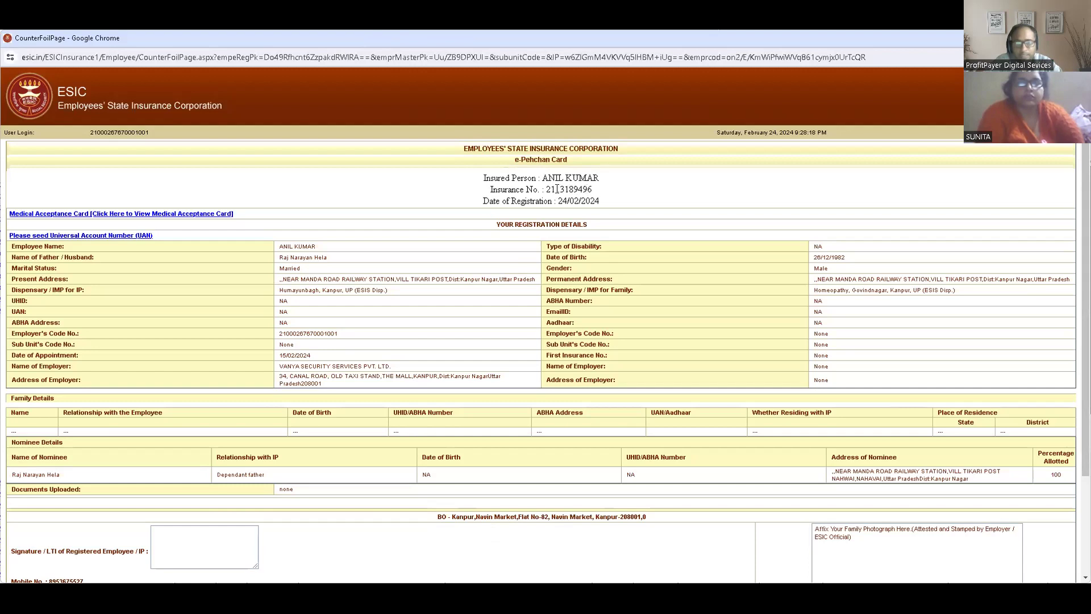
- Highlight the allotted insurance number on the employee's e-Pehchan card
drag(547, 189, 601, 194)
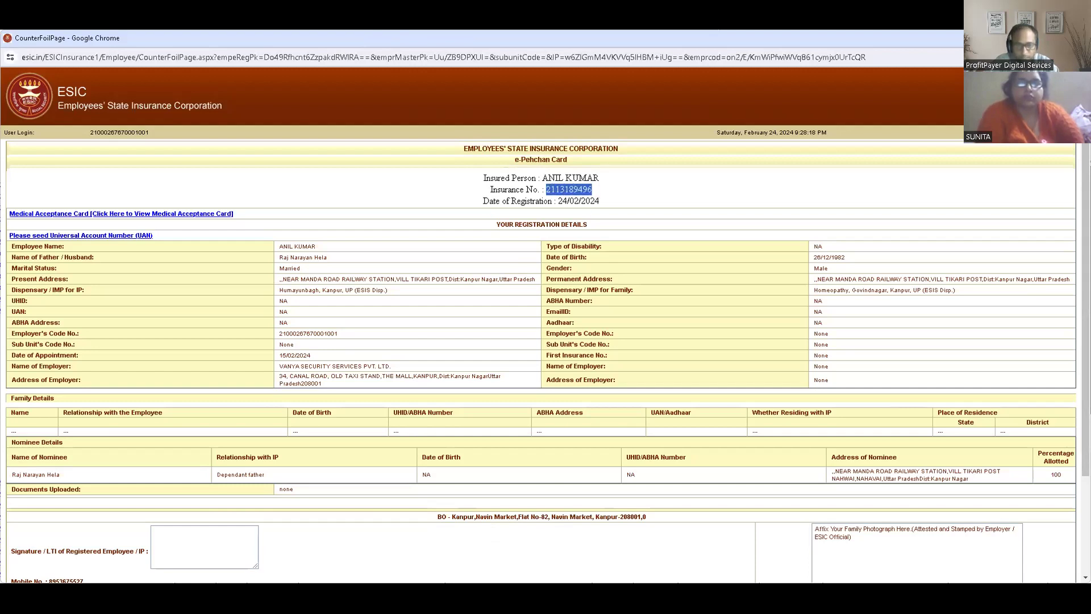
key(alt+Tab)
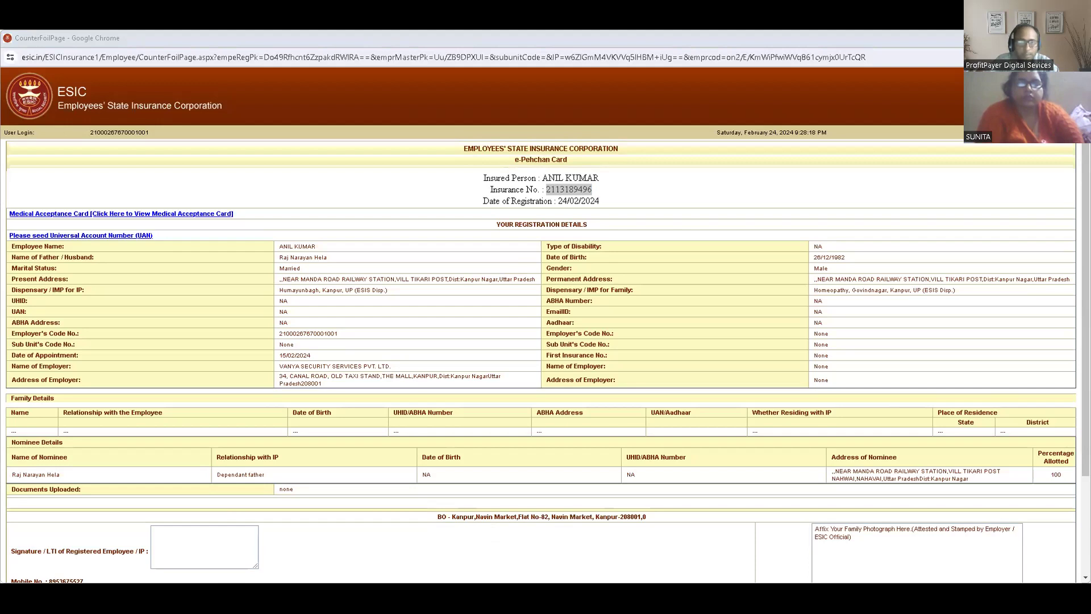
key(alt+Tab)
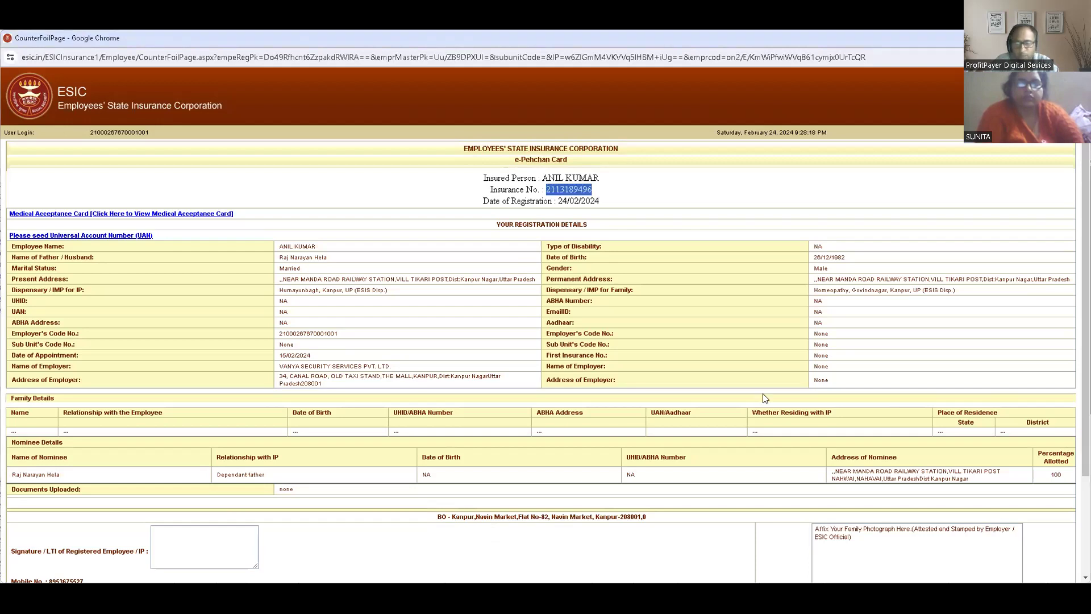